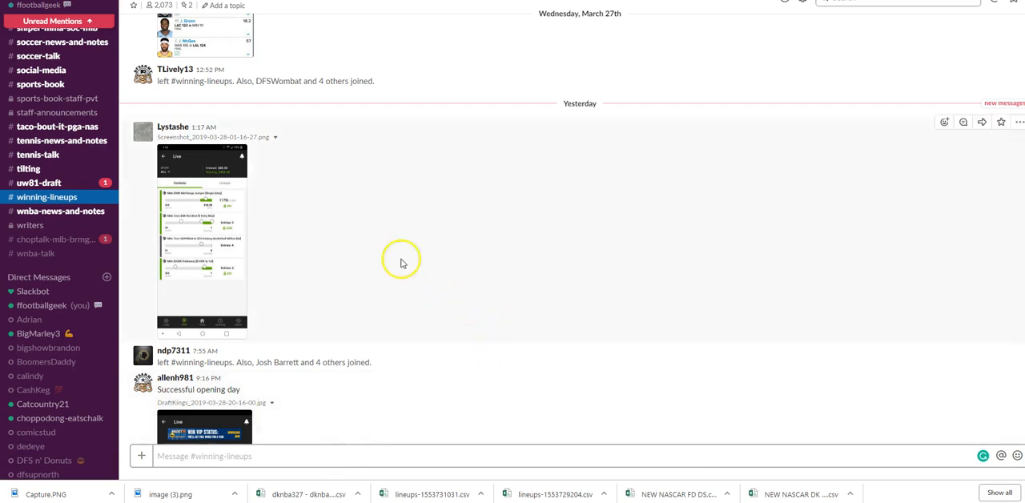
# Look through the winning lineup screenshots posted in the #winning-lineups channel down to the latest message.
pyautogui.scroll(-1, 352, 219)
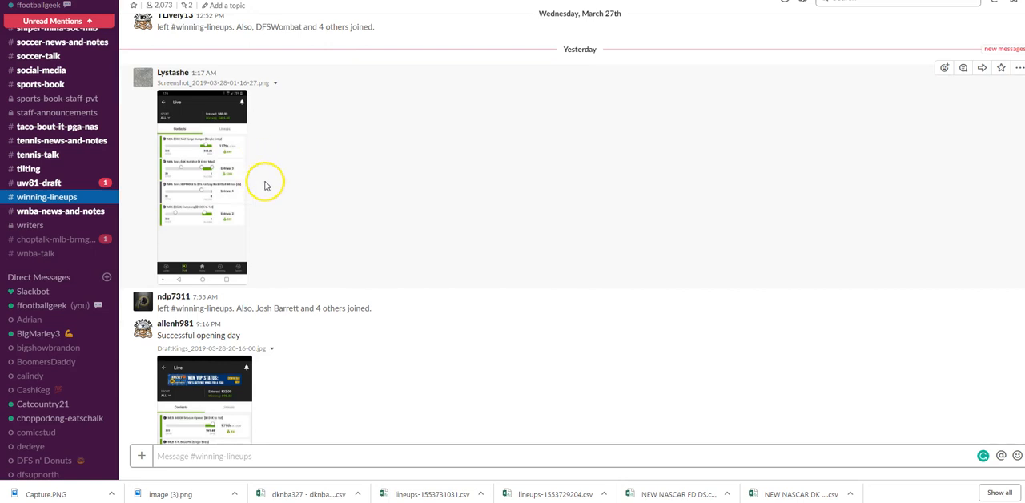
pyautogui.scroll(-2, 280, 198)
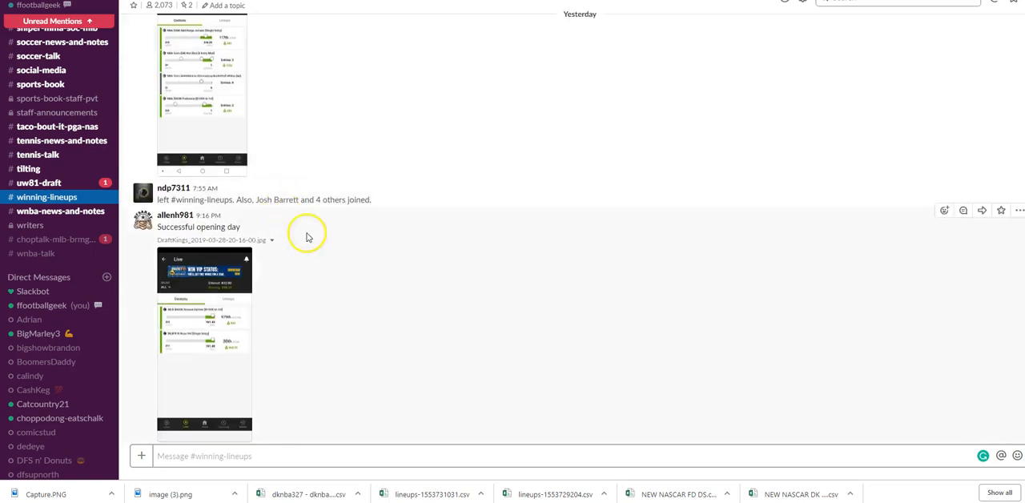
pyautogui.scroll(-6, 282, 336)
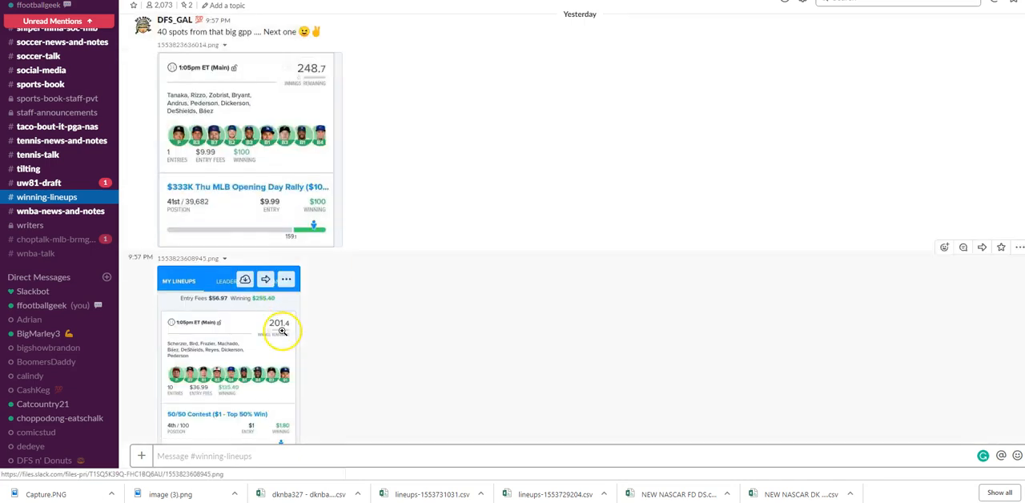
pyautogui.scroll(-2, 269, 222)
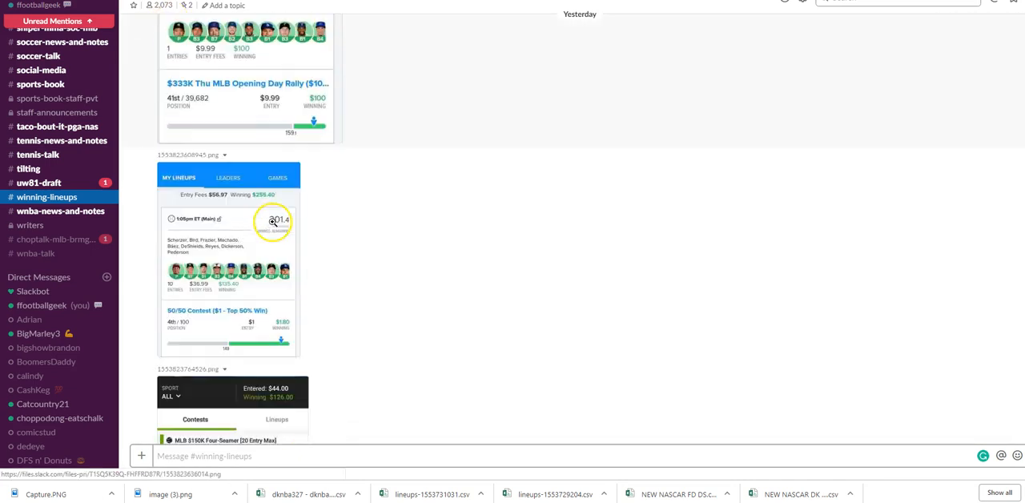
pyautogui.scroll(-2, 233, 192)
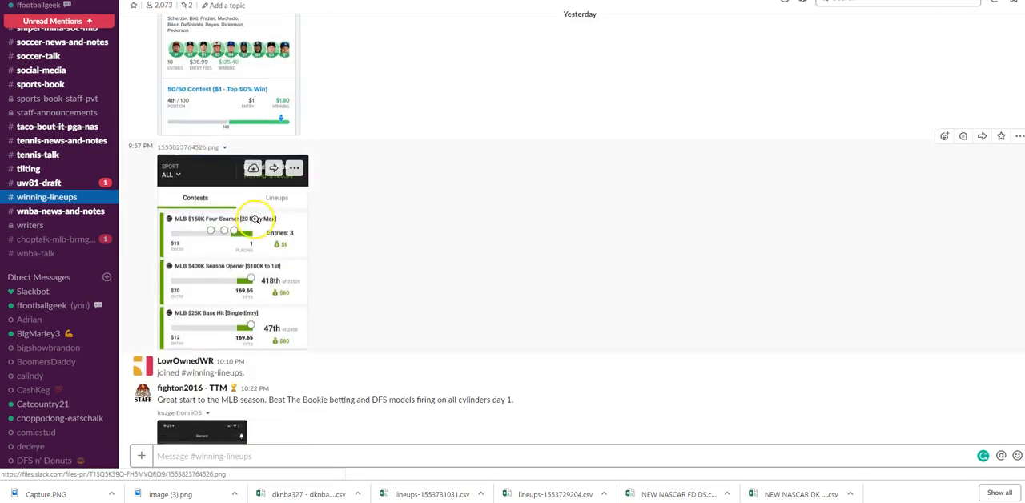
pyautogui.scroll(-2, 377, 252)
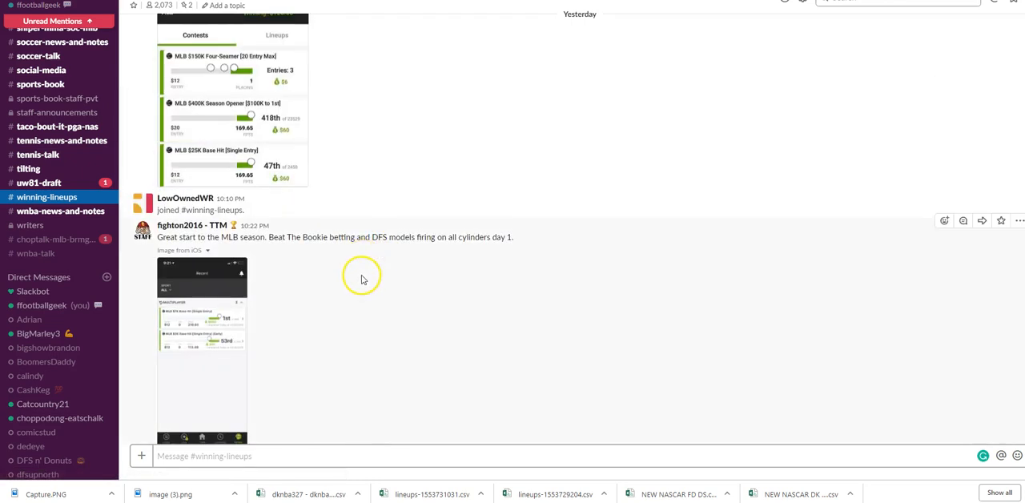
pyautogui.scroll(-2, 320, 260)
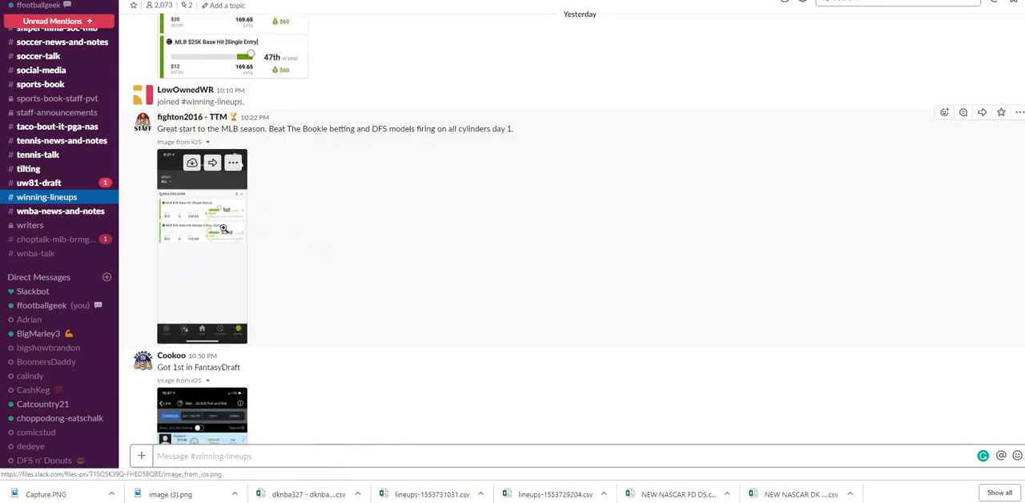
pyautogui.scroll(-3, 339, 229)
pyautogui.scroll(-2, 373, 233)
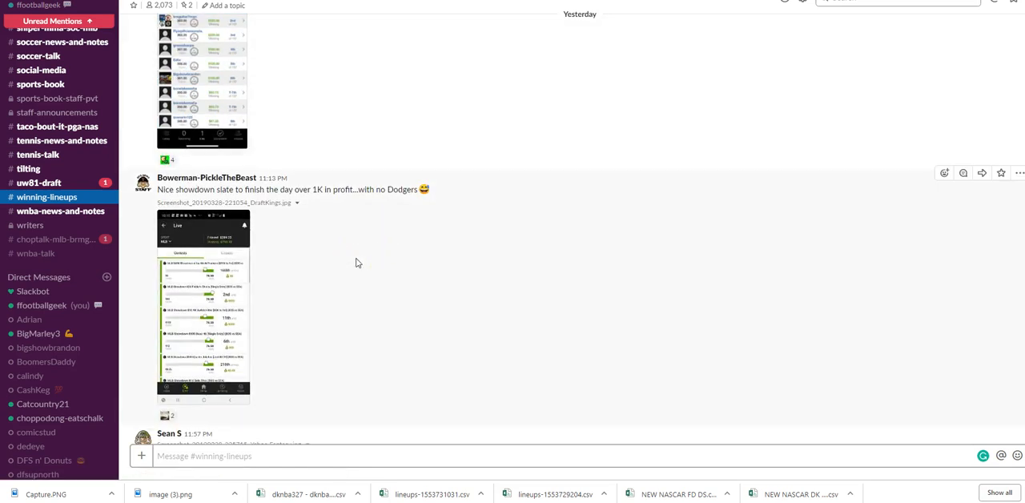
pyautogui.scroll(-3, 357, 263)
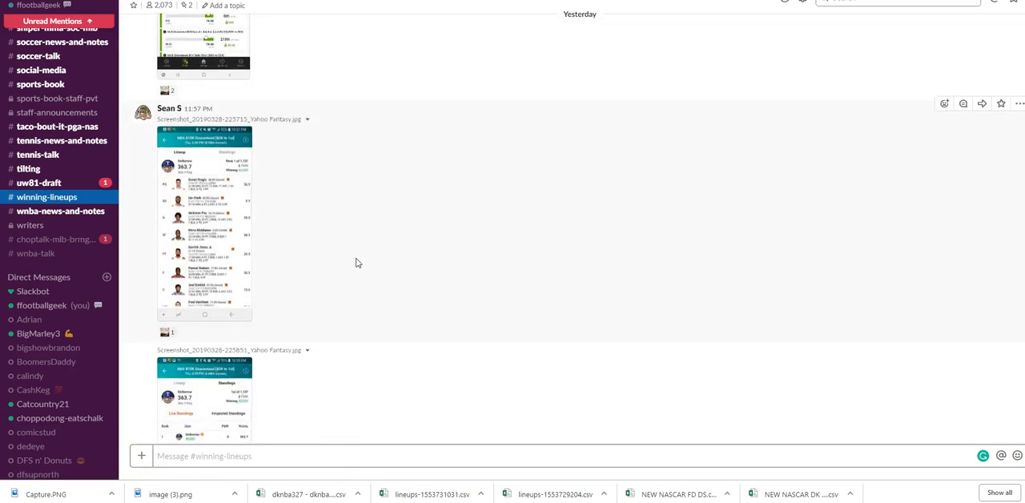
pyautogui.scroll(-6, 396, 215)
pyautogui.scroll(-1, 402, 223)
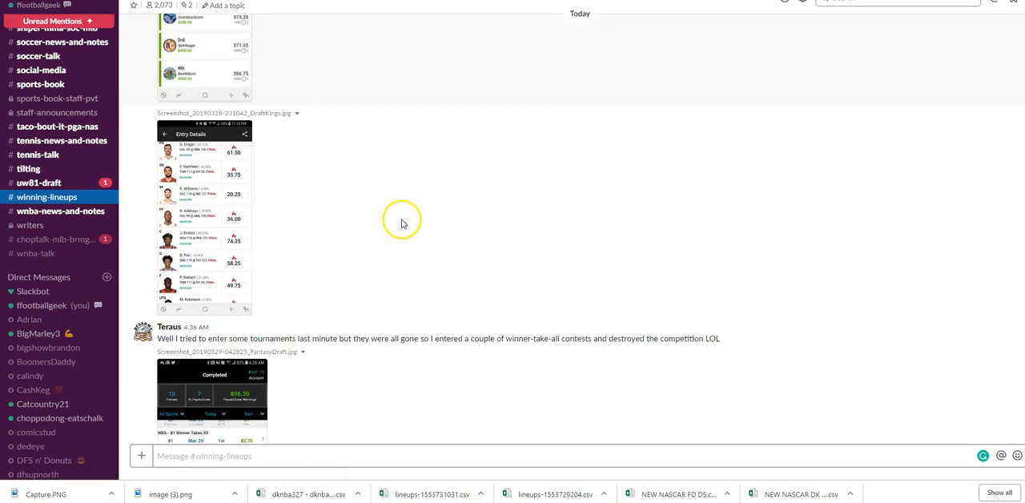
pyautogui.scroll(-2, 453, 260)
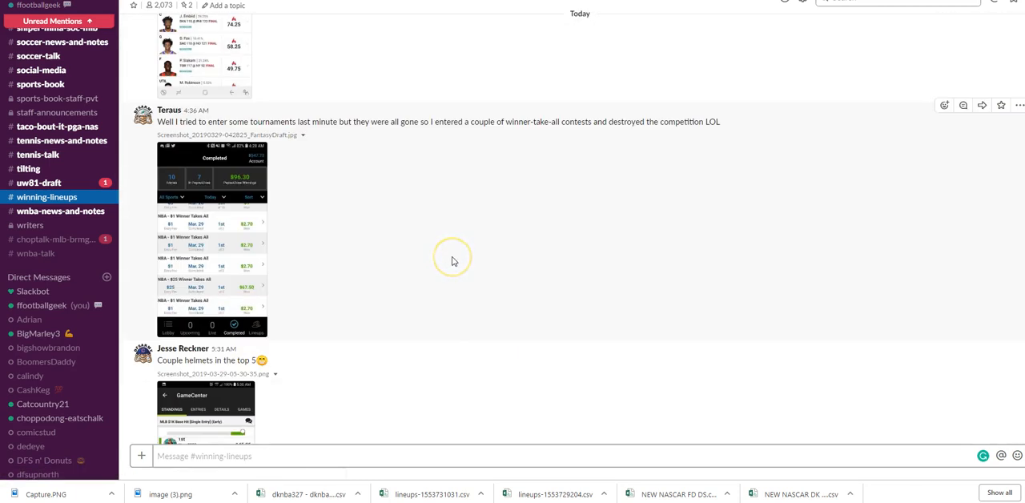
pyautogui.scroll(-6, 453, 261)
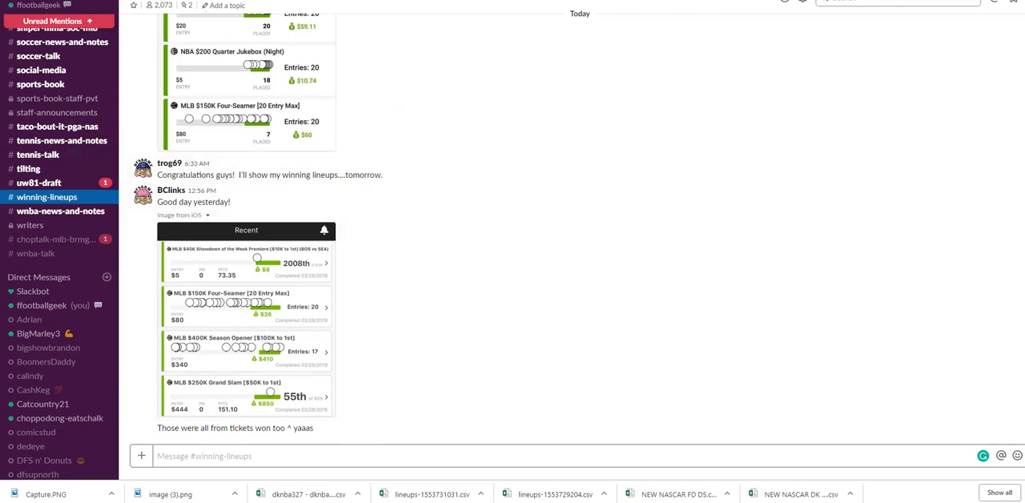
# Switch to the DFS Army MLB workbook and examine the Today Batter Matchups columns from salaries through to the Vegas info.
pyautogui.hotkey('ctrl', 'Tab')
pyautogui.hotkey('ctrl', 'Tab')
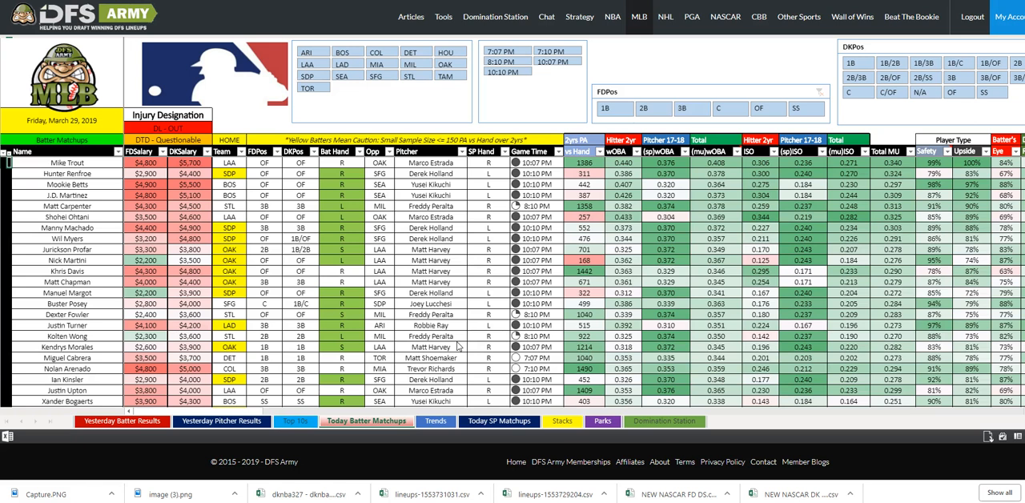
pyautogui.moveTo(225, 411); pyautogui.dragTo(233, 412)
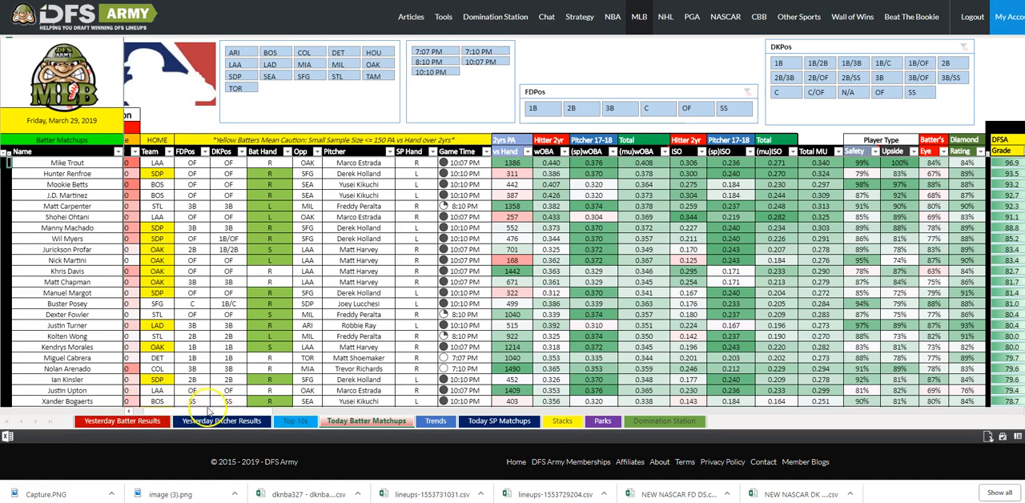
pyautogui.moveTo(225, 411); pyautogui.dragTo(195, 411)
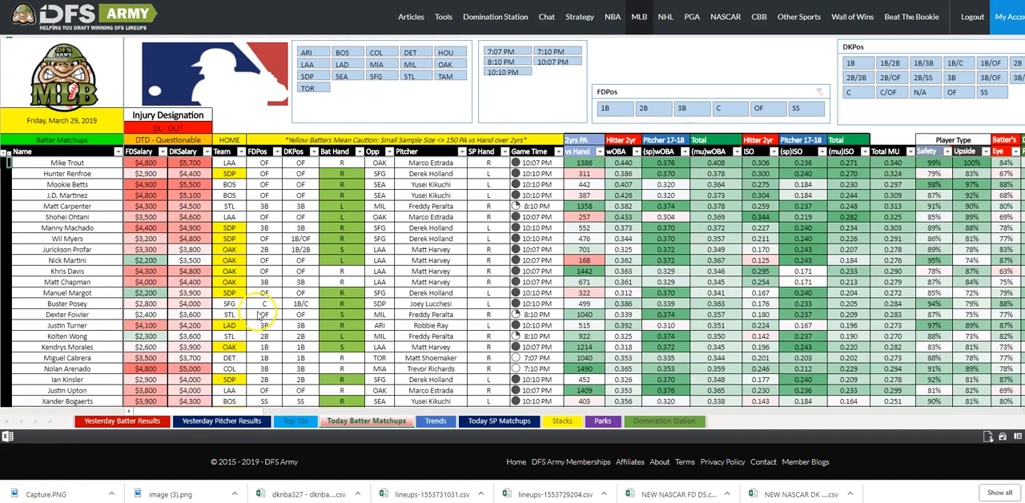
pyautogui.moveTo(202, 410); pyautogui.dragTo(384, 413)
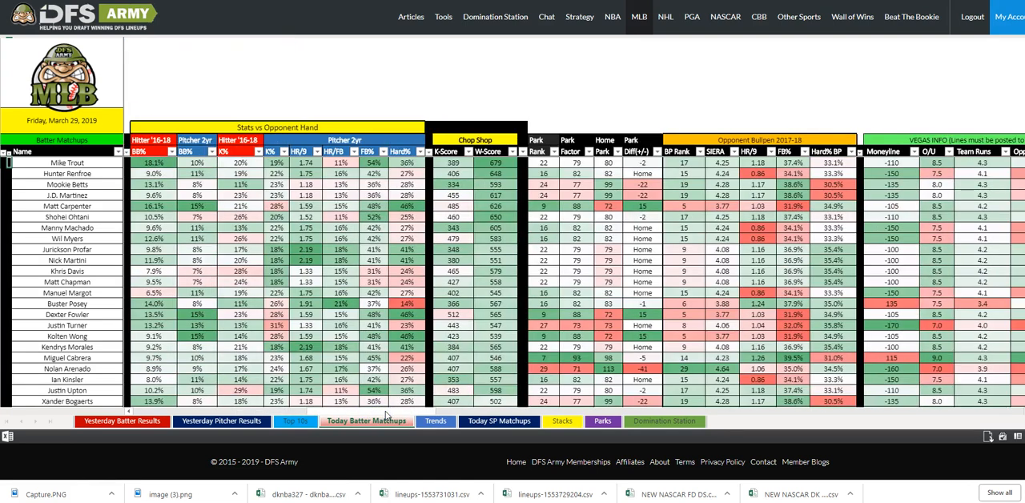
pyautogui.moveTo(428, 411); pyautogui.dragTo(214, 407)
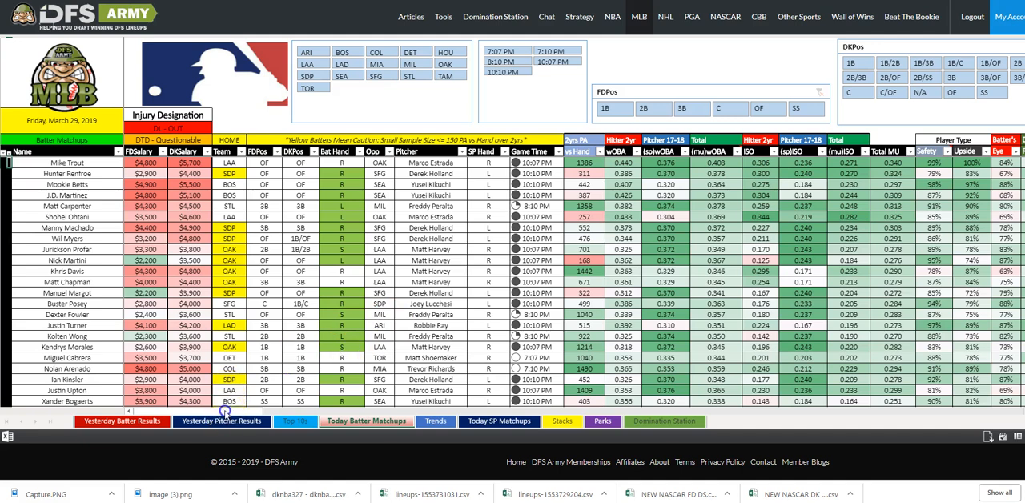
# Examine the batters' grades, Stat Cast figures and 2016-18 vs Lefties splits, returning to the top batters' salary columns.
pyautogui.hscroll(5, 592, 254)
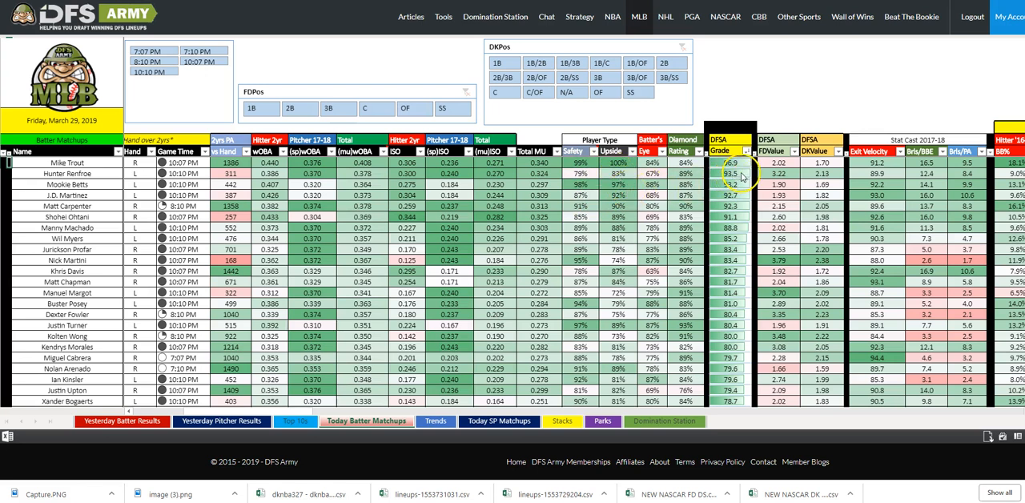
pyautogui.click(606, 411)
pyautogui.click(605, 412)
pyautogui.click(606, 411)
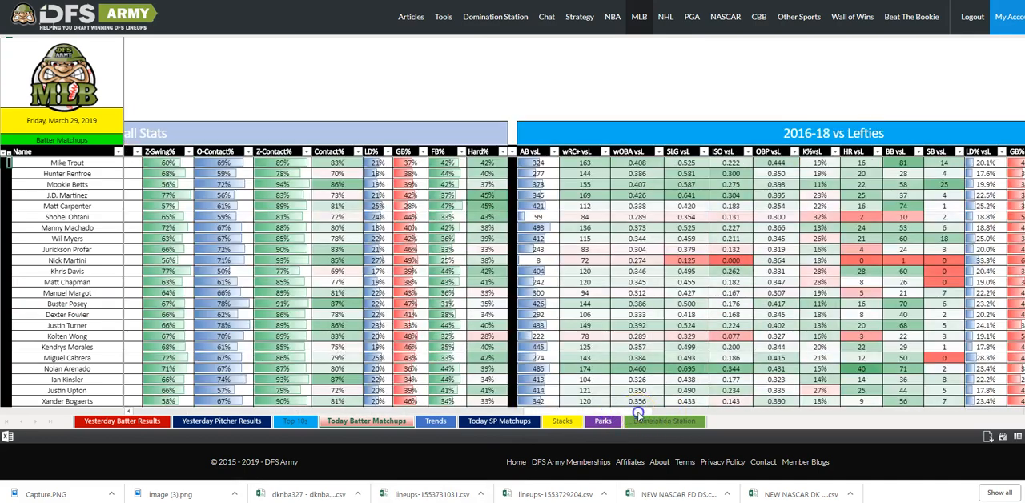
pyautogui.click(635, 411)
pyautogui.click(565, 411)
pyautogui.click(575, 411)
pyautogui.moveTo(576, 412); pyautogui.dragTo(354, 411)
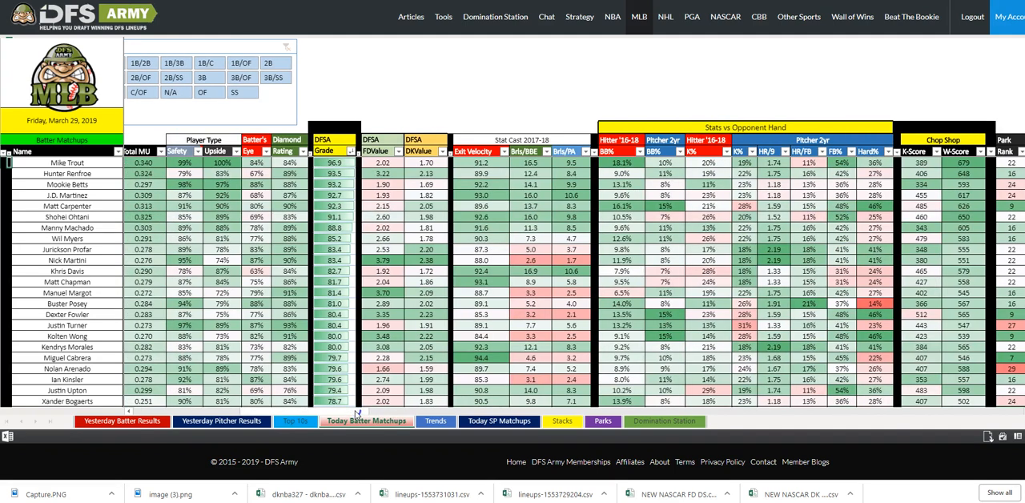
pyautogui.moveTo(357, 411); pyautogui.dragTo(215, 405)
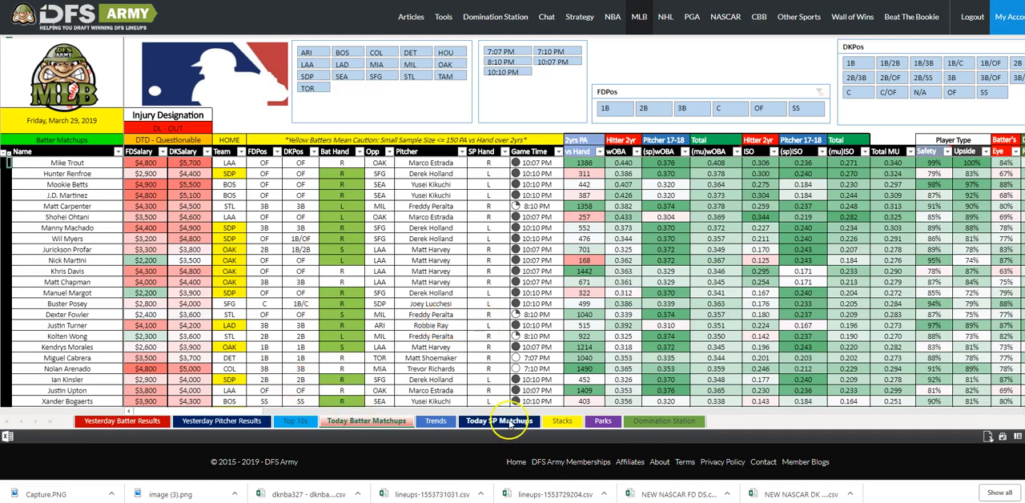
pyautogui.scroll(-1, 540, 287)
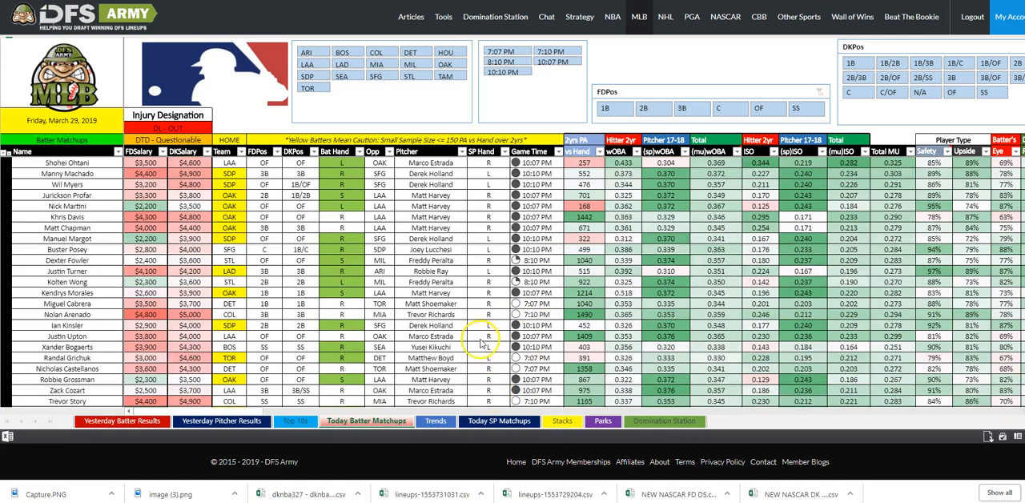
pyautogui.scroll(1, 480, 344)
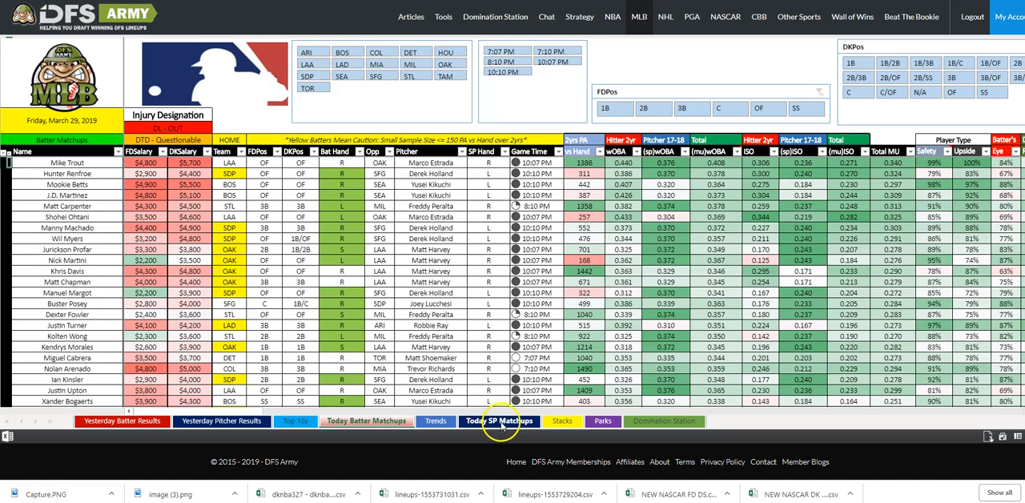
# Open the Today SP Matchups sheet and sort the pitchers by DFSA Grade in descending order.
pyautogui.click(502, 422)
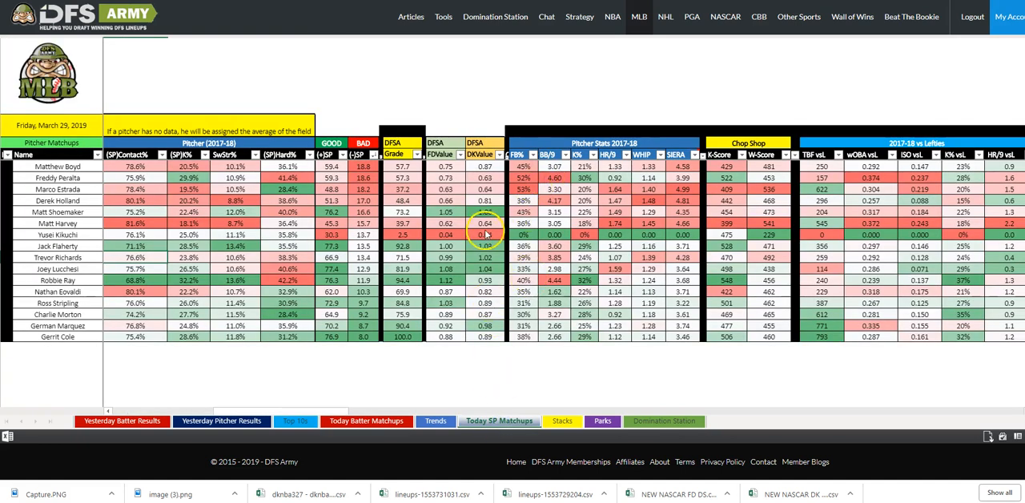
pyautogui.click(417, 157)
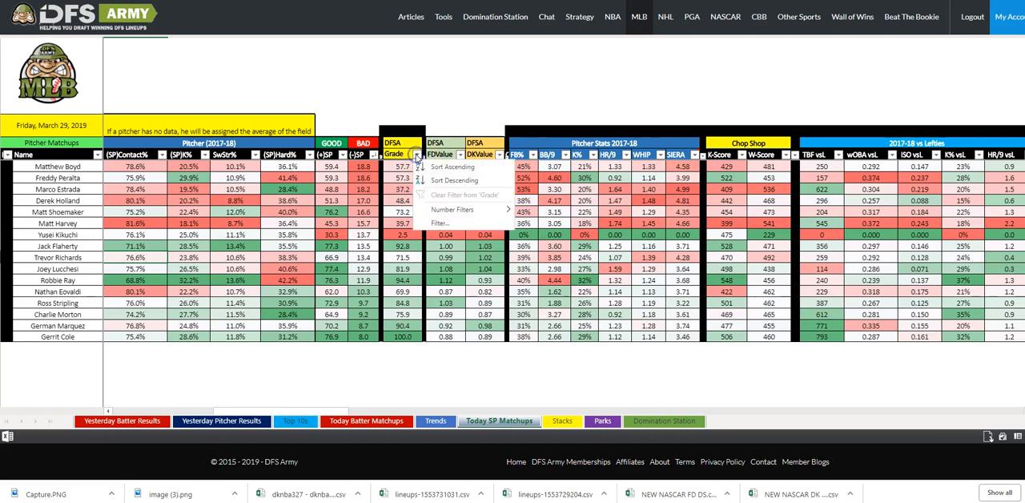
pyautogui.click(438, 181)
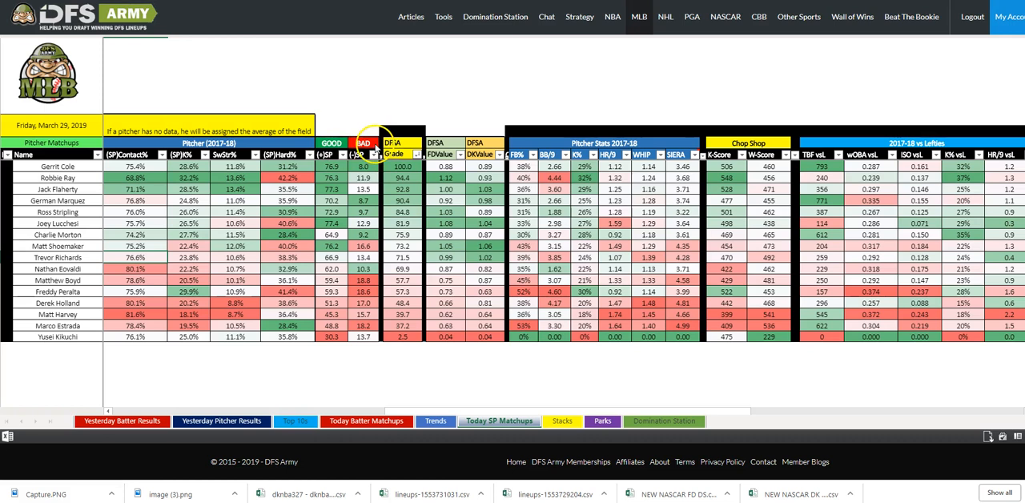
# Sort the pitchers by the BAD (-)SP column in descending order.
pyautogui.click(374, 156)
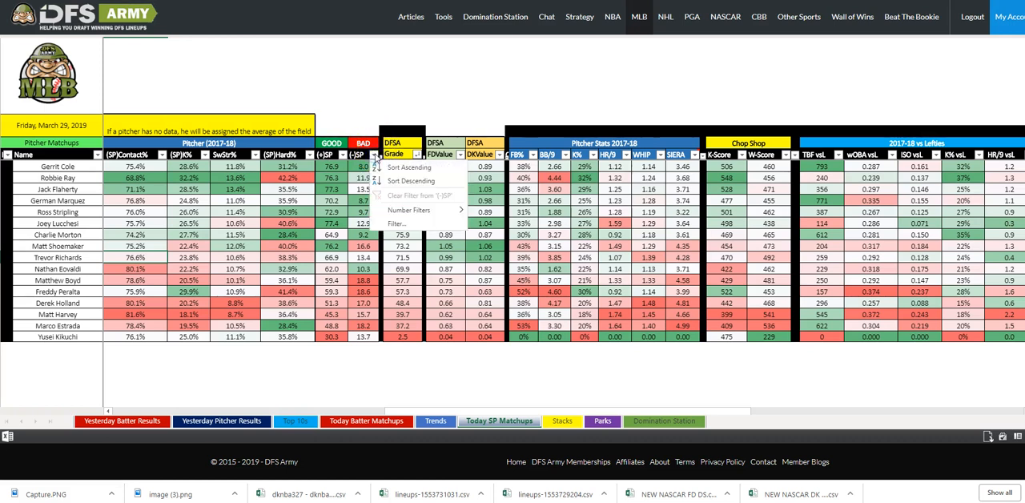
pyautogui.click(398, 184)
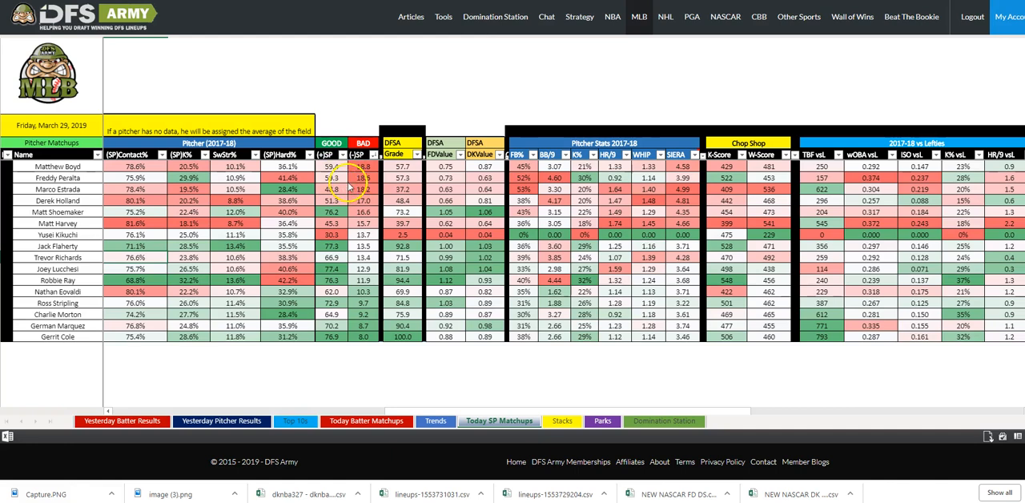
# Check the opponent hitter columns for today's pitchers and open the Trends sheet with batter hit streaks.
pyautogui.moveTo(389, 412); pyautogui.dragTo(268, 409)
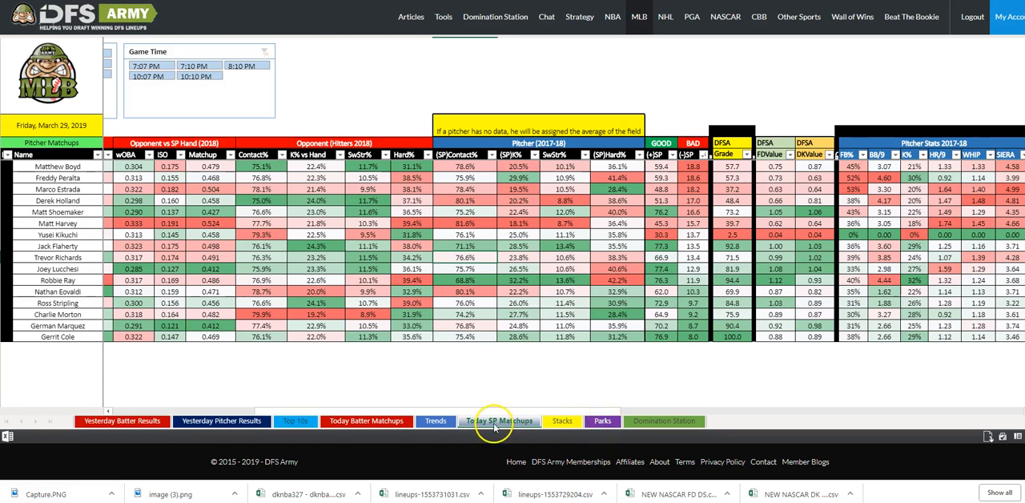
pyautogui.click(435, 422)
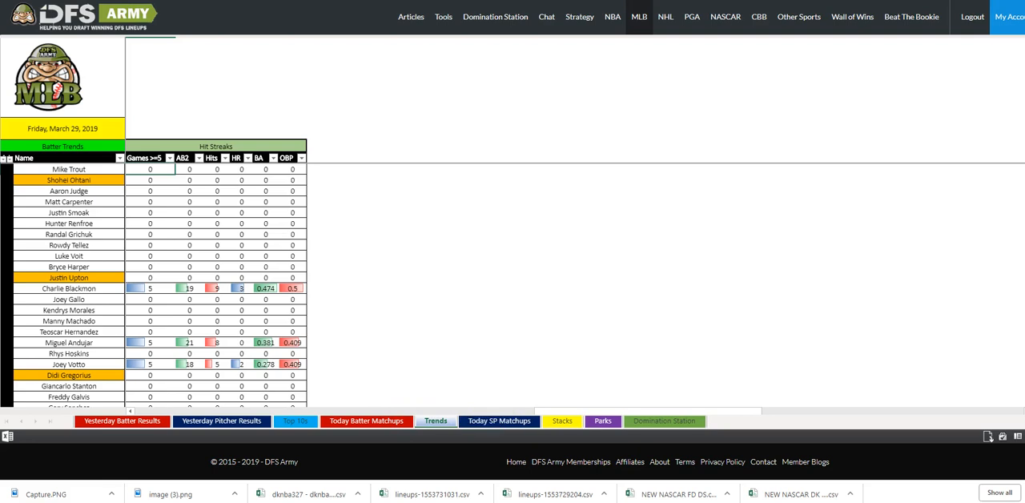
# Switch to the MLB Coaches Cheat Sheets 3/29 page and look over the Keg, Chop and MDell sheets.
pyautogui.hotkey('ctrl', 'Tab')
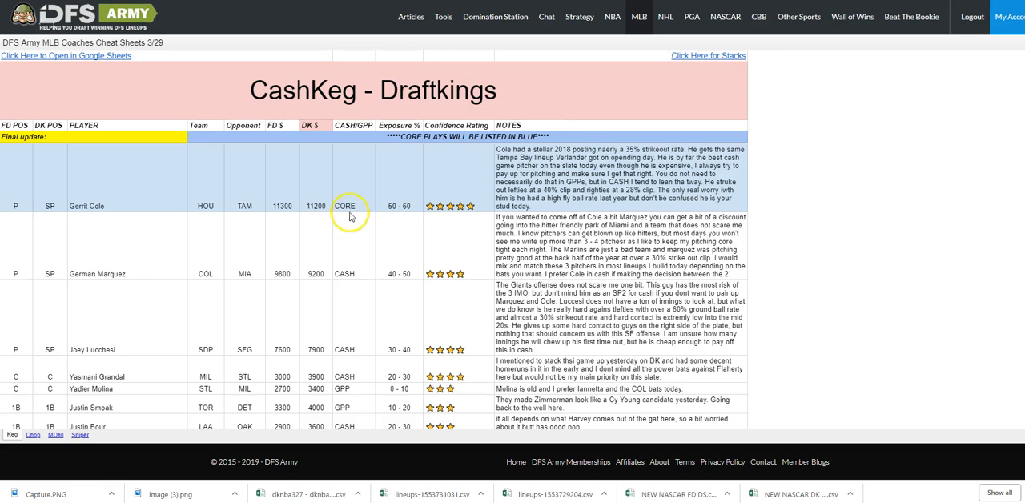
pyautogui.scroll(-1, 349, 216)
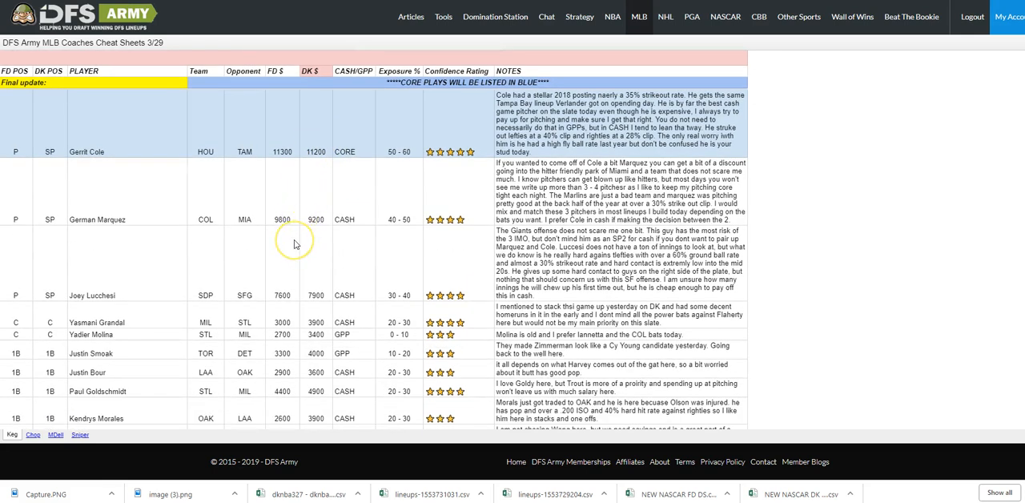
pyautogui.scroll(1, 288, 240)
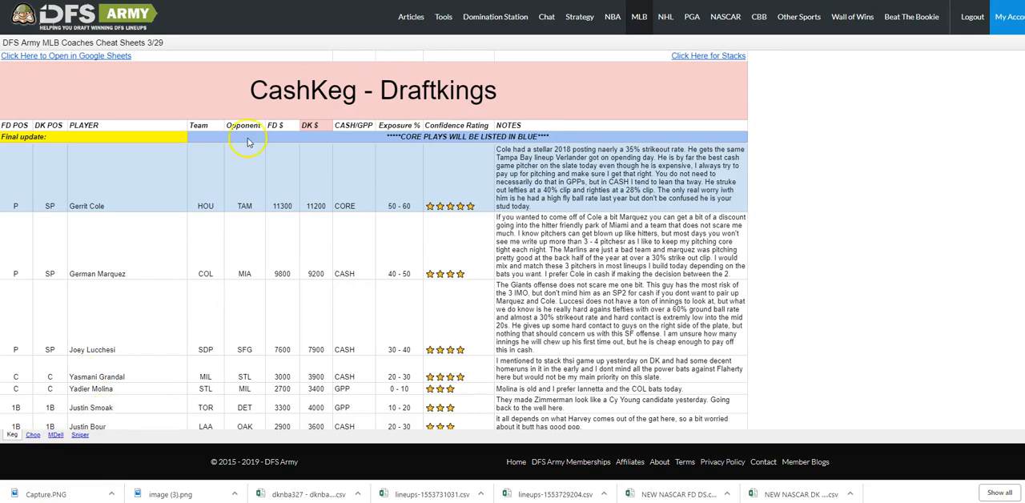
pyautogui.click(33, 433)
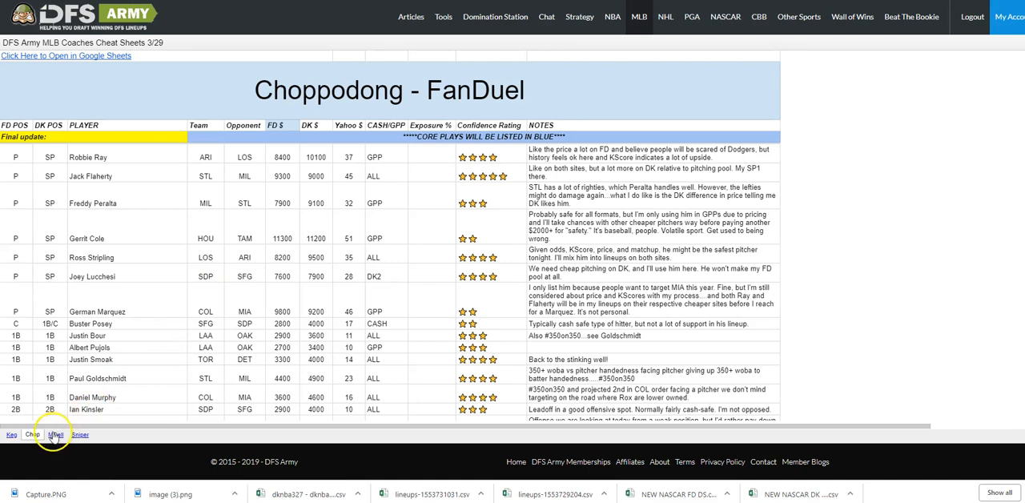
pyautogui.click(56, 434)
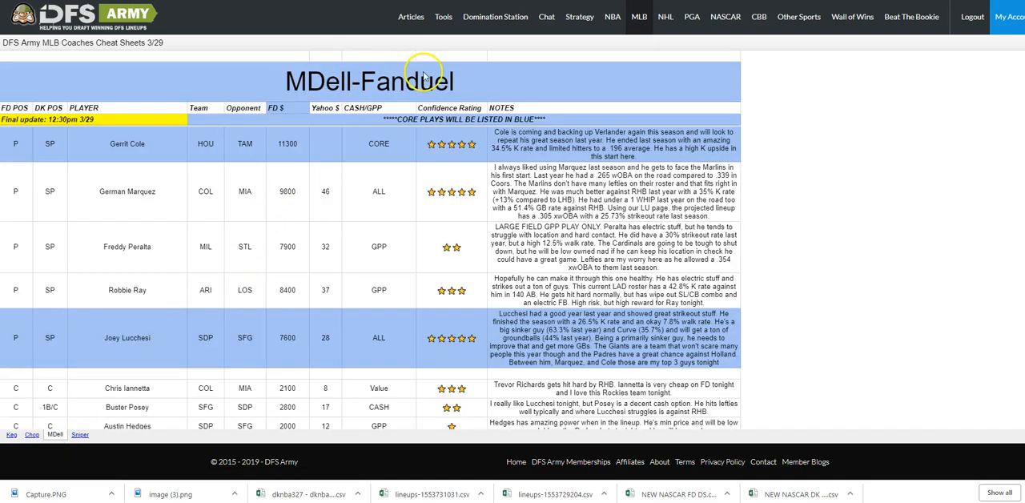
# Look over the Sniper cheat sheet, and reopen the Keg sheet to read its plays through to the Stacks section.
pyautogui.click(79, 434)
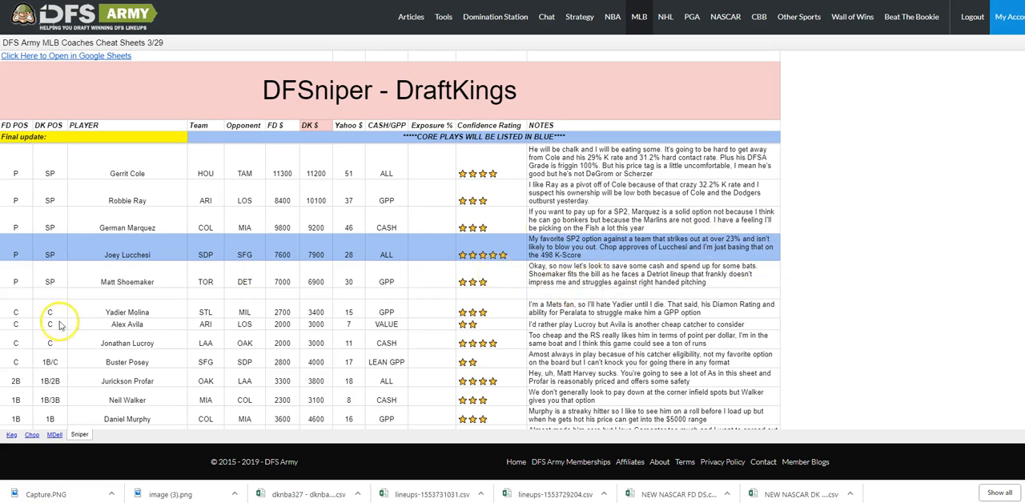
pyautogui.click(11, 434)
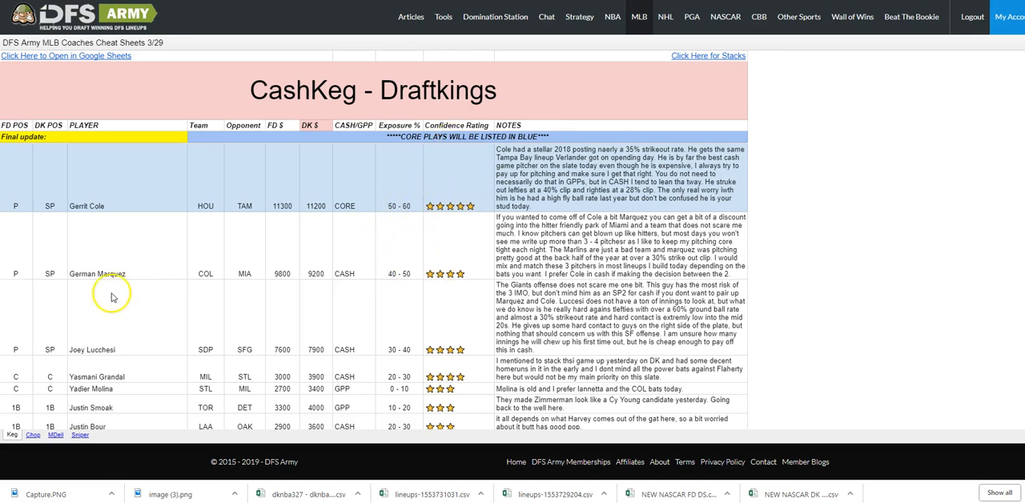
pyautogui.scroll(-1, 545, 308)
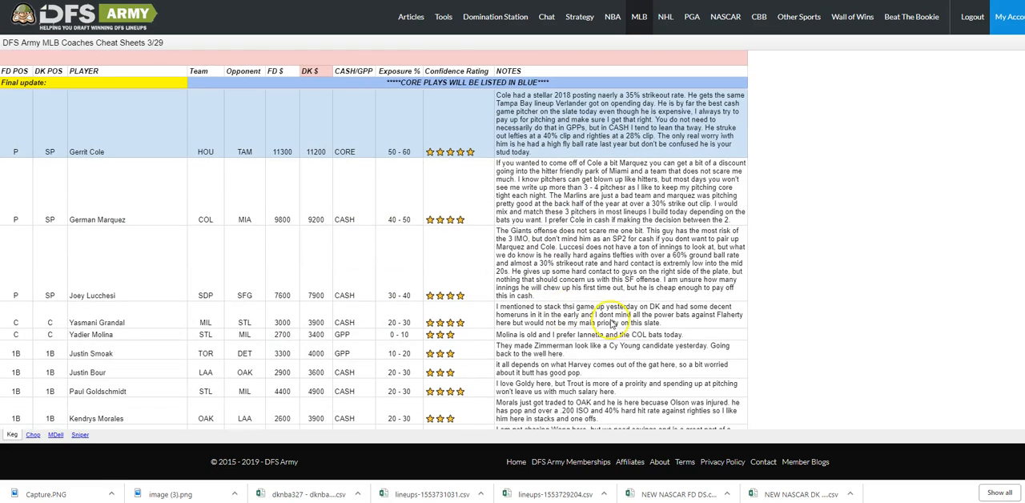
pyautogui.scroll(-1, 256, 280)
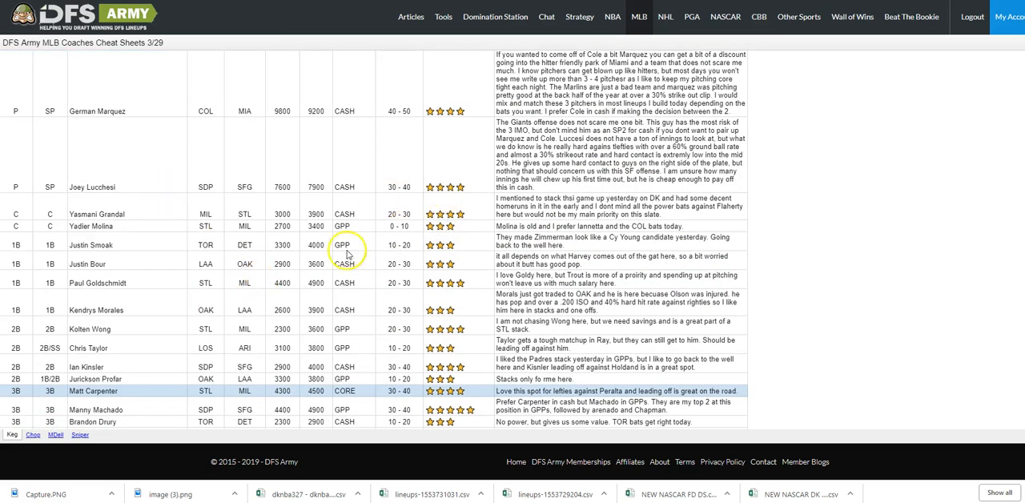
pyautogui.scroll(-2, 352, 264)
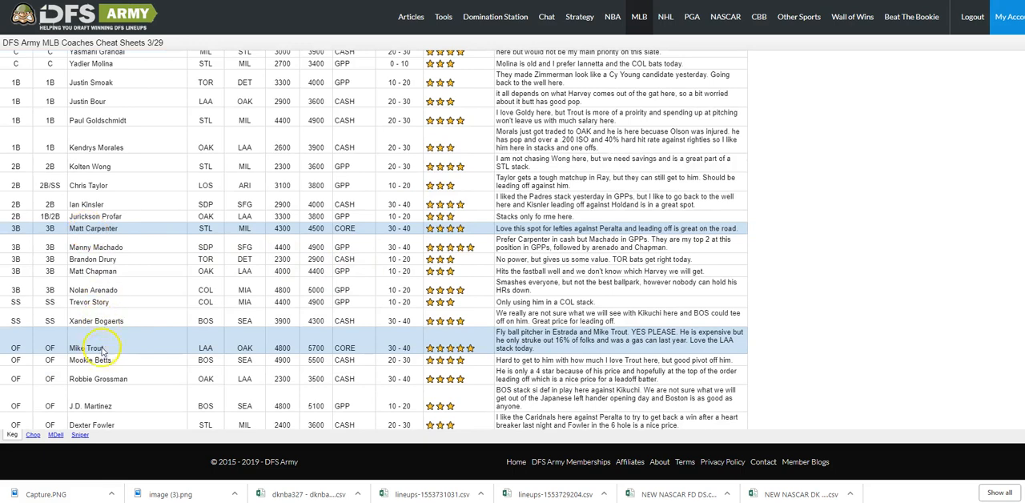
pyautogui.scroll(-3, 137, 316)
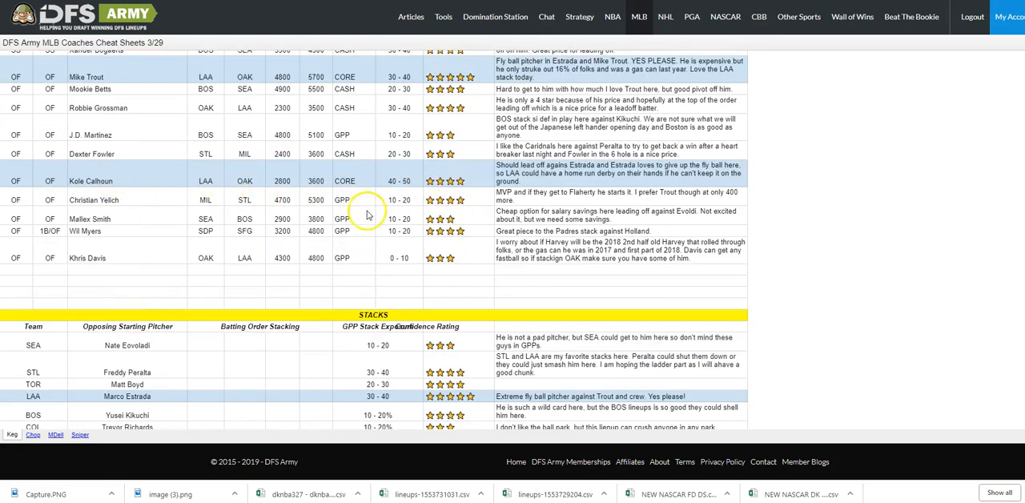
pyautogui.scroll(-1, 352, 212)
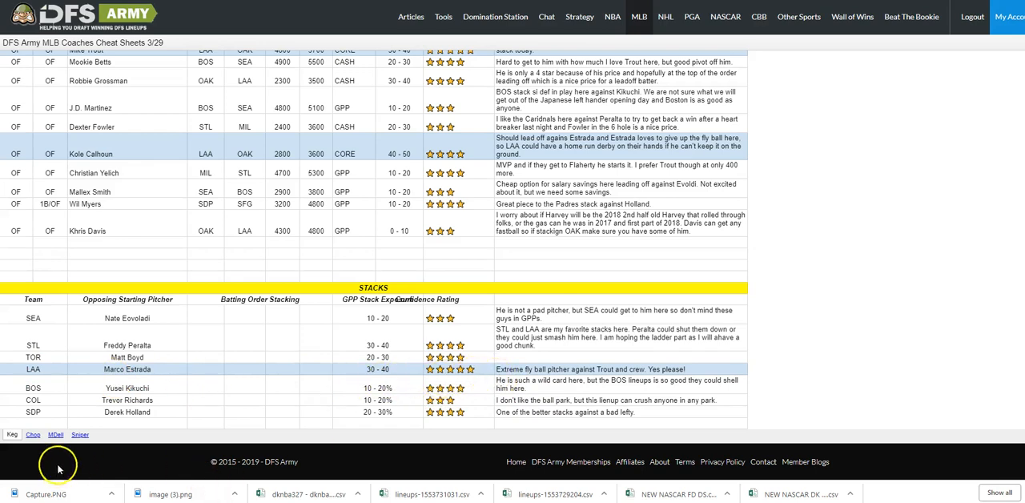
# Open the Chop cheat sheet and review its pitchers, hitters and Stacks section.
pyautogui.click(32, 434)
pyautogui.scroll(-5, 364, 335)
pyautogui.scroll(-5, 364, 334)
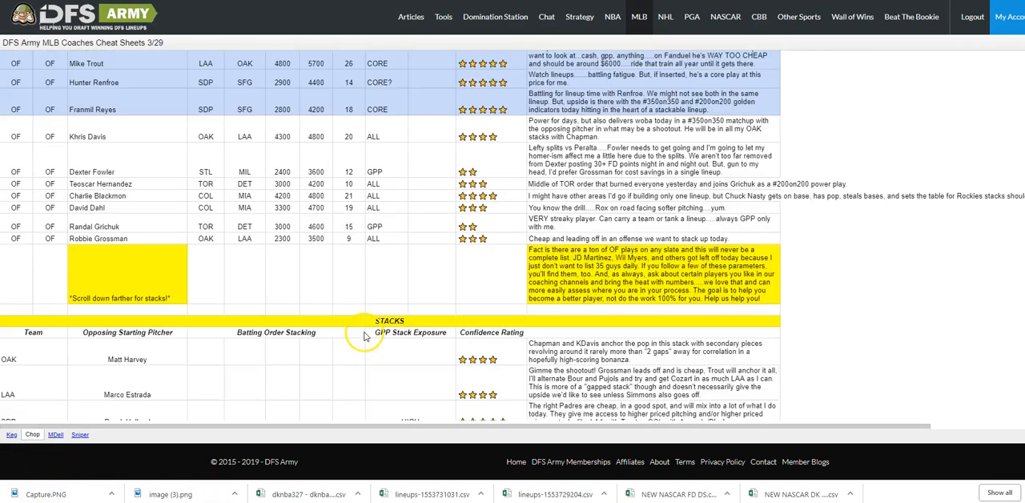
pyautogui.scroll(3, 368, 340)
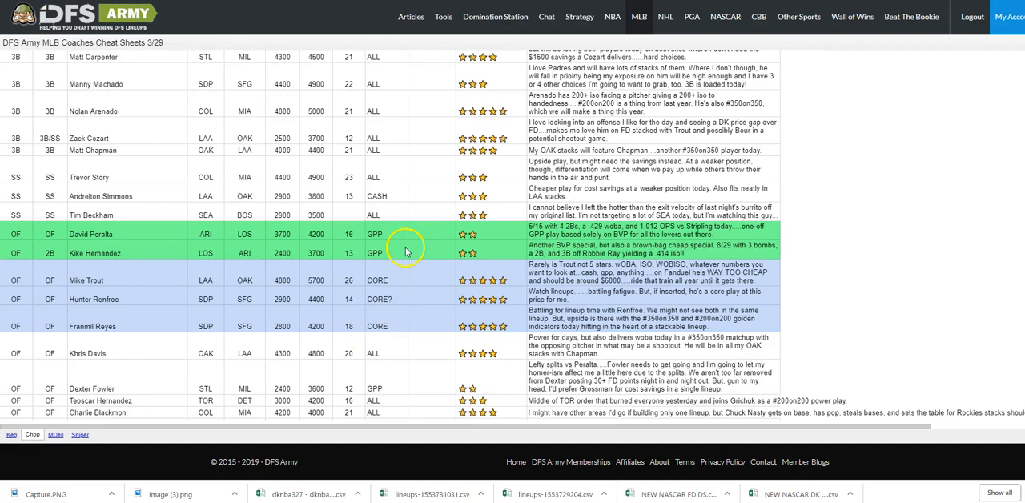
pyautogui.scroll(10, 404, 253)
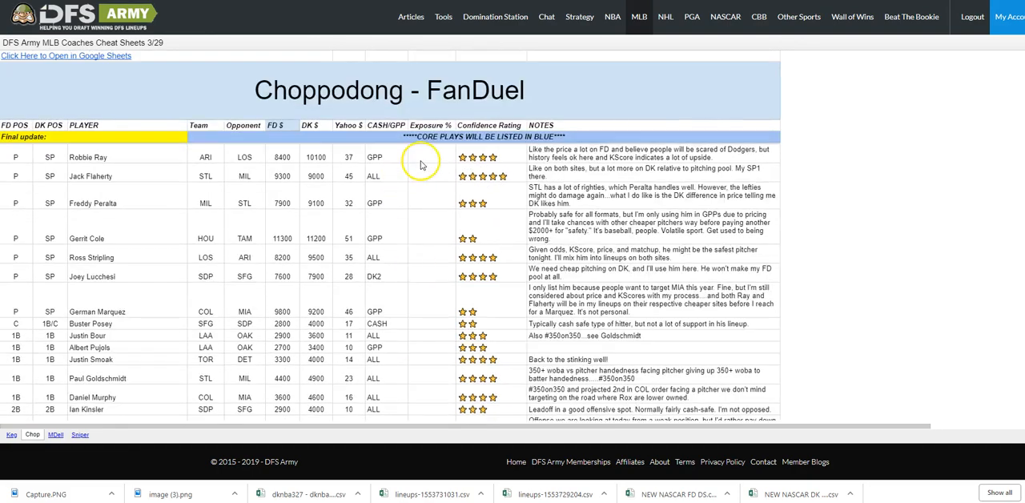
pyautogui.scroll(-15, 422, 164)
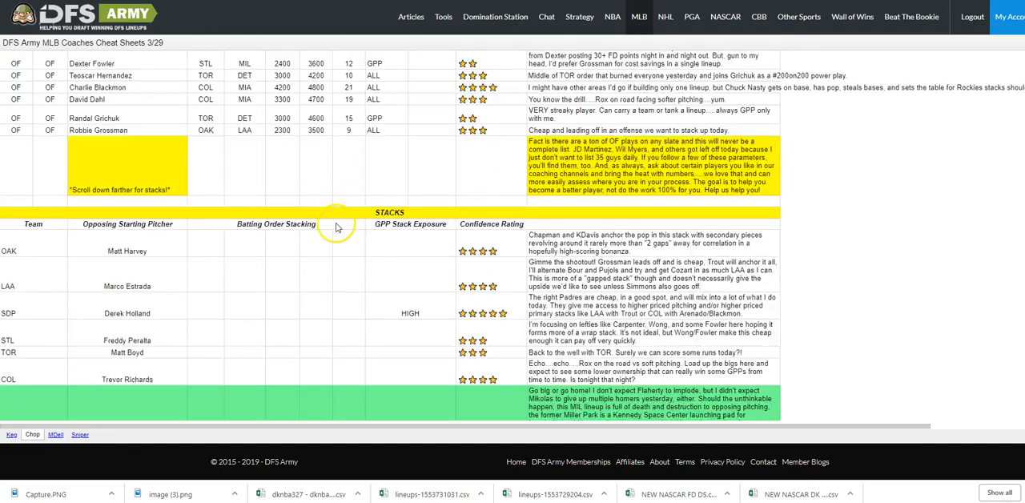
pyautogui.scroll(-1, 337, 230)
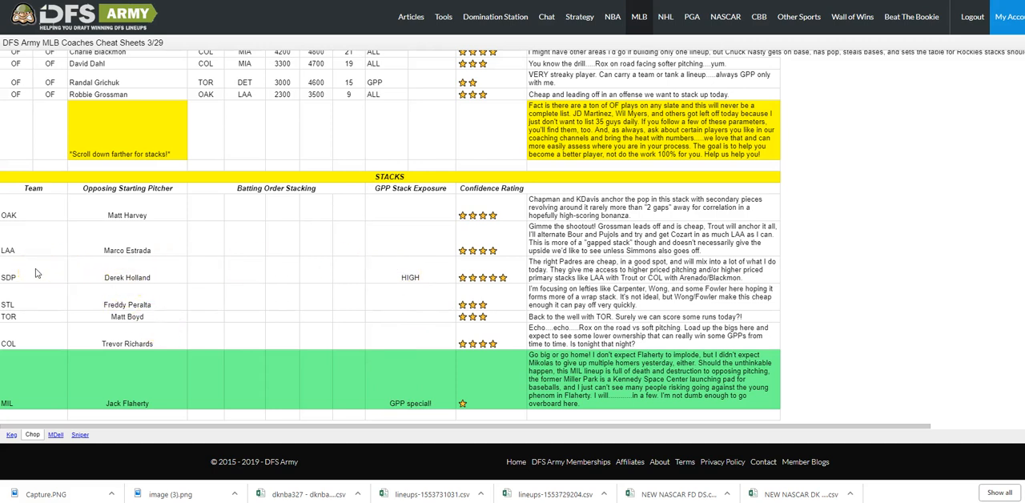
# Open the MDell cheat sheet and read the notes on its pitchers and infield plays.
pyautogui.click(56, 434)
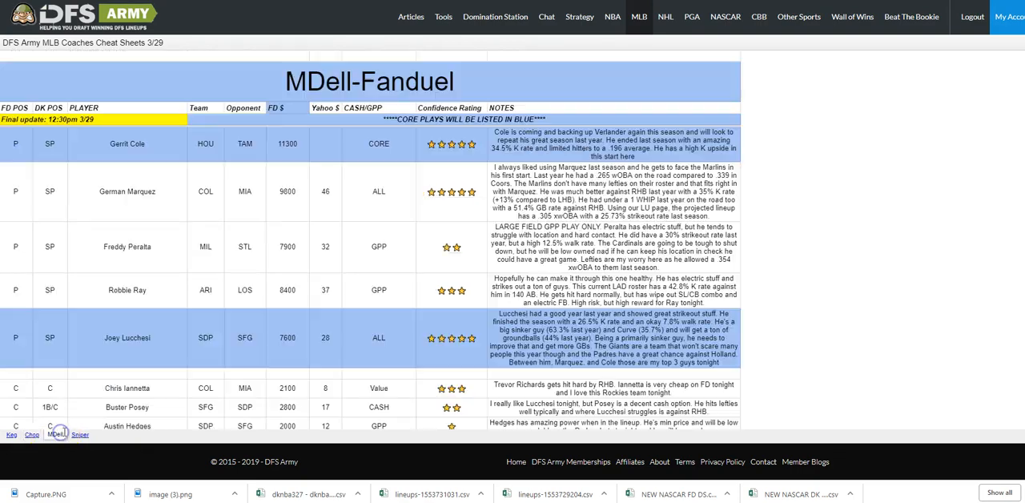
pyautogui.scroll(-3, 221, 326)
pyautogui.scroll(-10, 233, 325)
pyautogui.scroll(12, 240, 324)
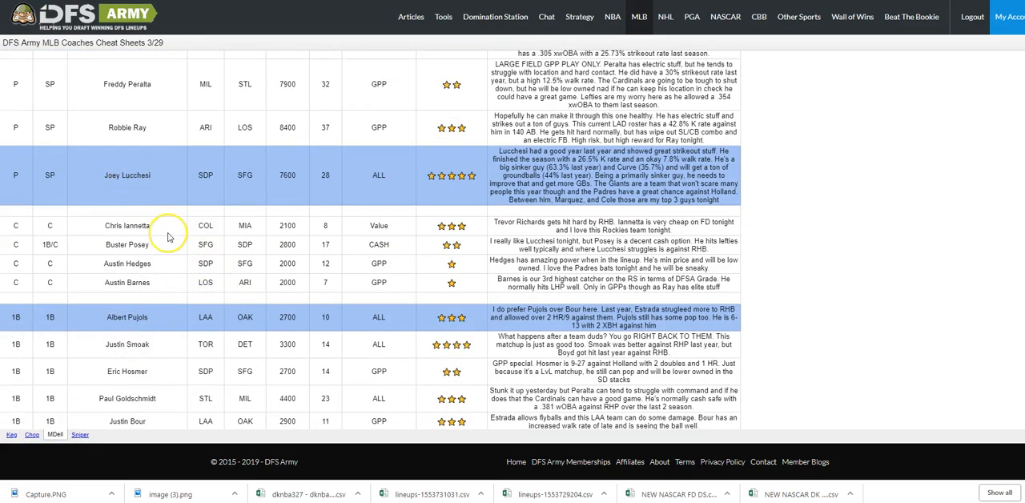
pyautogui.scroll(-15, 168, 240)
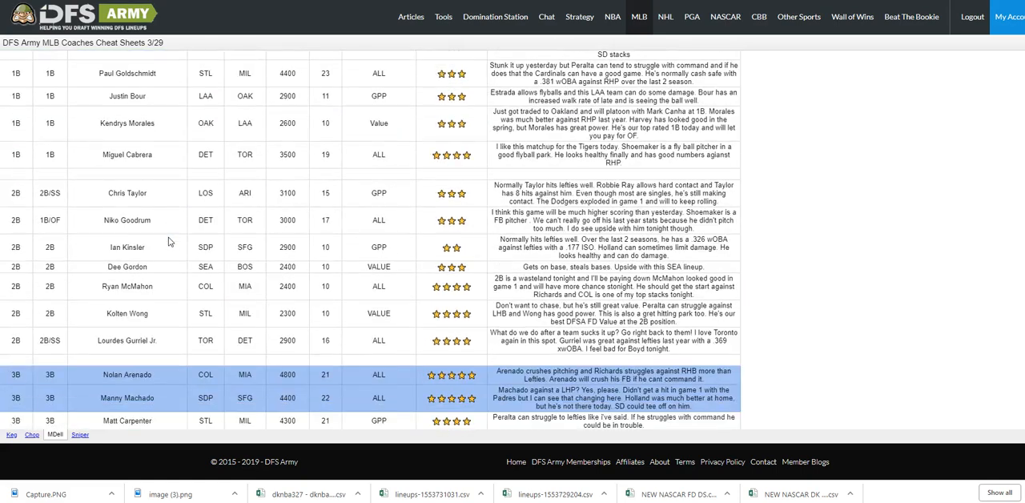
pyautogui.scroll(-3, 169, 256)
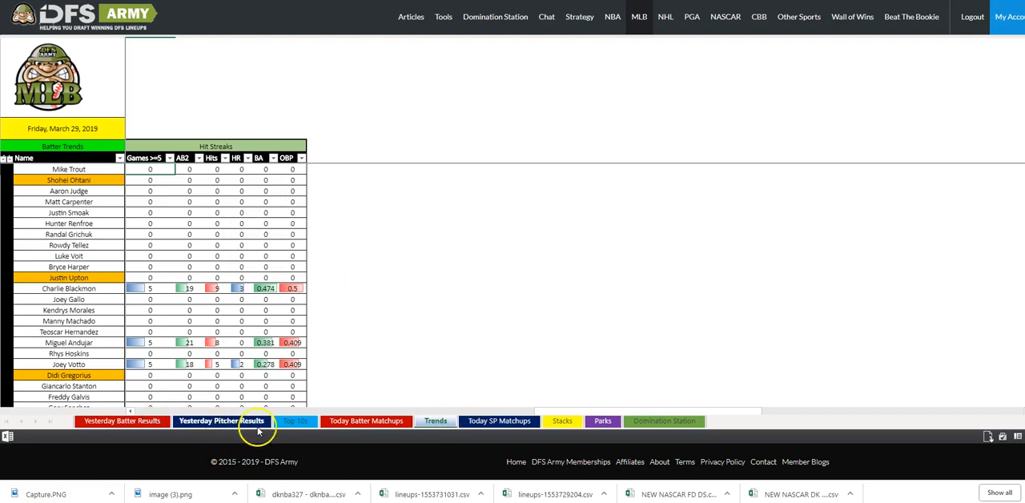
# Return to the matchup workbook and look through the batters on the Today Batter Matchups sheet.
pyautogui.click(353, 423)
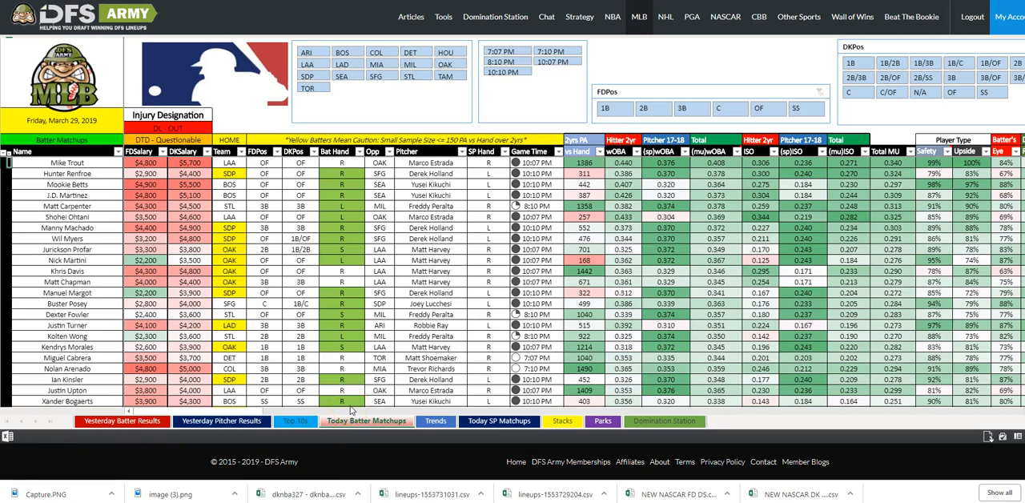
pyautogui.click(547, 247)
pyautogui.scroll(-10, 484, 258)
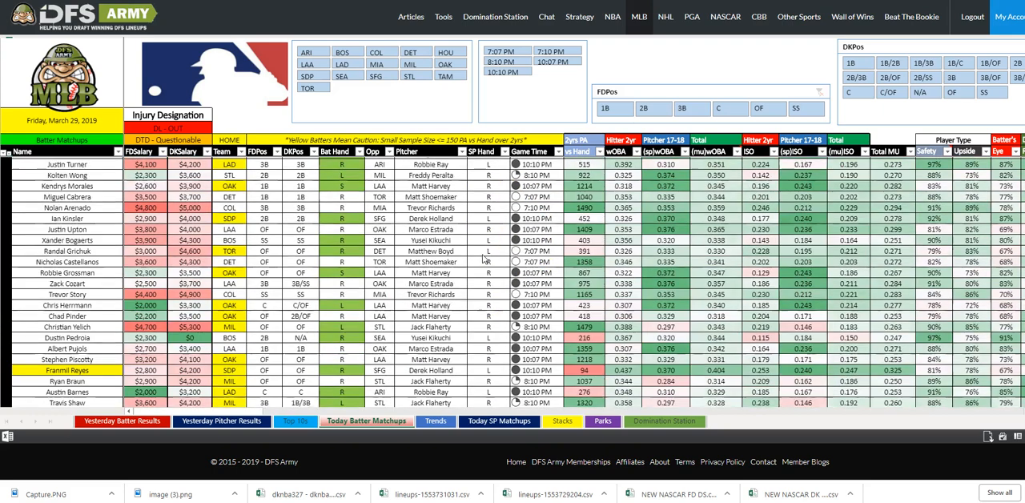
pyautogui.scroll(10, 486, 265)
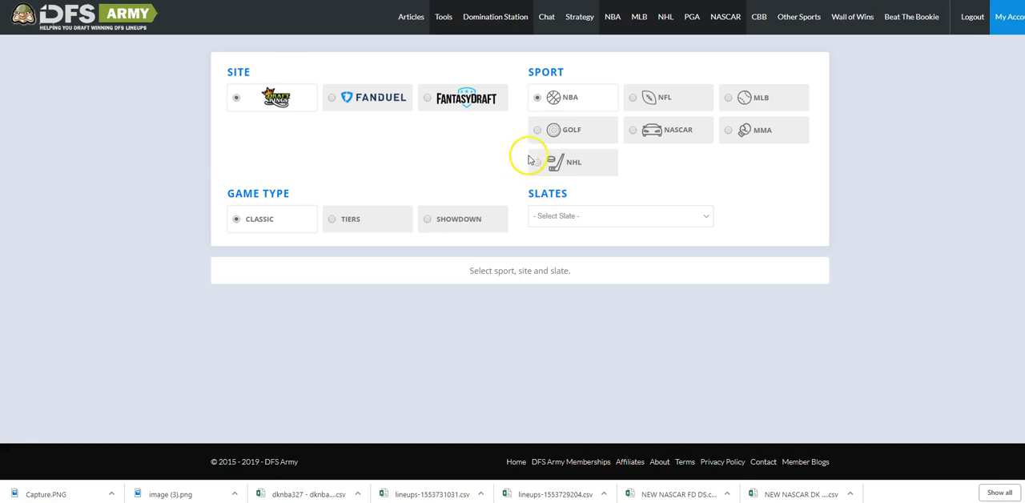
# In the Domination Station lineup tool, load the 2019-03-29 Main slate for NBA, and switch to MLB with its Main slate.
pyautogui.click(625, 214)
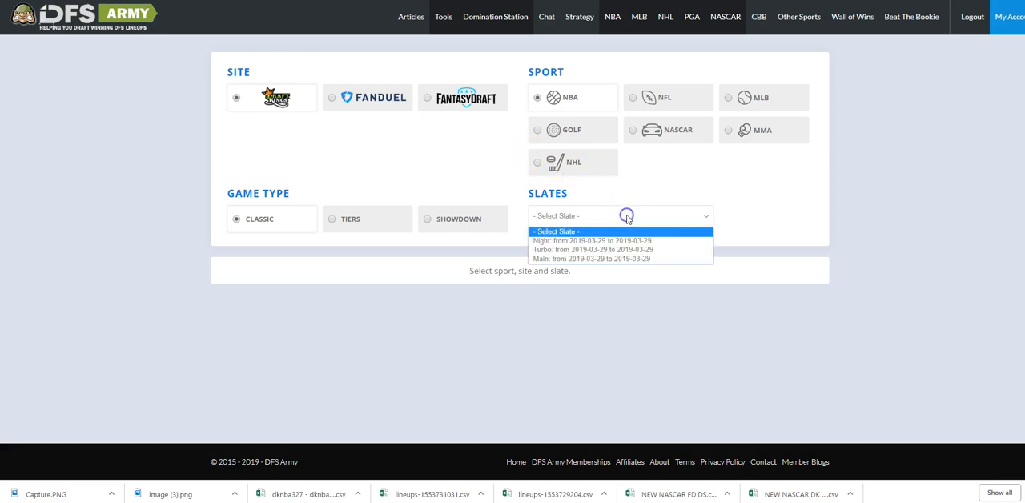
pyautogui.click(602, 257)
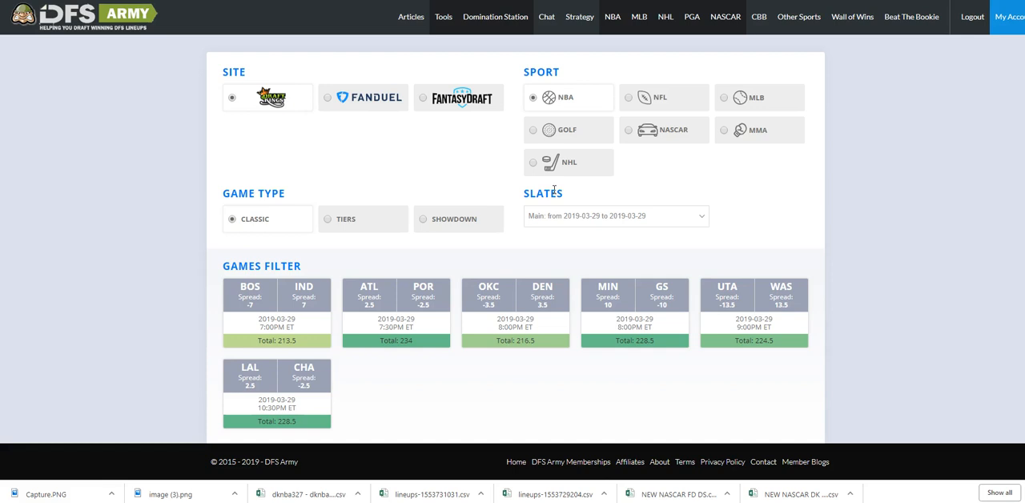
pyautogui.click(718, 99)
pyautogui.click(610, 219)
pyautogui.click(588, 264)
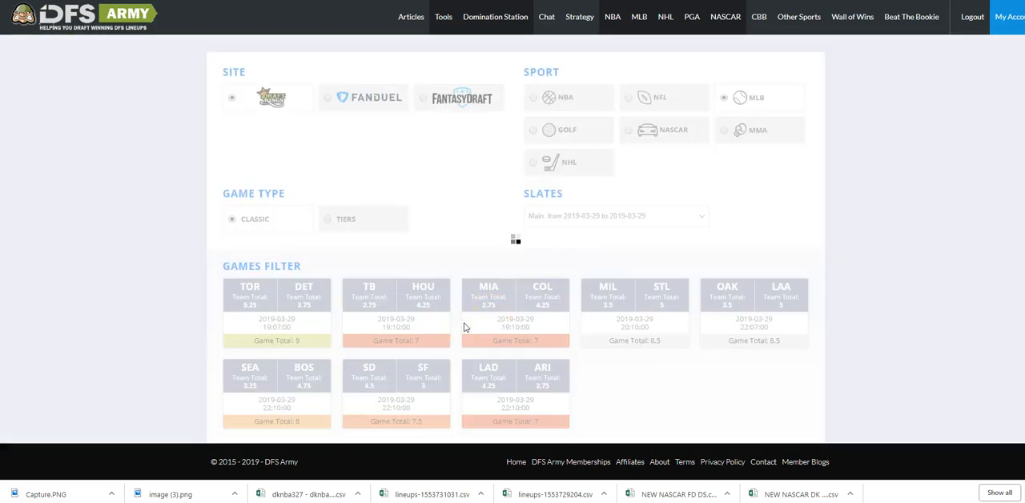
# Examine the pitchers' salaries, projections and DFSArmy Grades in the MLB player pool.
pyautogui.scroll(-1, 519, 225)
pyautogui.scroll(-8, 518, 224)
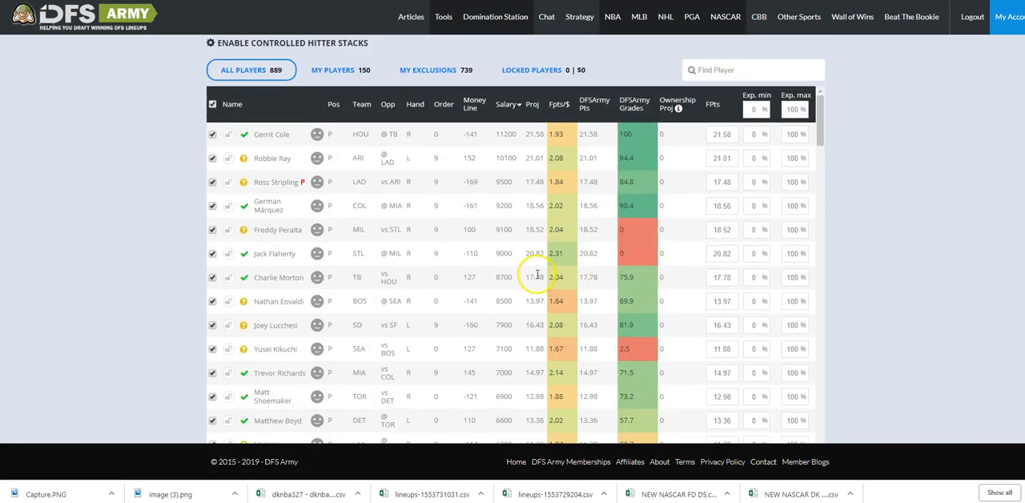
pyautogui.scroll(1, 435, 252)
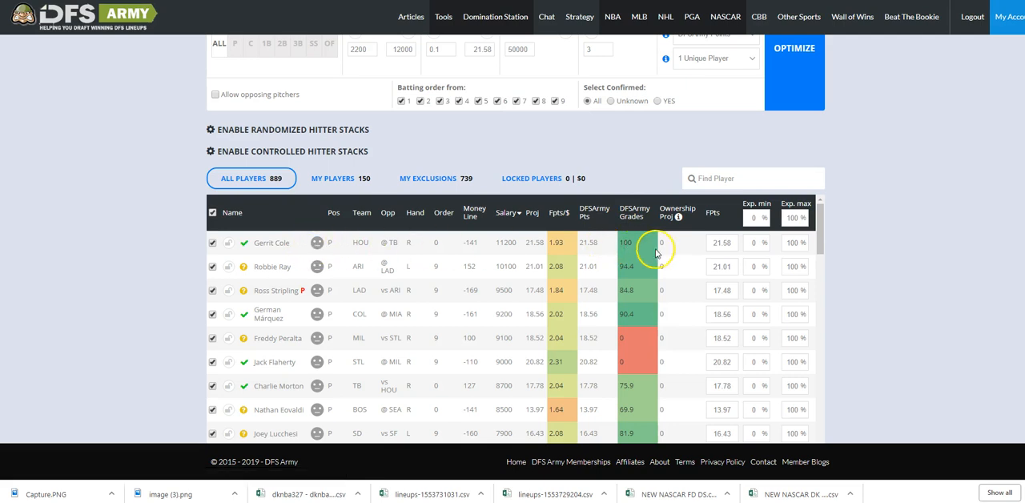
pyautogui.scroll(-1, 653, 217)
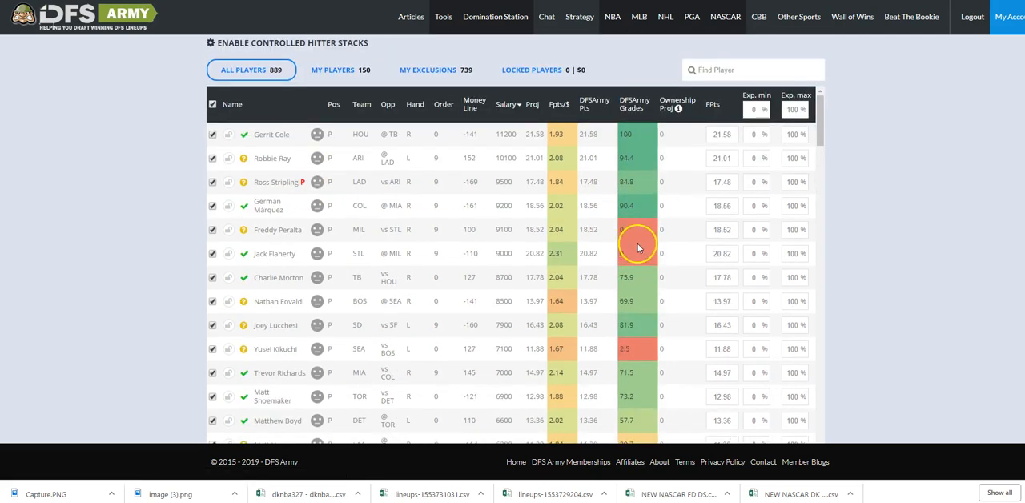
pyautogui.scroll(1, 307, 247)
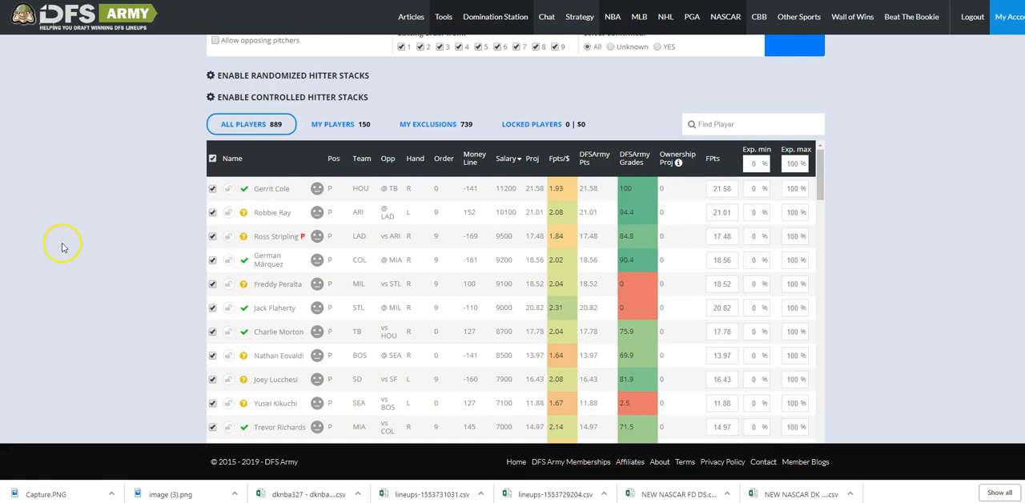
# Filter the player pool to catchers and sort it by DFSArmy Grades in descending order.
pyautogui.scroll(3, 89, 233)
pyautogui.click(250, 151)
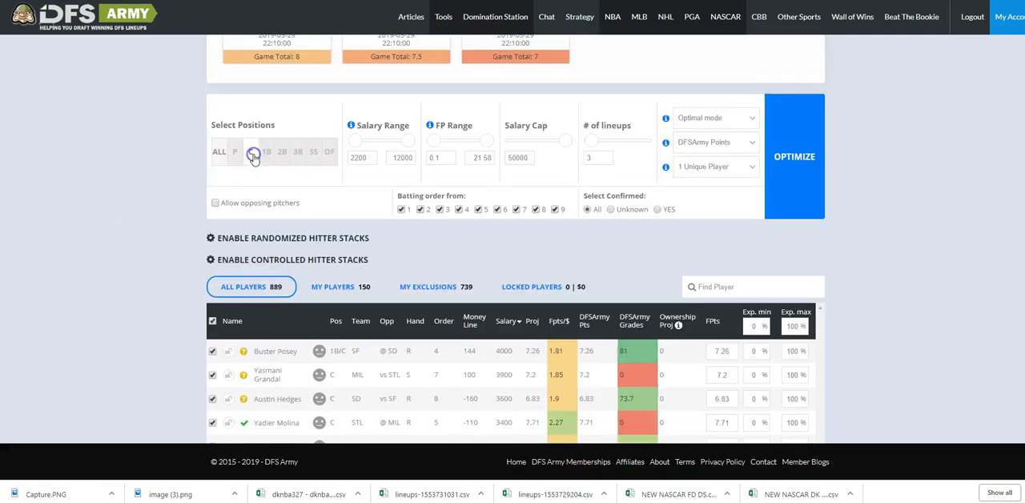
pyautogui.scroll(-2, 404, 233)
pyautogui.click(633, 218)
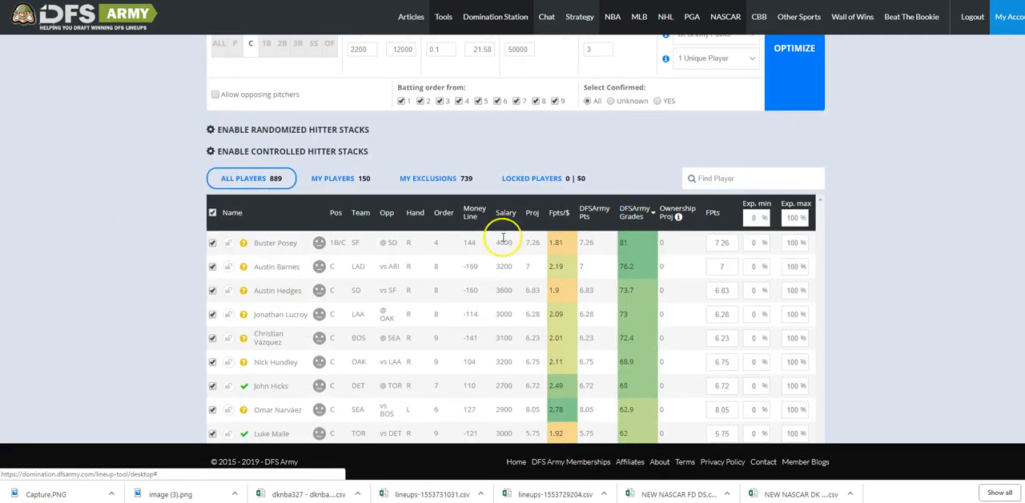
pyautogui.scroll(-2, 480, 216)
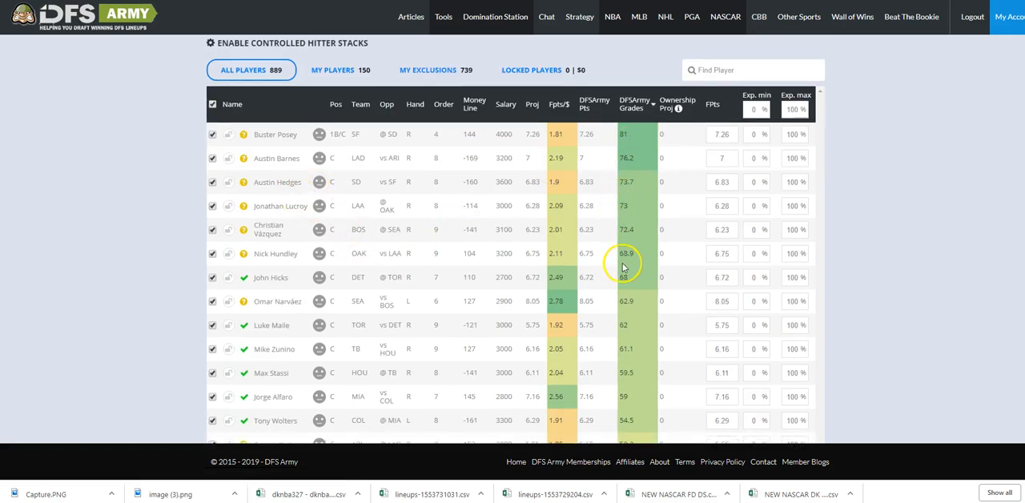
pyautogui.scroll(1, 572, 251)
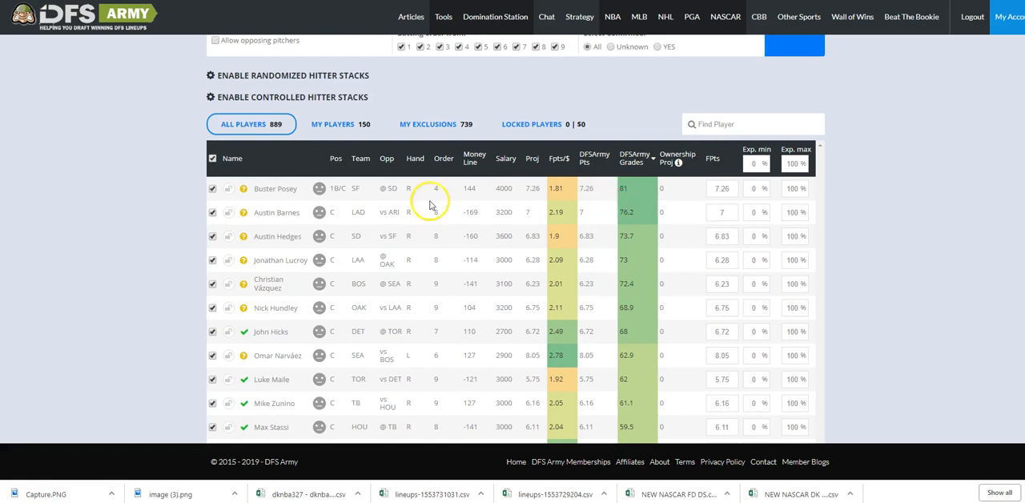
# Filter the player pool to first basemen and second basemen in turn, and review each position's DFSArmy Grades.
pyautogui.scroll(3, 430, 201)
pyautogui.scroll(-1, 365, 207)
pyautogui.click(272, 102)
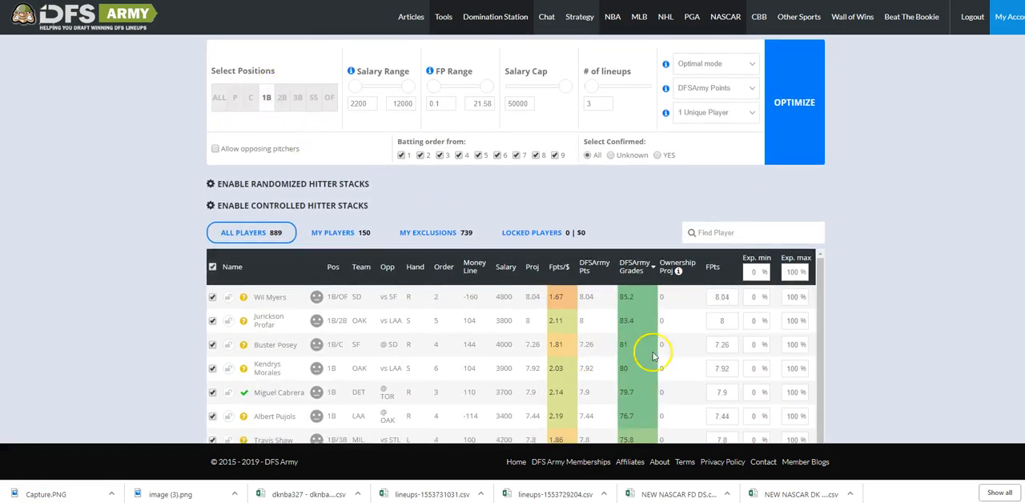
pyautogui.scroll(1, 694, 348)
pyautogui.click(282, 152)
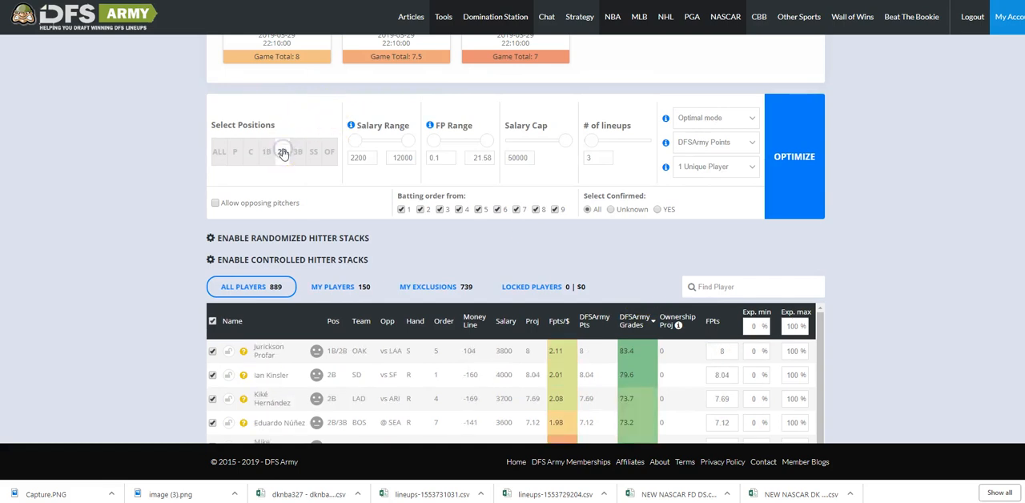
pyautogui.scroll(-2, 441, 237)
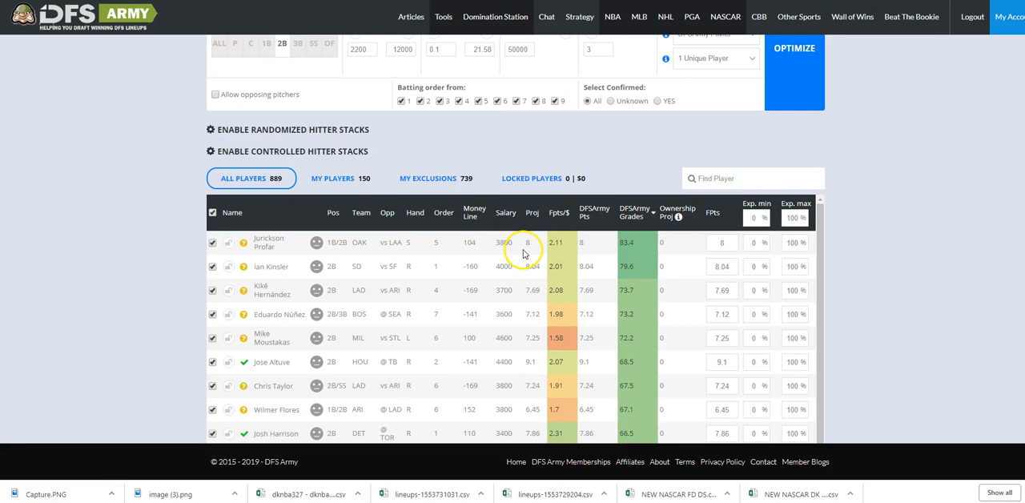
# Filter the player pool to third basemen and review their projections and DFSArmy Grades.
pyautogui.scroll(1, 297, 109)
pyautogui.click(297, 109)
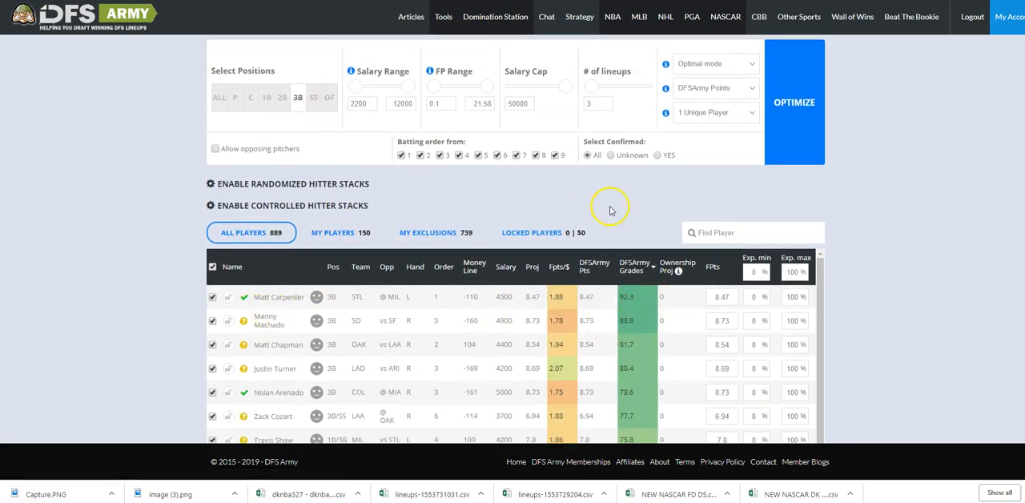
pyautogui.scroll(-2, 614, 206)
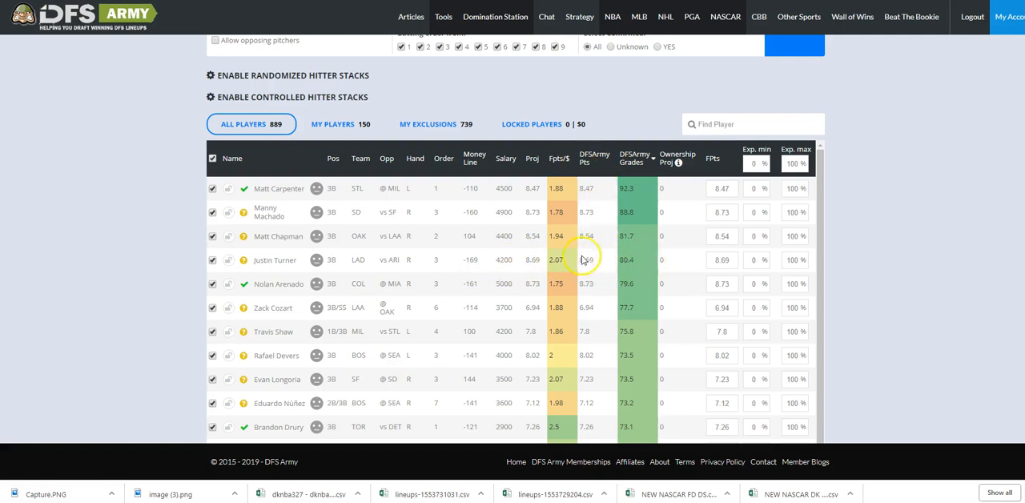
# Check the third basemen's Fpts/$ values and grades, and filter the player pool back to pitchers.
pyautogui.scroll(-1, 568, 303)
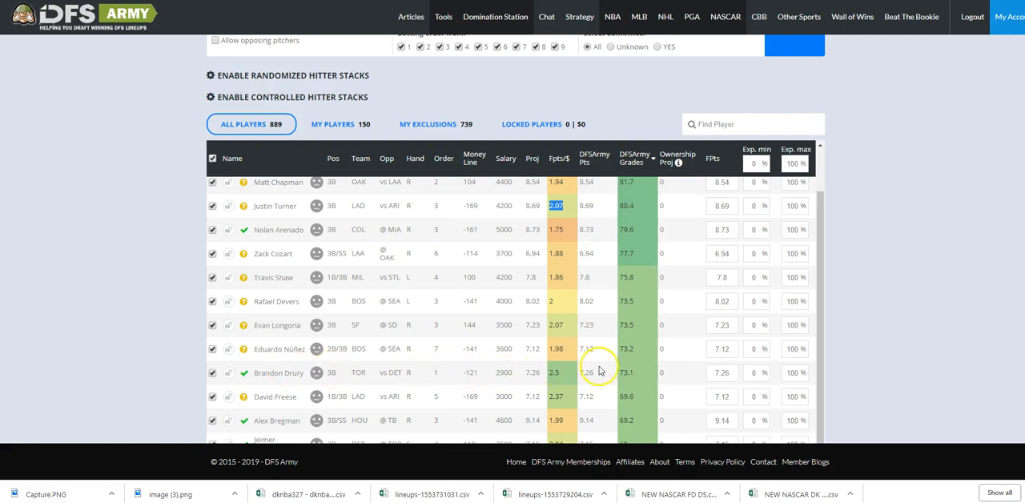
pyautogui.scroll(5, 411, 251)
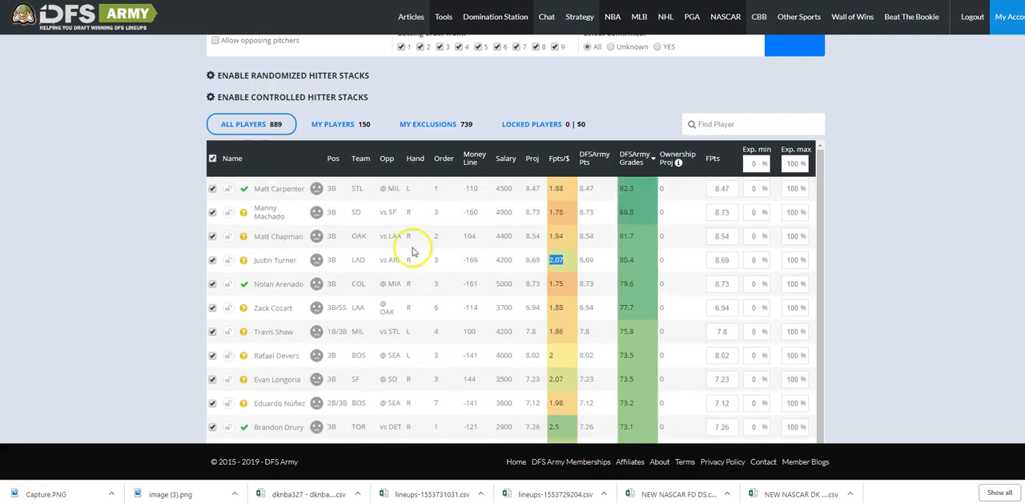
pyautogui.click(240, 97)
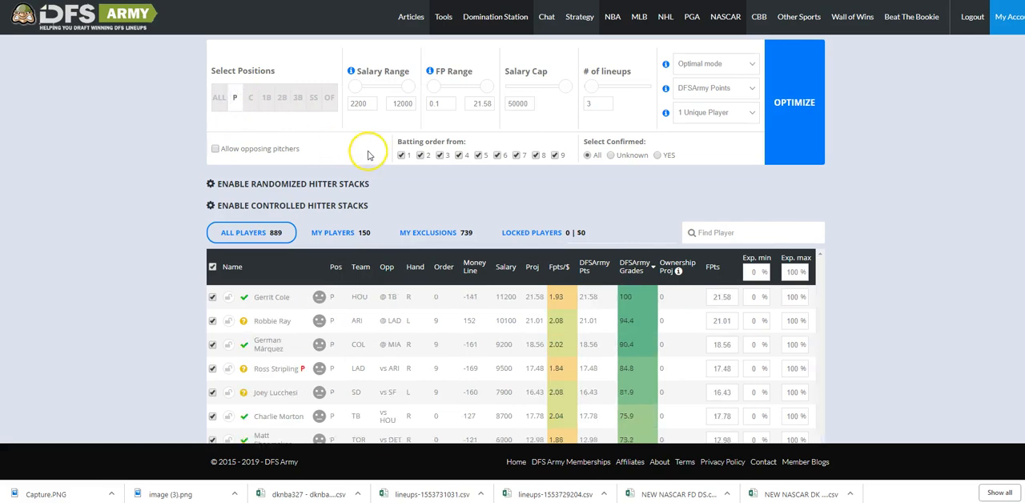
pyautogui.scroll(-2, 354, 168)
# Examine the pitchers, hitters and stacks recommended in the MDell-Fanduel coaches' cheat sheet.
pyautogui.click(638, 2)
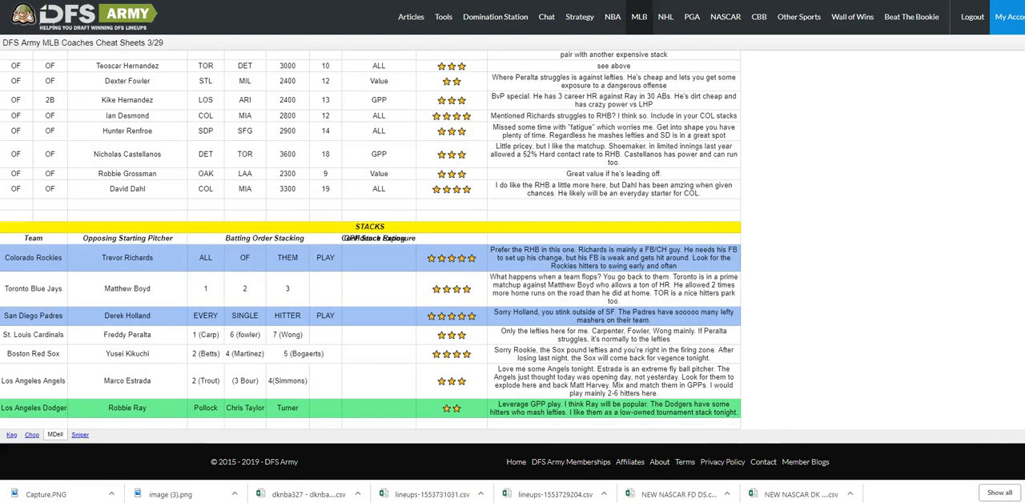
pyautogui.scroll(3, 494, 264)
pyautogui.scroll(-3, 496, 268)
pyautogui.scroll(15, 302, 295)
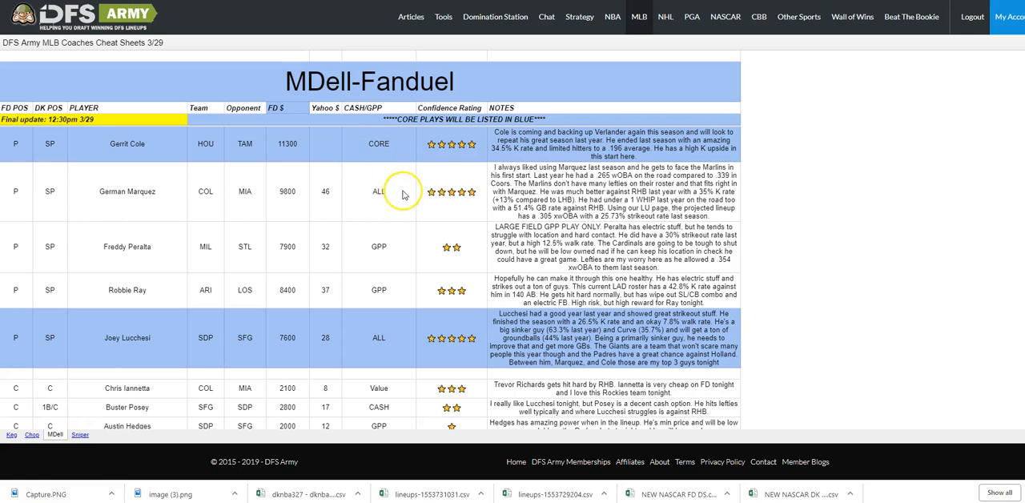
pyautogui.scroll(-2, 400, 197)
pyautogui.scroll(2, 376, 240)
pyautogui.scroll(-2, 343, 272)
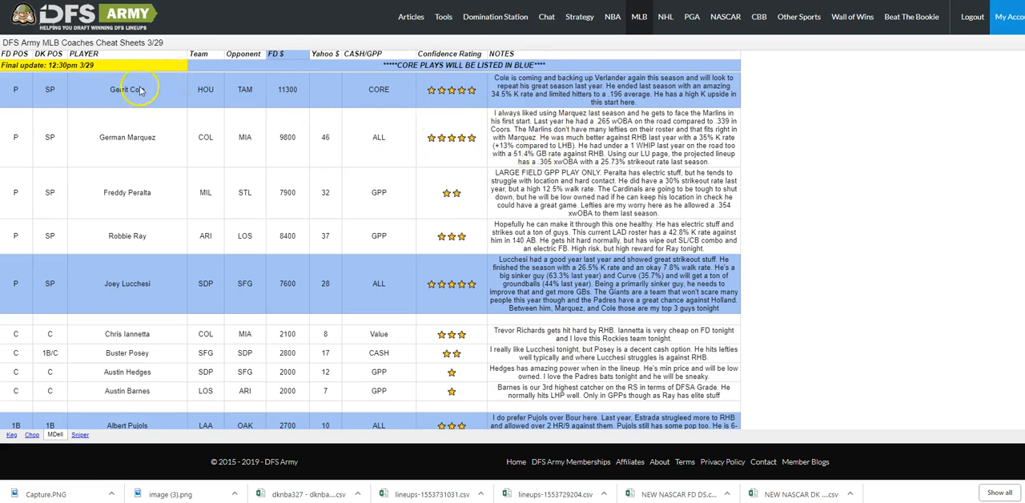
# Review the Choppodong - FanDuel cheat sheet's pitcher notes and open Keg's cheat sheet.
pyautogui.click(32, 435)
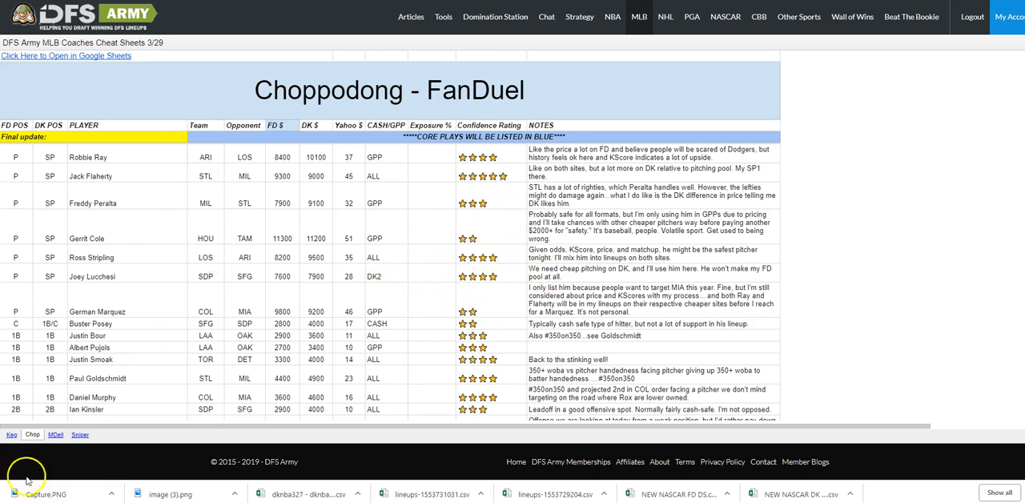
pyautogui.click(11, 433)
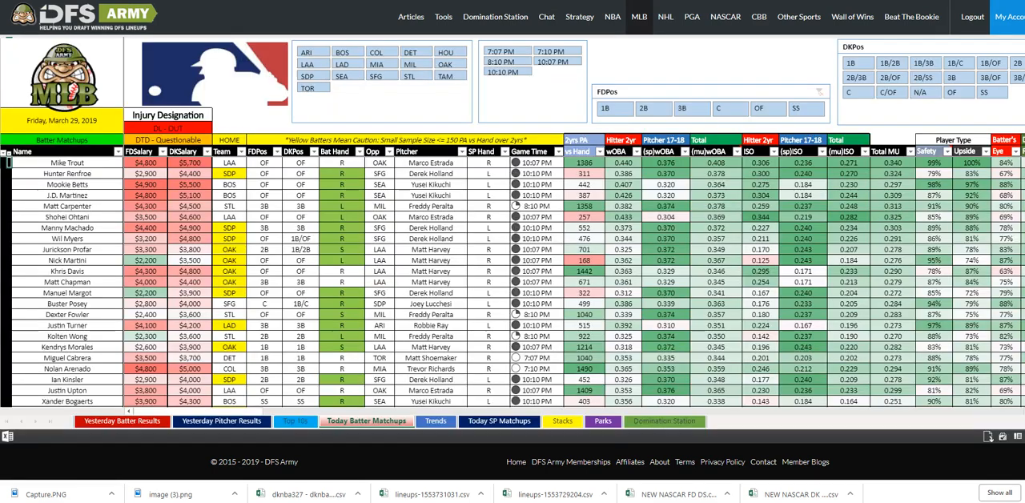
# Open today's starting pitcher matchups and sort them by DFSA Grade.
pyautogui.click(497, 421)
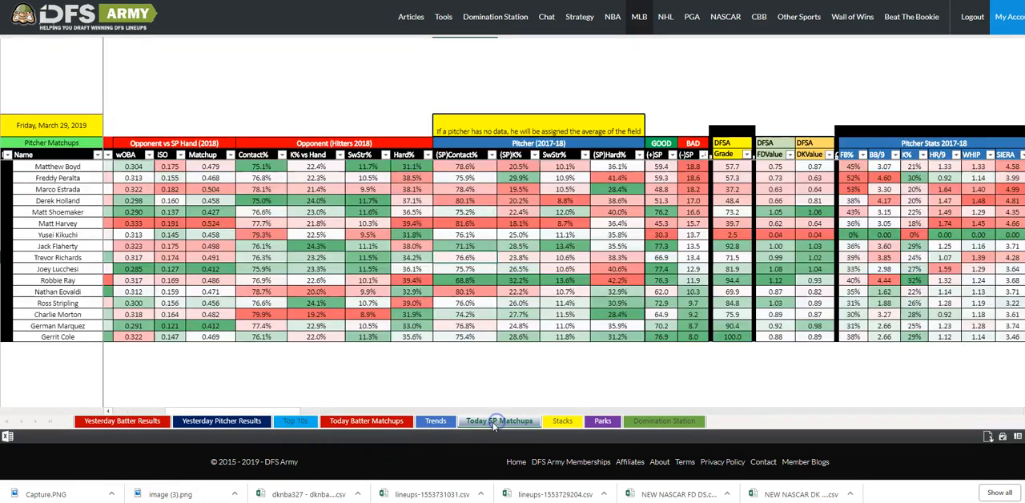
pyautogui.click(746, 155)
pyautogui.click(762, 181)
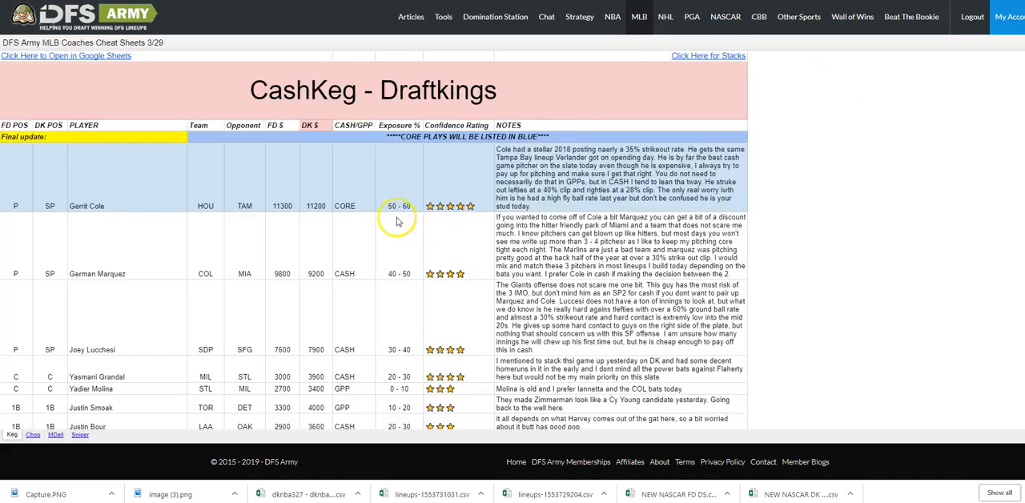
# Examine the CashKeg - Draftkings cheat sheet's plays by position, exposures and recommended team stacks.
pyautogui.scroll(-8, 398, 222)
pyautogui.scroll(4, 400, 234)
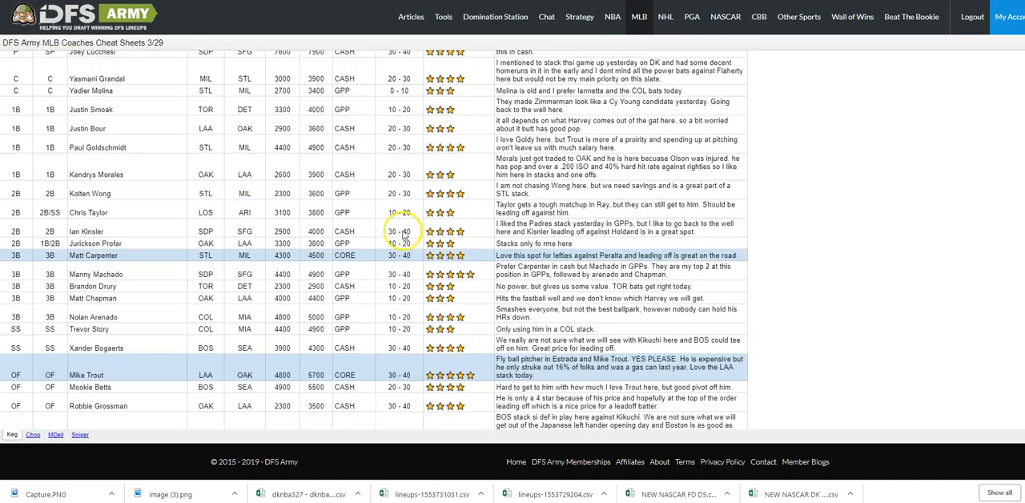
pyautogui.scroll(5, 404, 234)
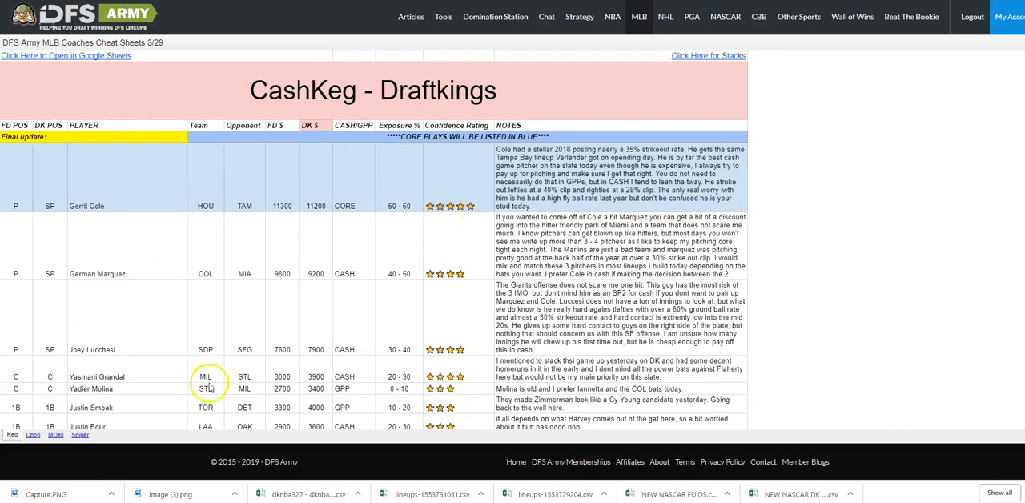
pyautogui.scroll(-4, 210, 376)
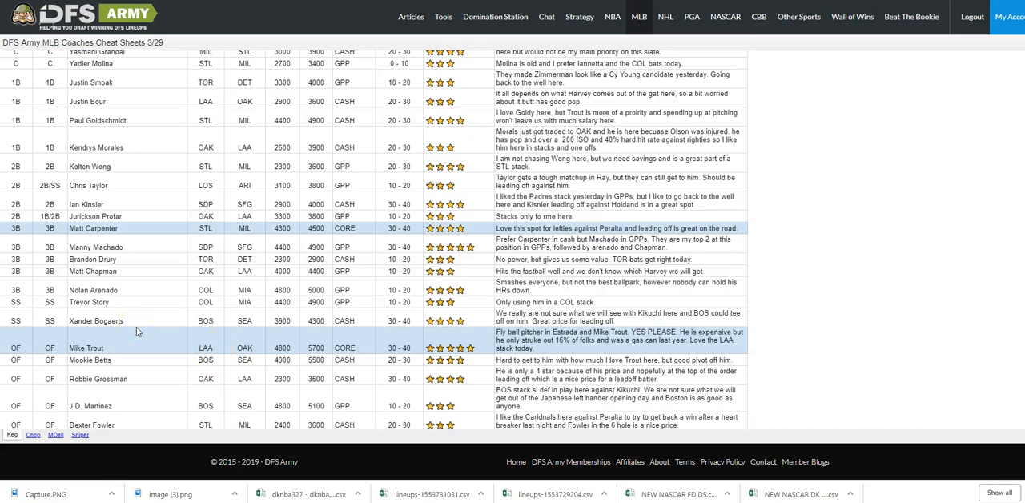
pyautogui.scroll(-3, 384, 258)
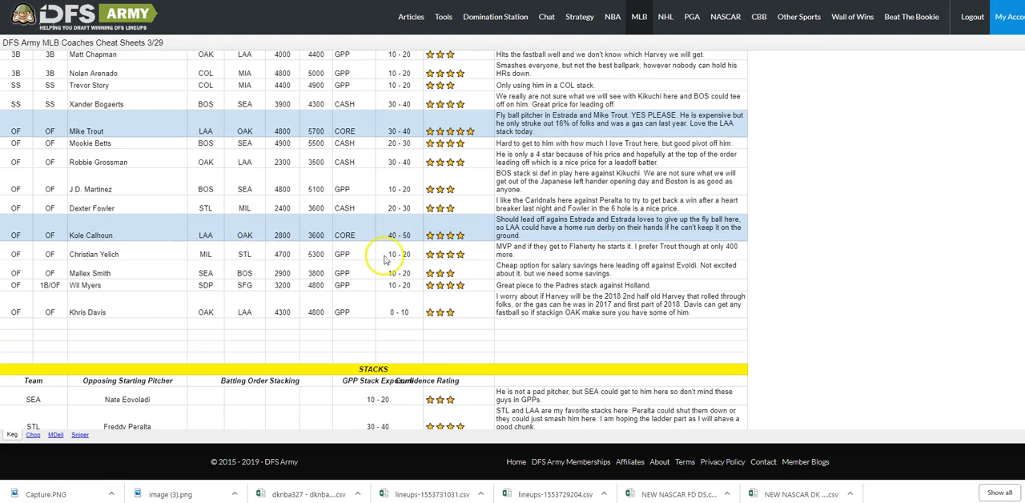
pyautogui.scroll(-1, 280, 320)
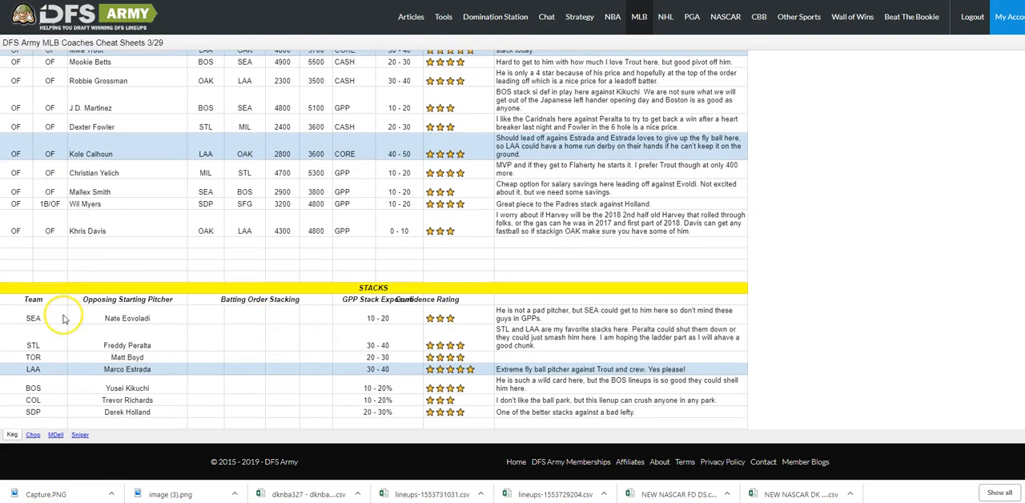
# Return to the lineup optimizer, look at the controlled hitter stack rules and enable randomized hitter stacks instead.
pyautogui.click(592, 0)
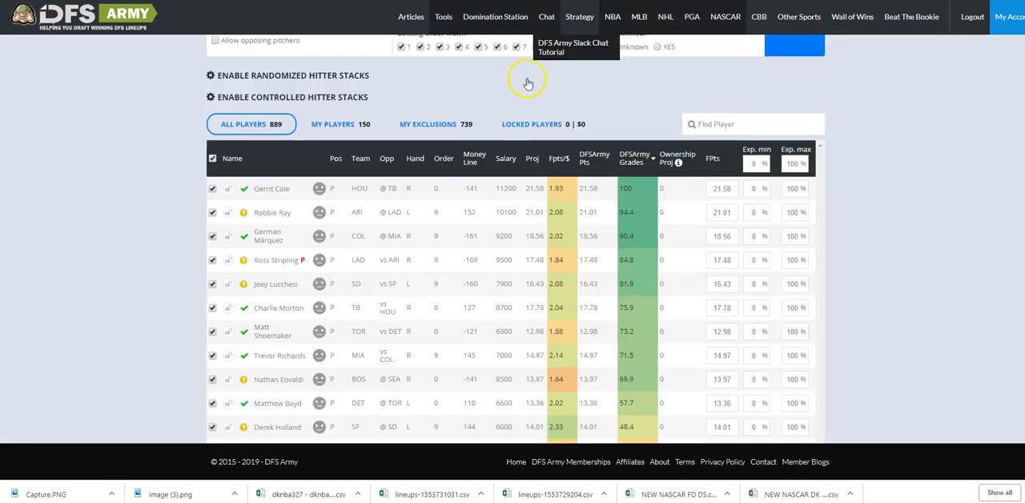
pyautogui.scroll(2, 838, 169)
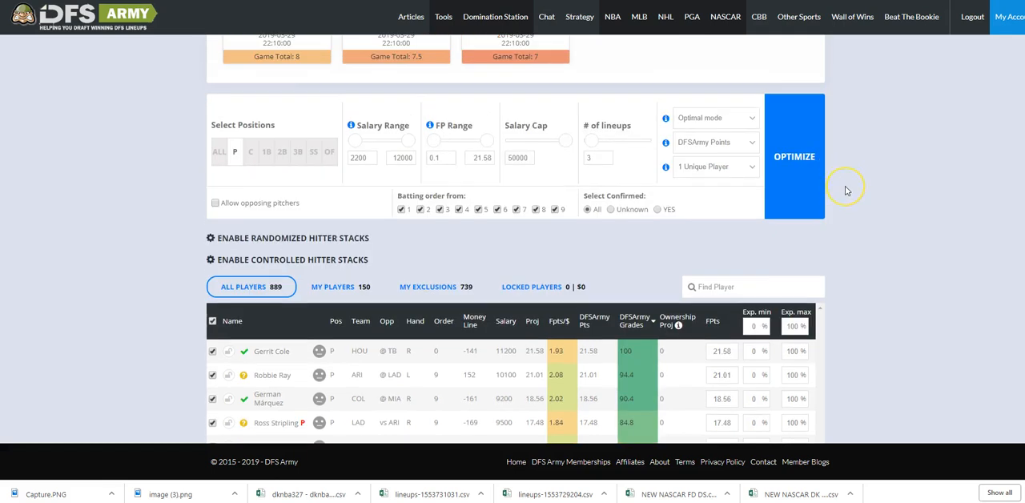
pyautogui.scroll(1, 847, 191)
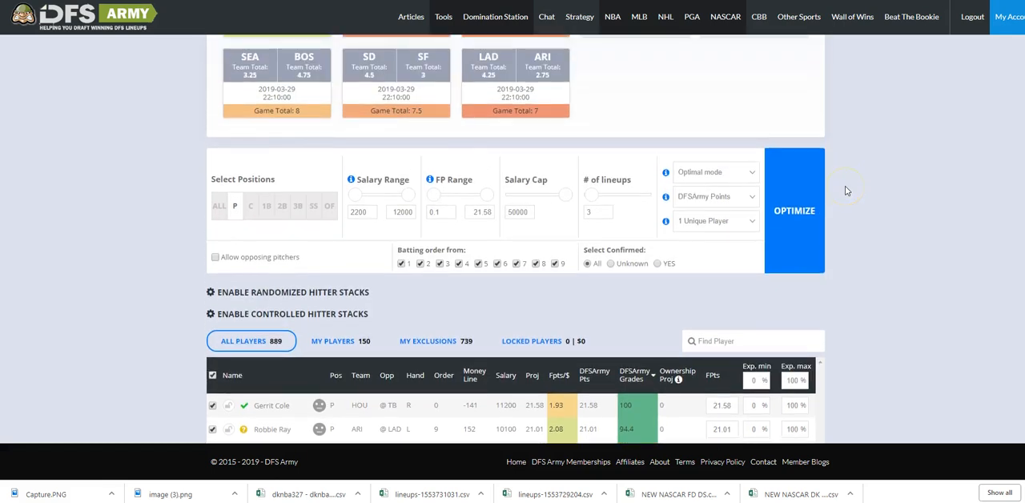
pyautogui.click(266, 316)
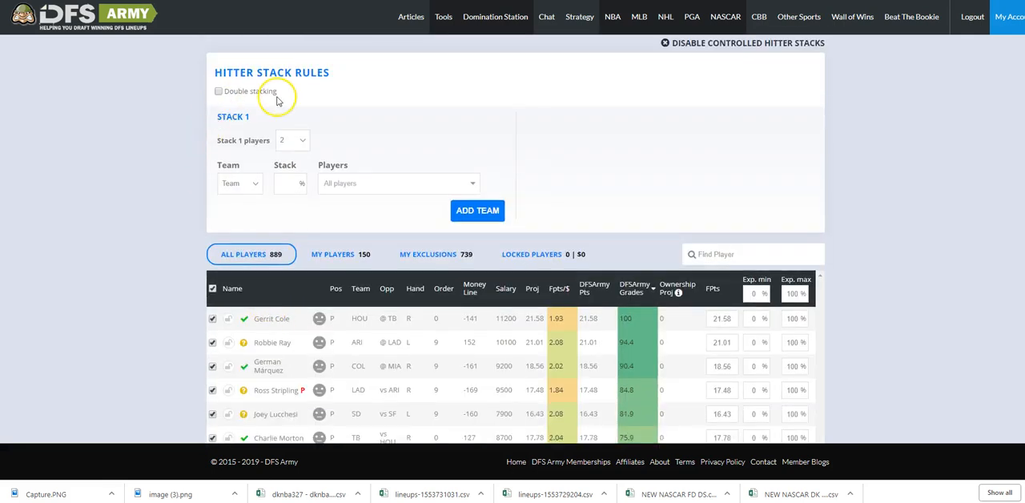
pyautogui.scroll(2, 277, 100)
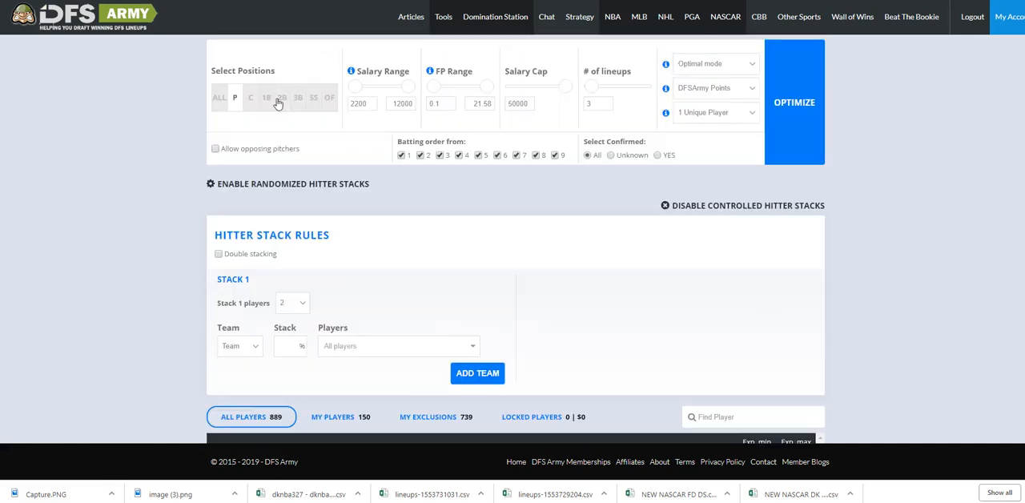
pyautogui.click(257, 194)
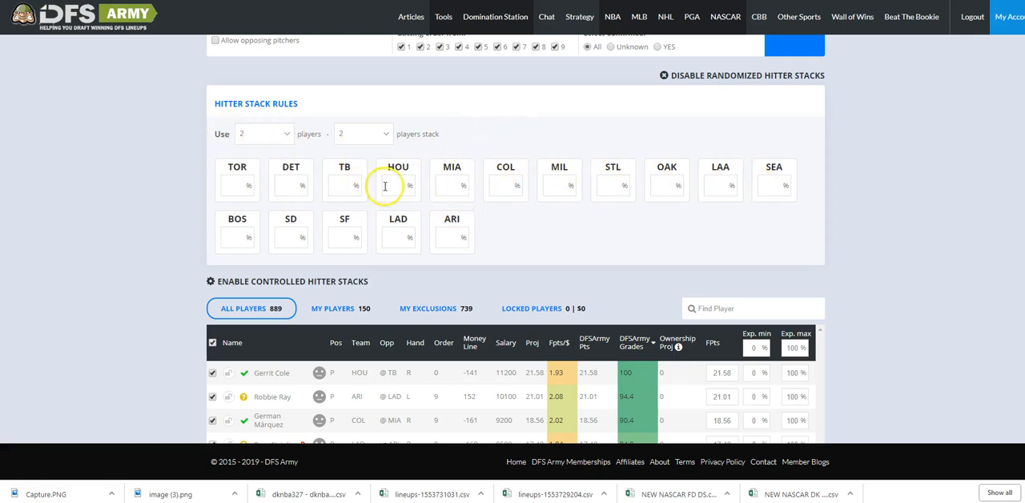
# Set the randomized hitter stack rule to a 4-player and 3-player stack combination.
pyautogui.click(292, 136)
pyautogui.click(272, 166)
pyautogui.click(364, 134)
pyautogui.click(355, 167)
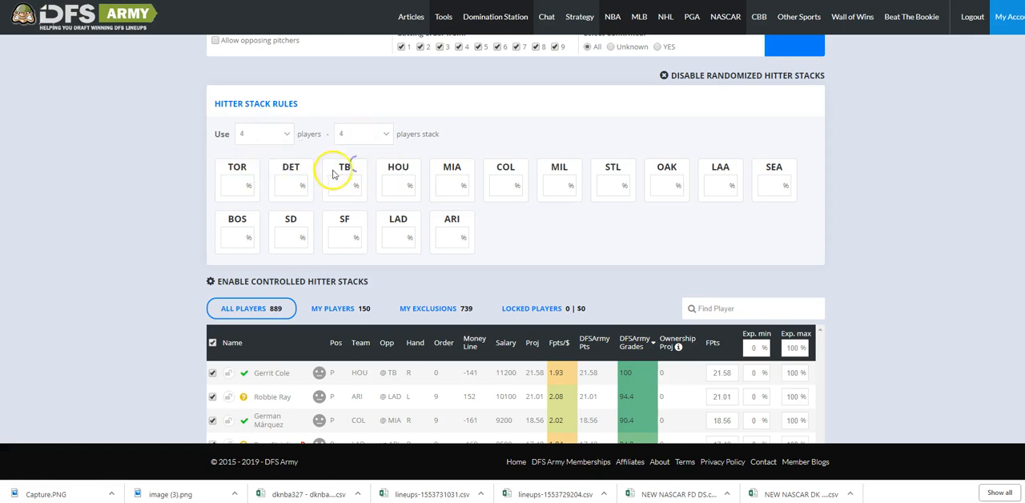
pyautogui.click(385, 134)
pyautogui.click(364, 155)
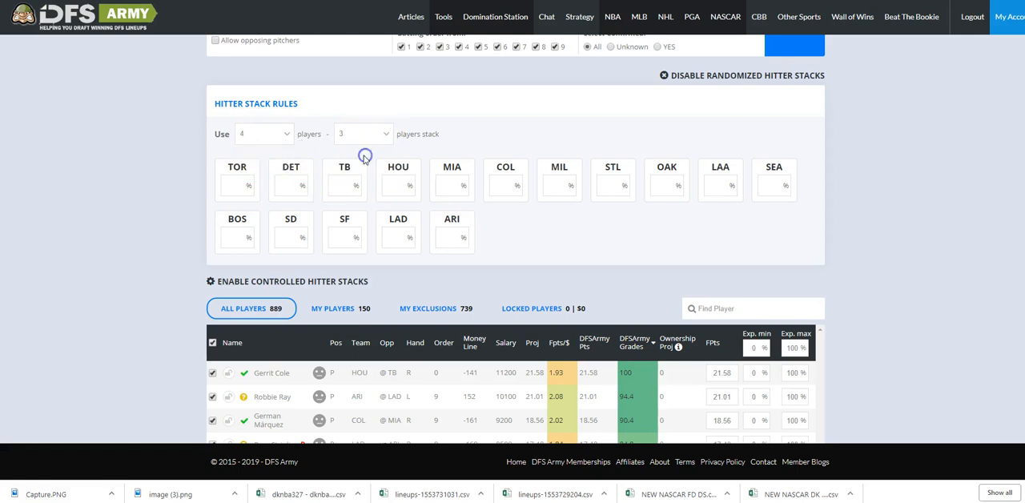
pyautogui.scroll(1, 321, 177)
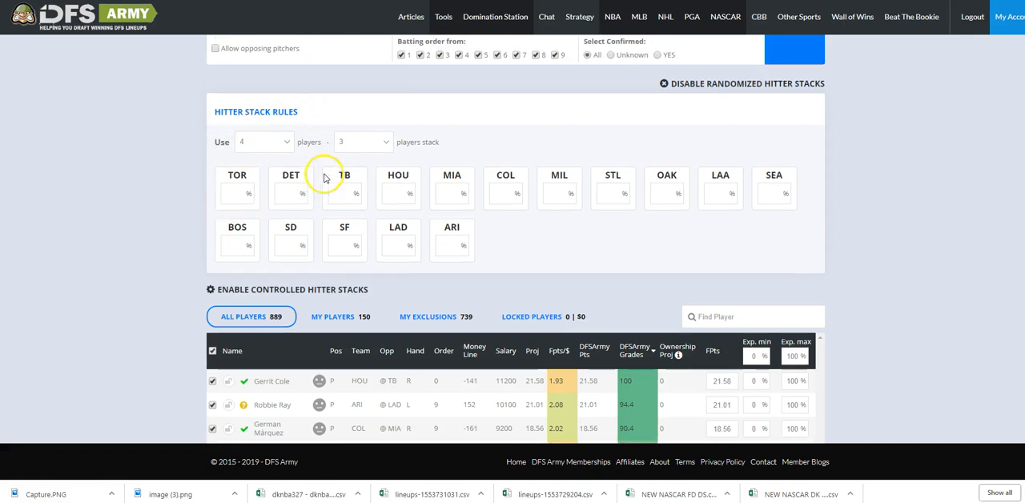
pyautogui.scroll(-2, 277, 216)
pyautogui.scroll(1, 304, 184)
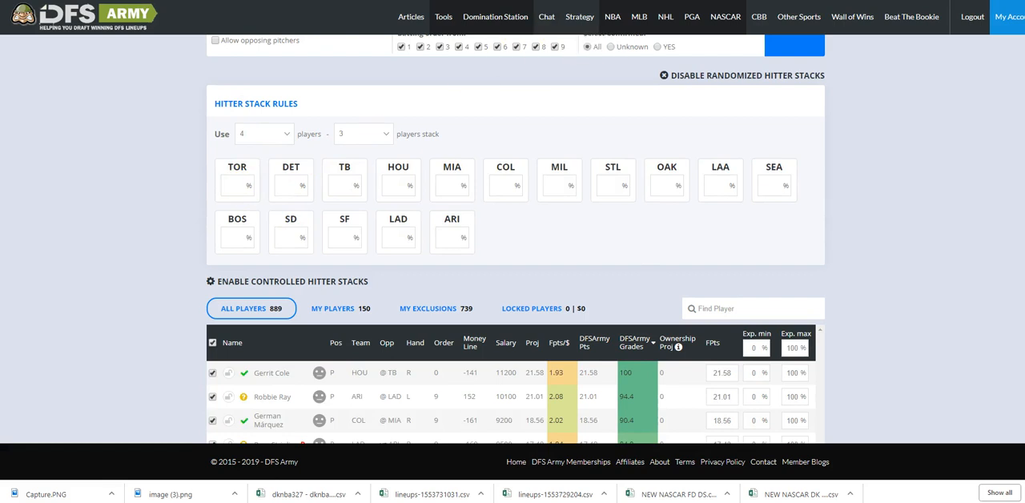
# Set the hitter stack percentages for LAA, STL and SD to 40% each.
pyautogui.hotkey('ctrl', 'Tab')
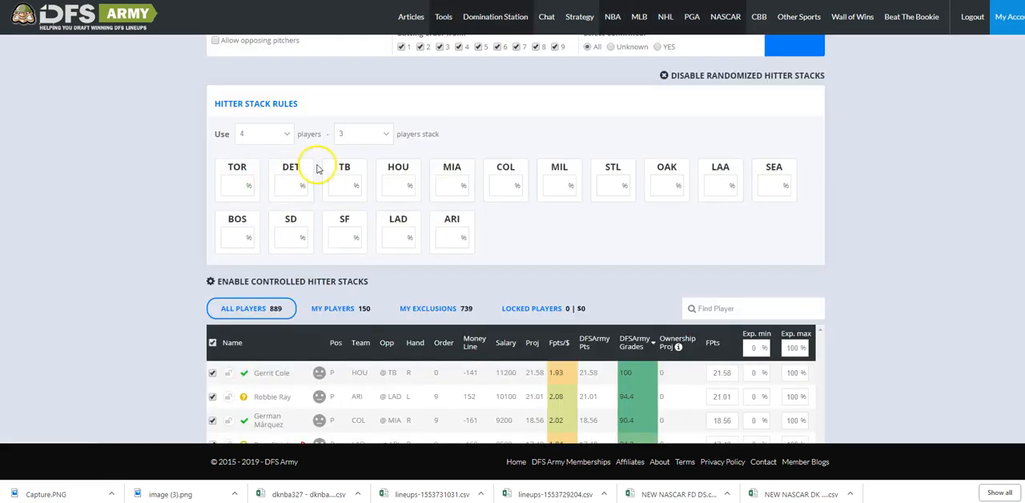
pyautogui.click(707, 184)
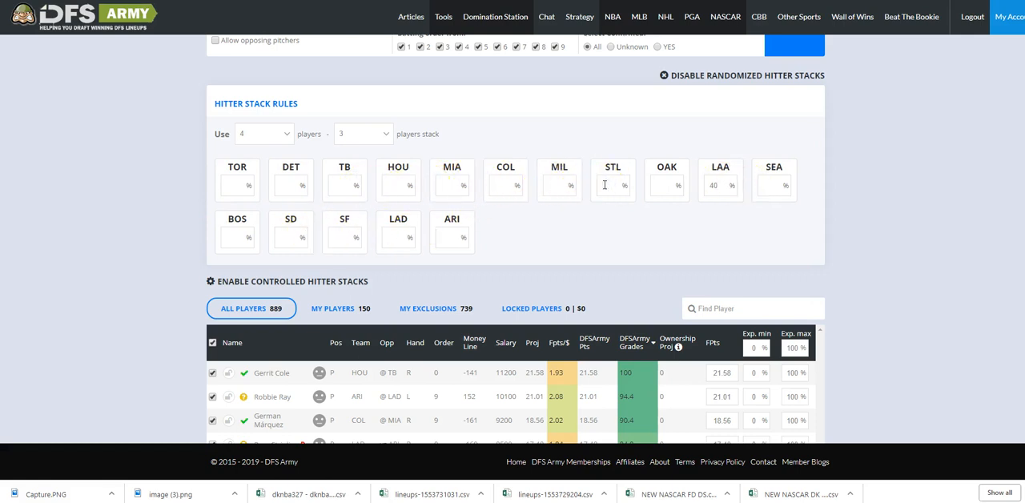
pyautogui.click(293, 233)
# Consult Keg's recommended stacks and set the stack percentages of COL, BOS and TOR to 20%, SD to 30% and LAA to 35%.
pyautogui.hotkey('ctrl', 'Tab')
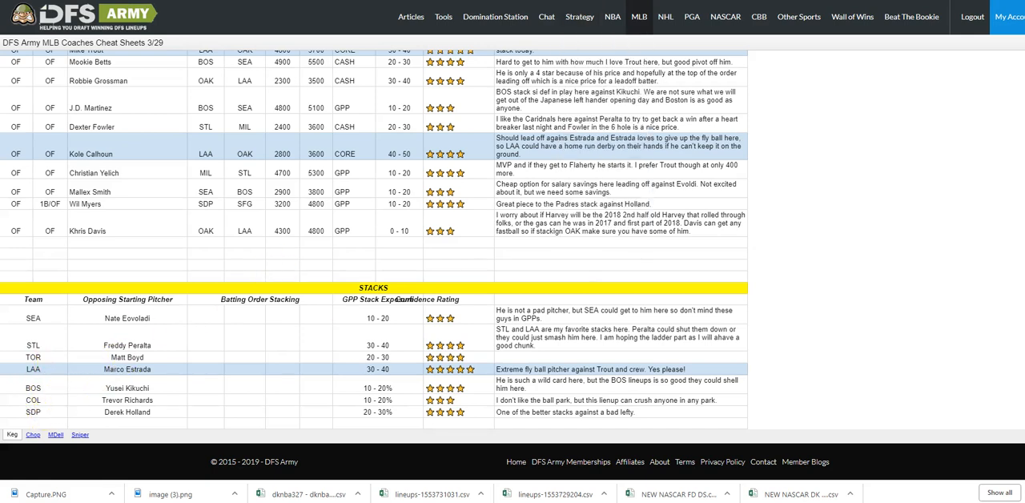
pyautogui.click(496, 1)
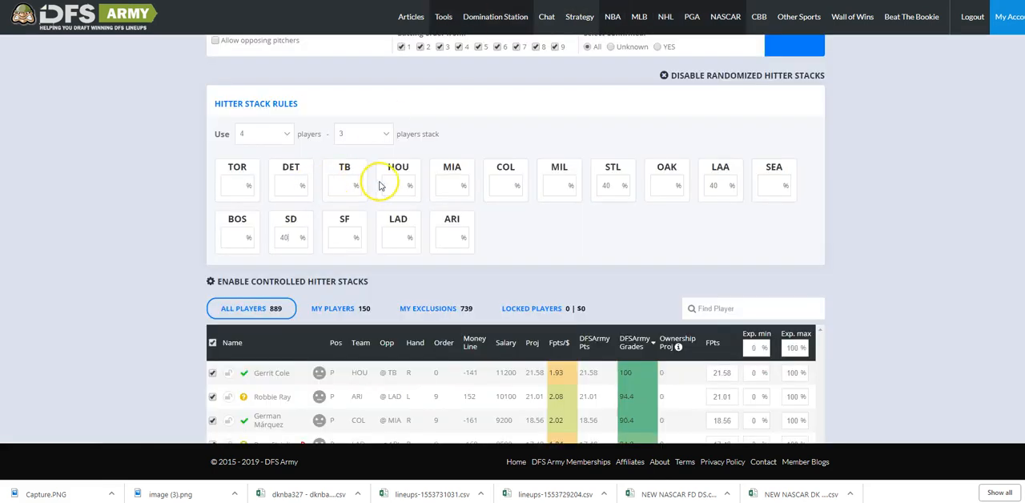
pyautogui.click(502, 185)
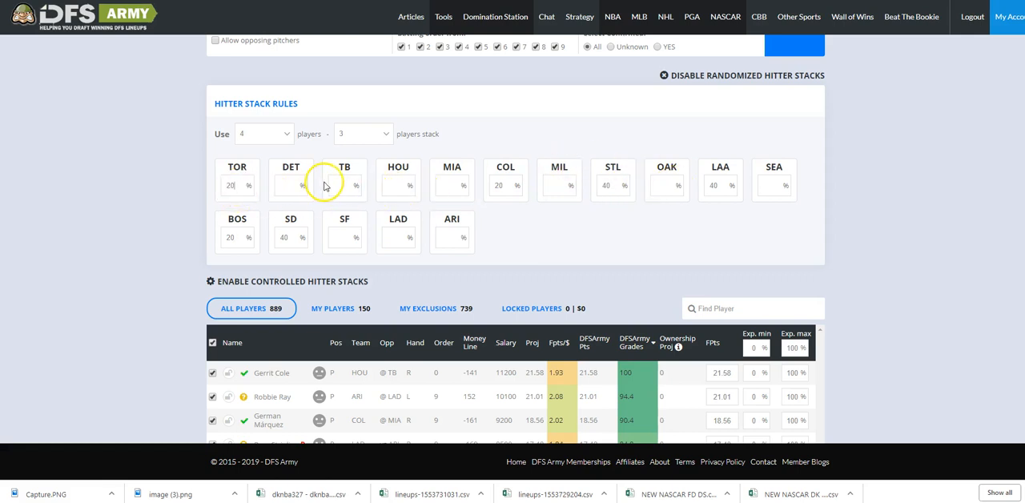
pyautogui.click(288, 237)
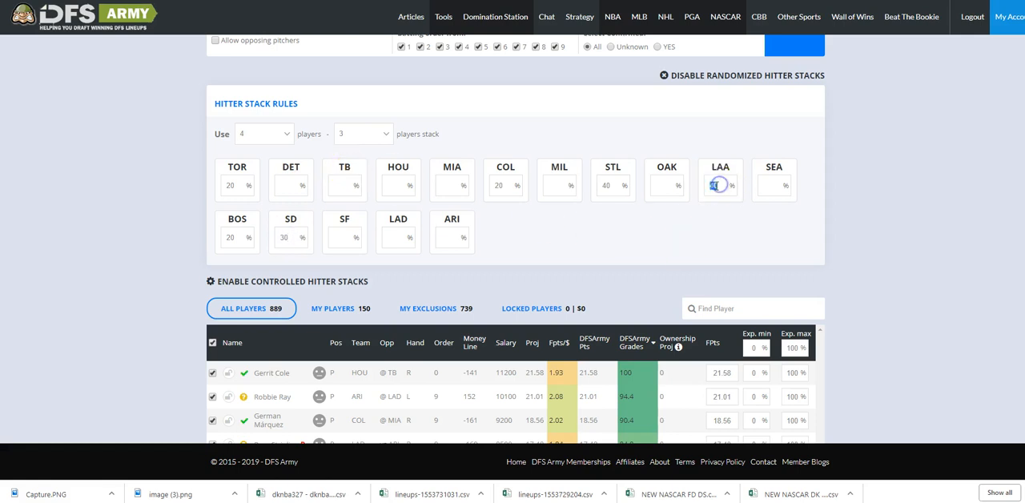
pyautogui.click(691, 208)
# Review the optimizer's slate settings and set the maximum exposure for all listed pitchers to 99%.
pyautogui.scroll(2, 613, 210)
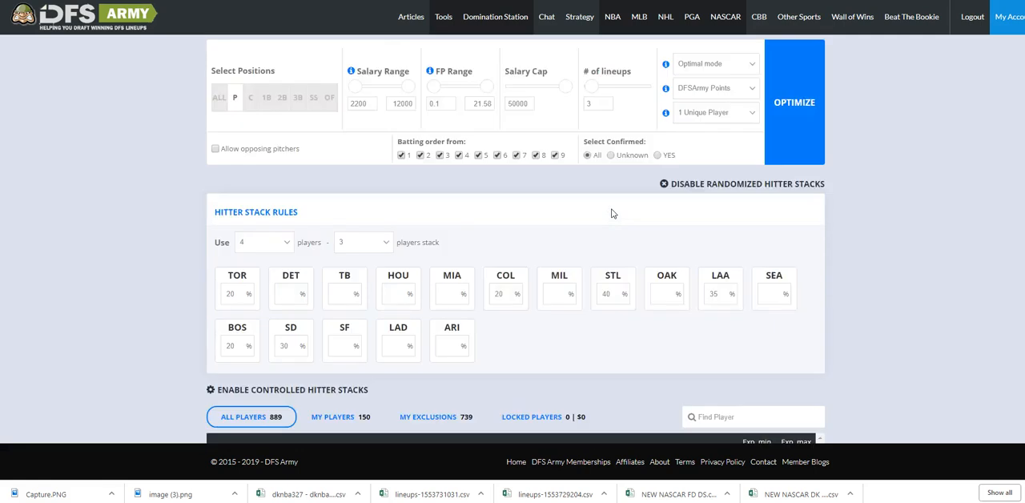
pyautogui.scroll(7, 619, 221)
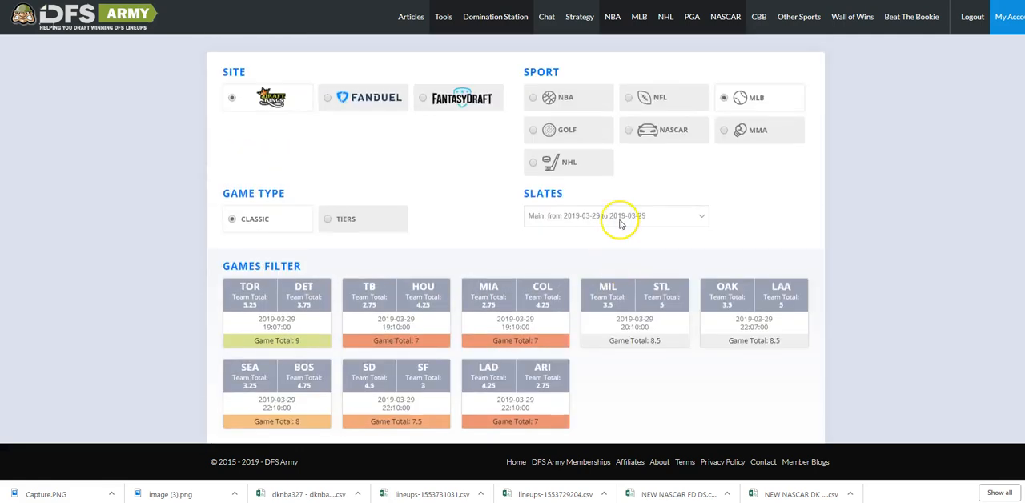
pyautogui.scroll(-10, 553, 233)
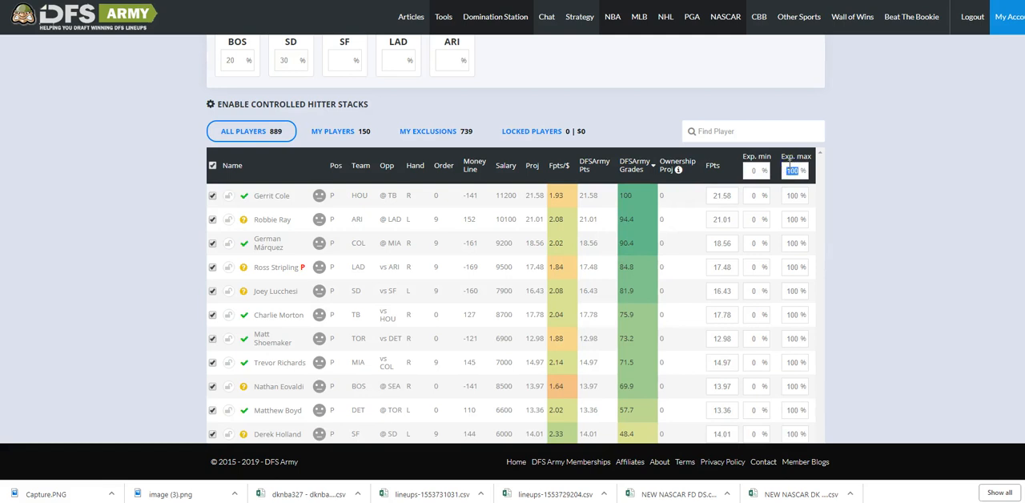
pyautogui.click(911, 127)
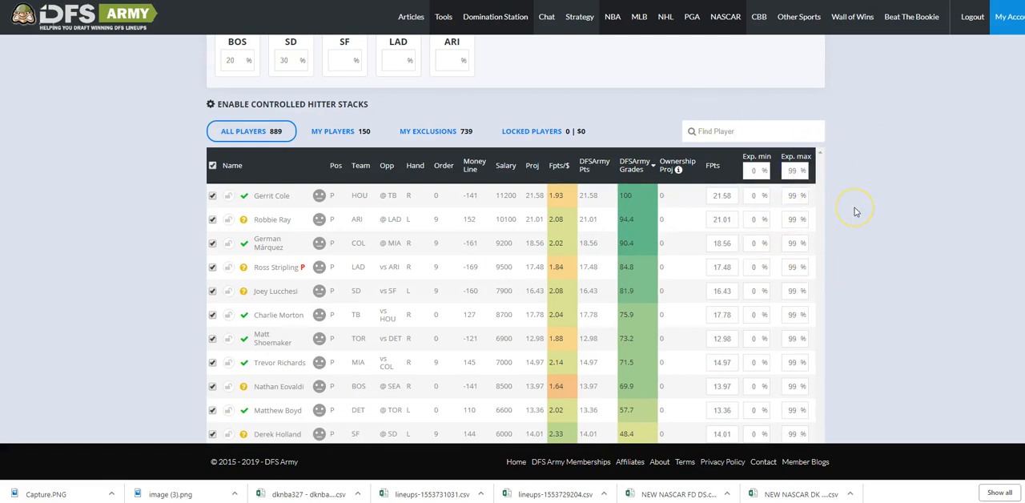
# Set the optimizer to build 25 lineups with 3 unique players each and run the optimization.
pyautogui.scroll(4, 853, 281)
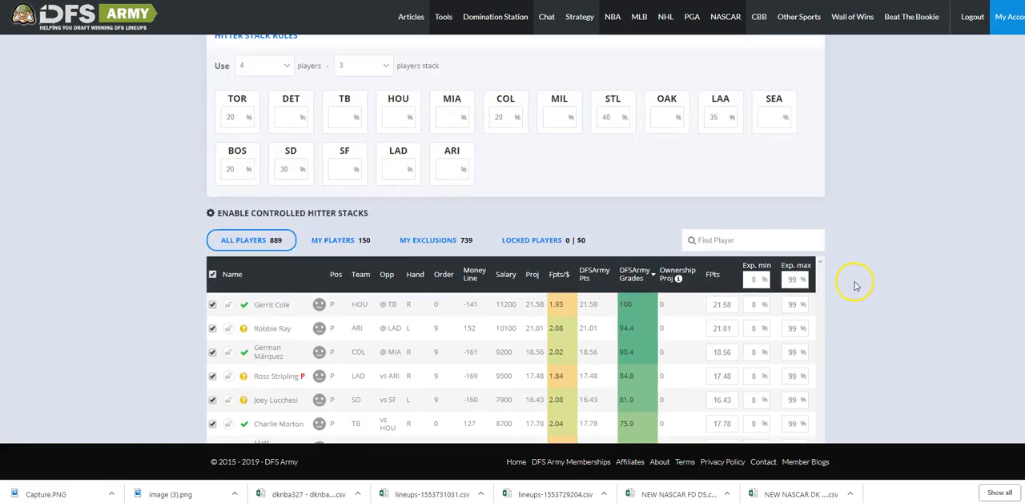
pyautogui.doubleClick(603, 93)
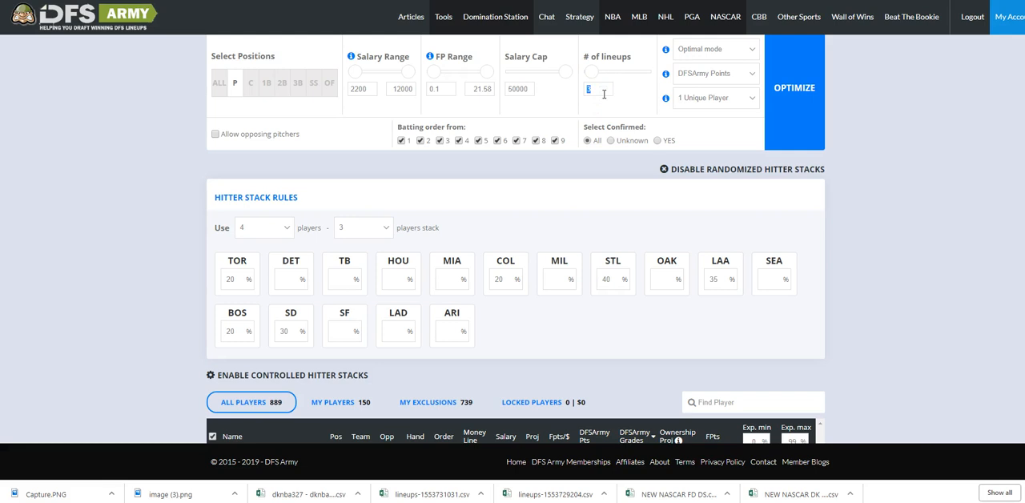
pyautogui.write('25')
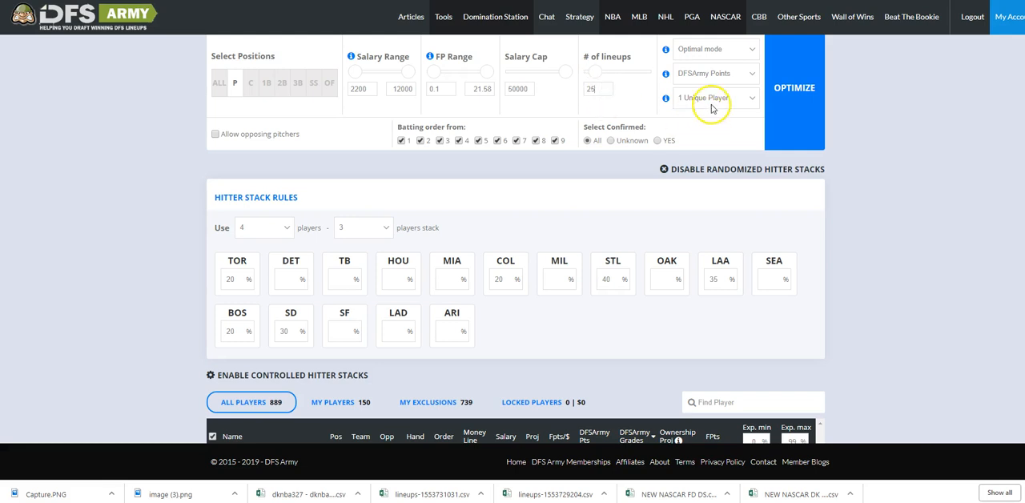
pyautogui.click(710, 99)
pyautogui.click(704, 133)
pyautogui.click(800, 112)
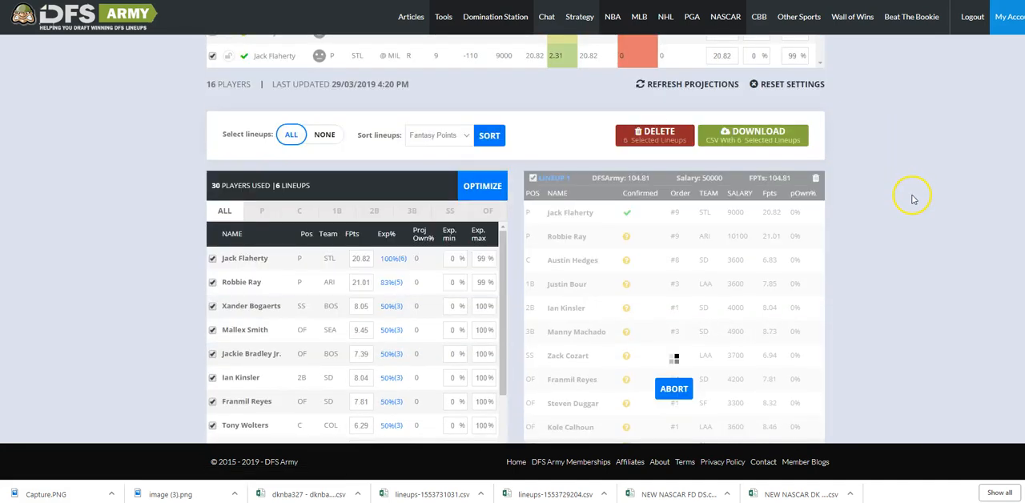
# Review the player exposures and the team stacks used in the first six generated lineups against the hitter stack rules.
pyautogui.scroll(-3, 457, 206)
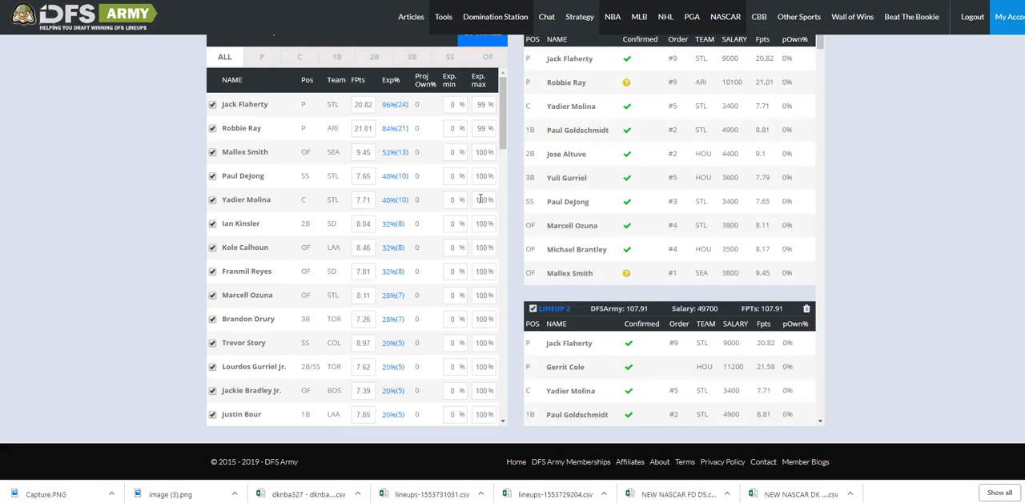
pyautogui.scroll(5, 848, 212)
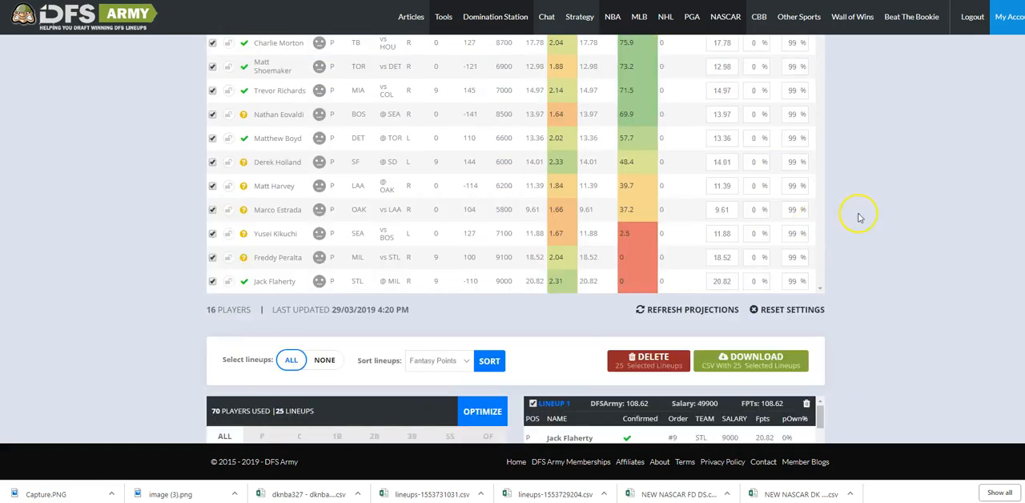
pyautogui.scroll(6, 858, 216)
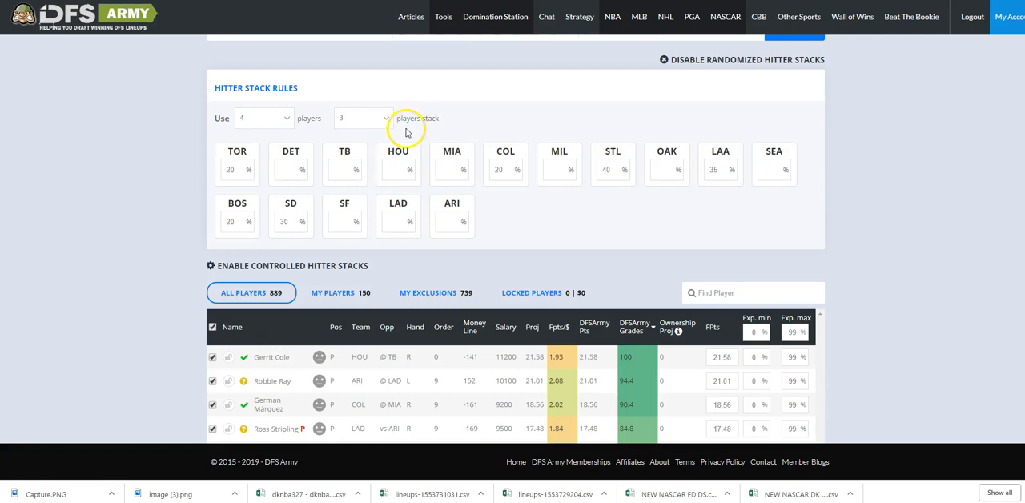
pyautogui.scroll(-12, 789, 153)
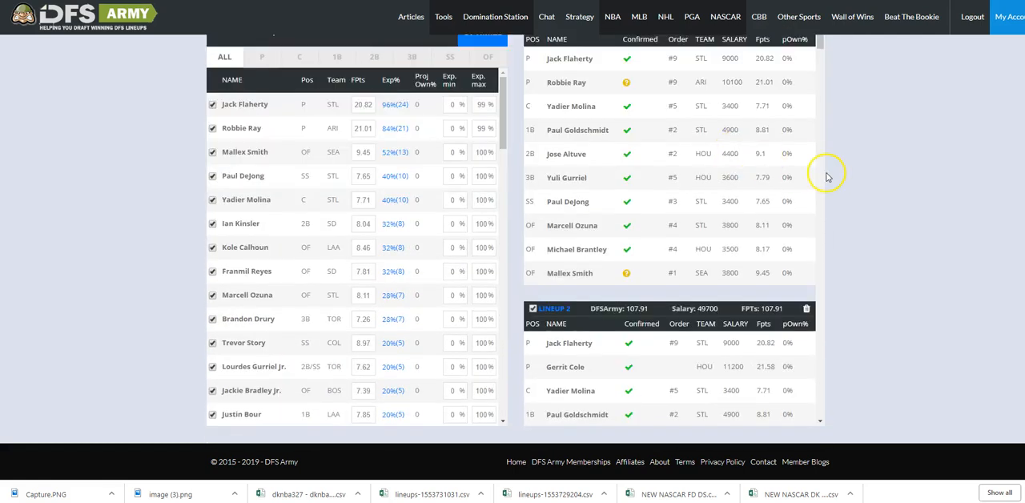
pyautogui.scroll(1, 827, 180)
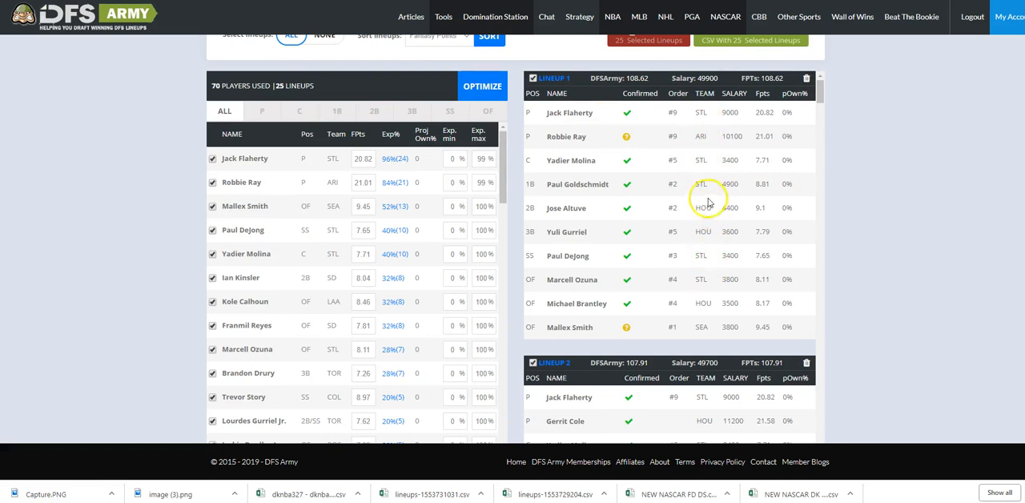
pyautogui.scroll(-3, 710, 291)
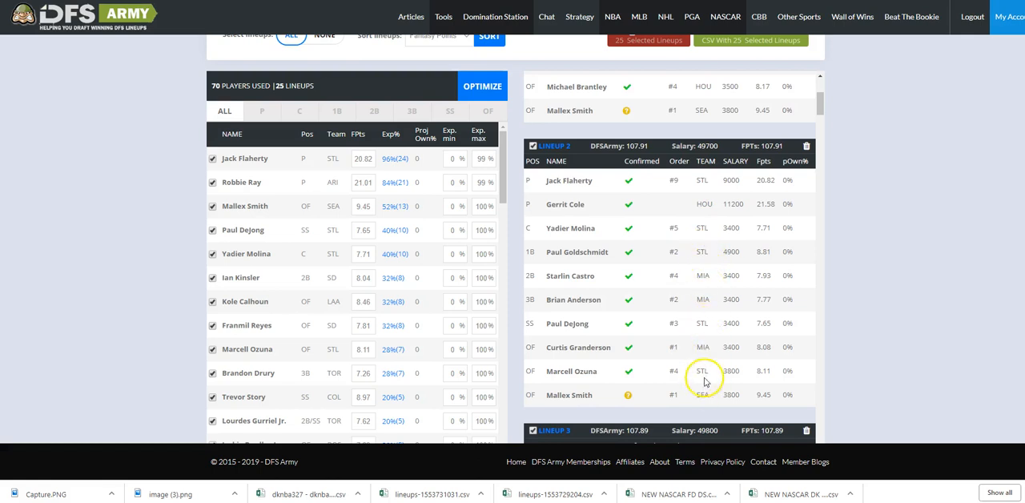
pyautogui.scroll(-4, 713, 293)
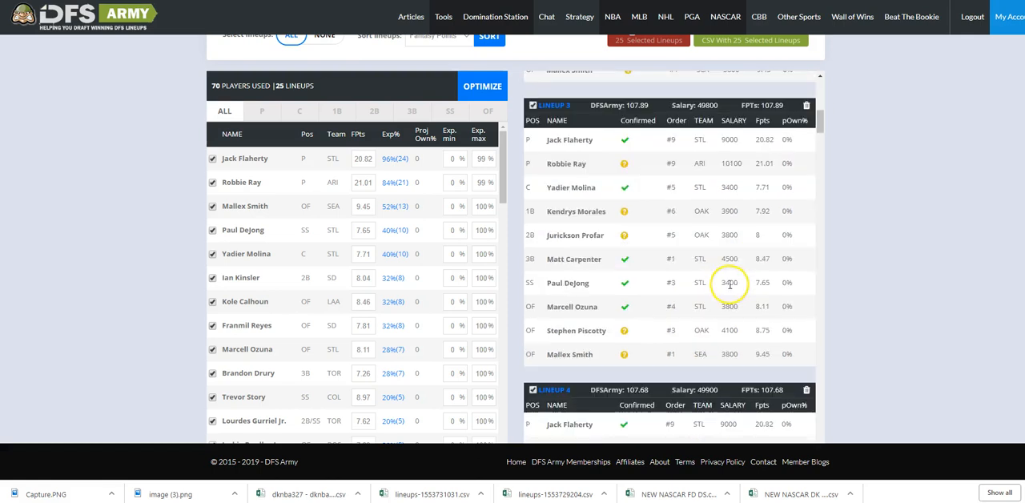
pyautogui.scroll(-2, 728, 274)
pyautogui.scroll(15, 946, 239)
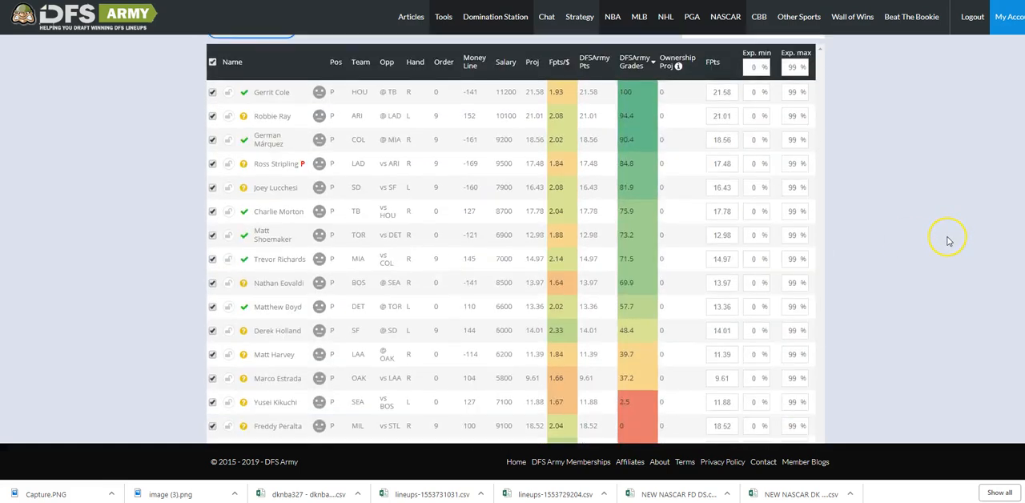
pyautogui.scroll(-15, 948, 240)
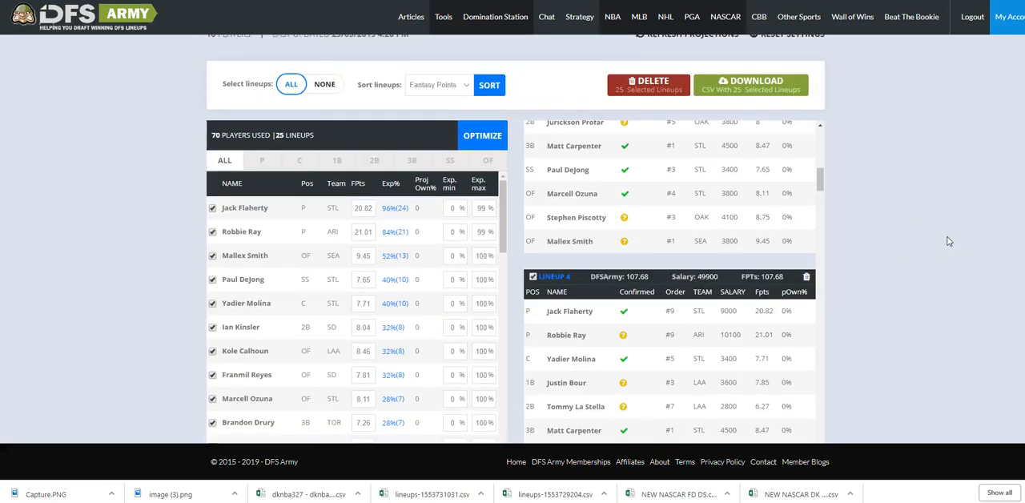
pyautogui.scroll(-1, 853, 283)
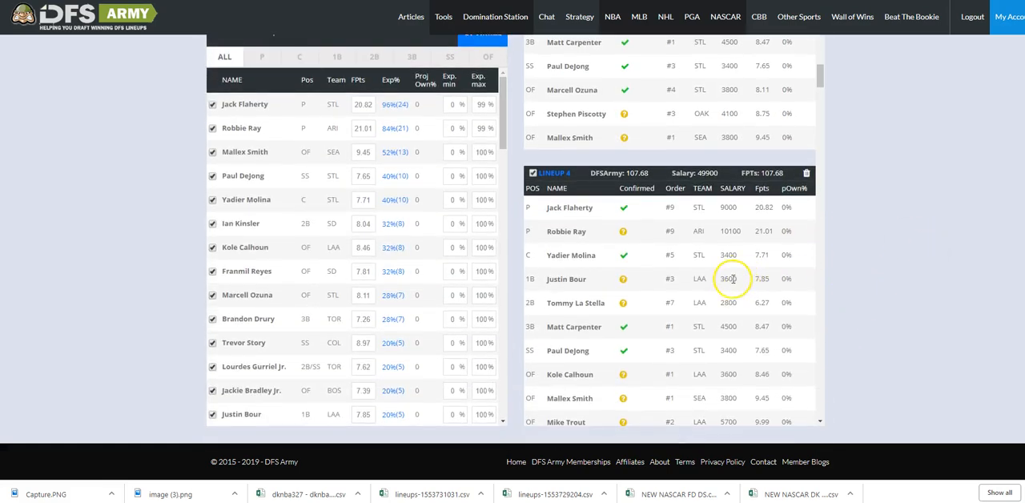
pyautogui.scroll(-1, 727, 278)
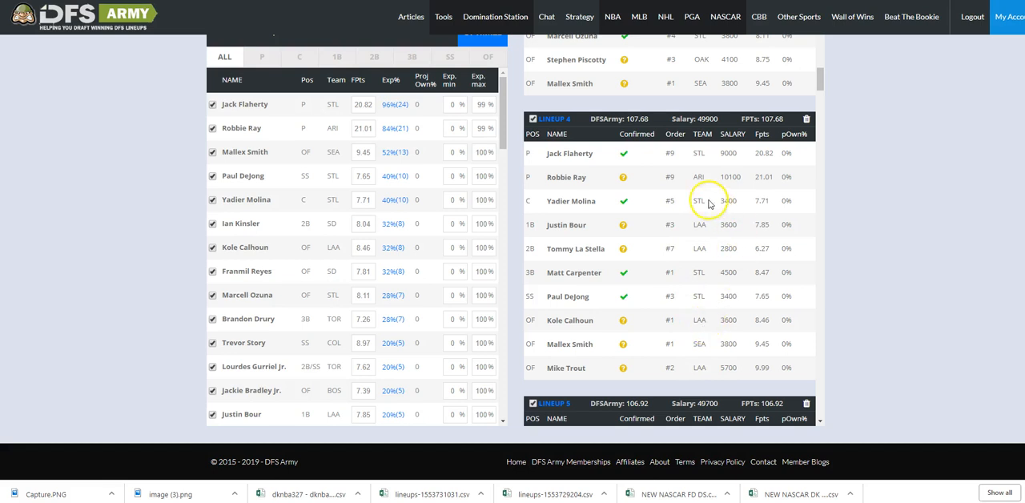
pyautogui.scroll(-3, 720, 336)
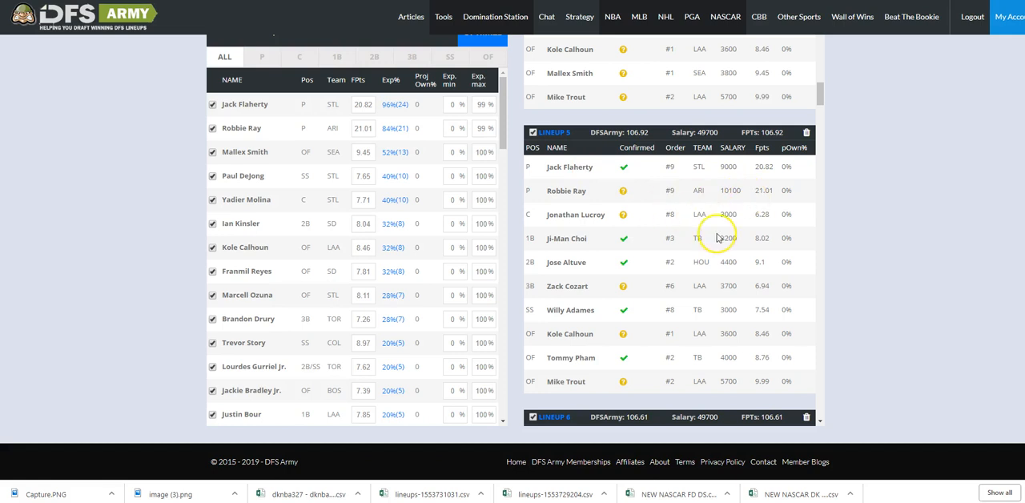
pyautogui.scroll(-2, 715, 240)
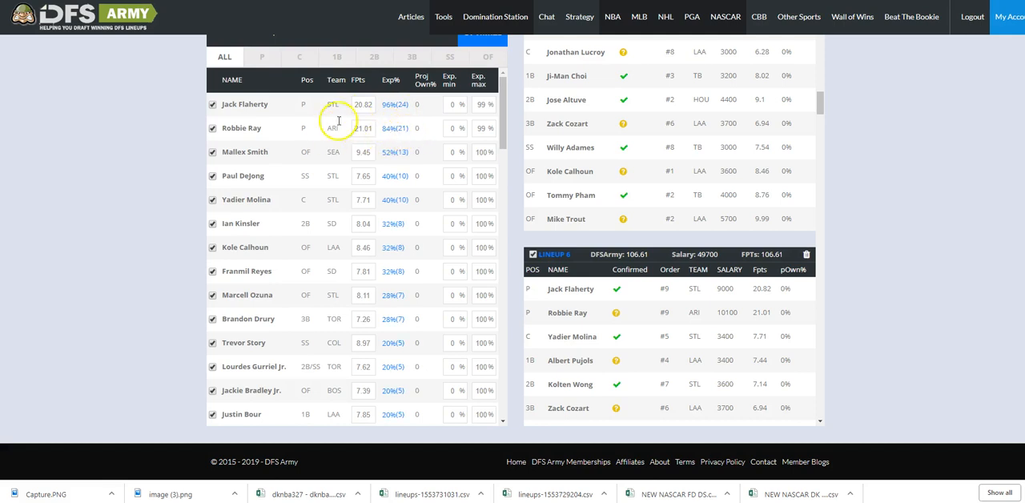
# Find Jack Flaherty in the player pool by searching "fla" and set his maximum exposure to 40%.
pyautogui.scroll(10, 828, 190)
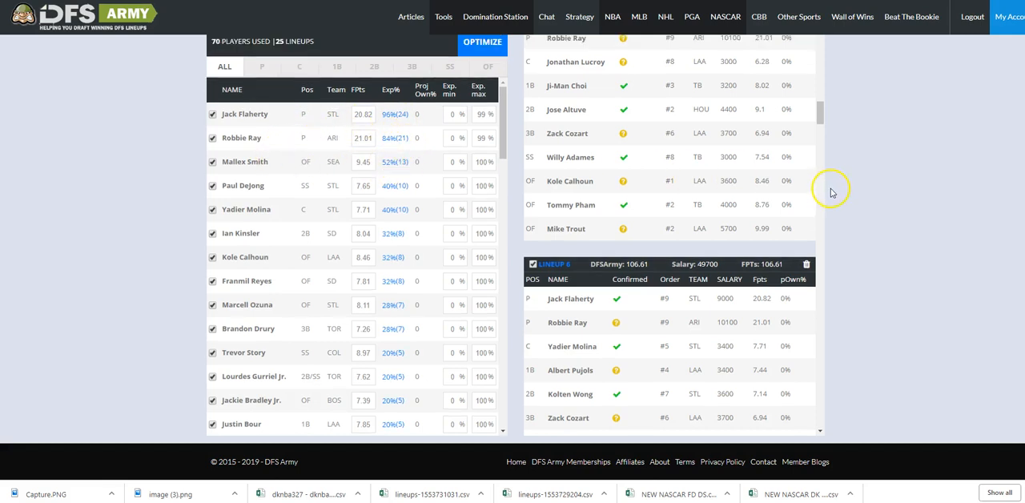
pyautogui.scroll(5, 222, 101)
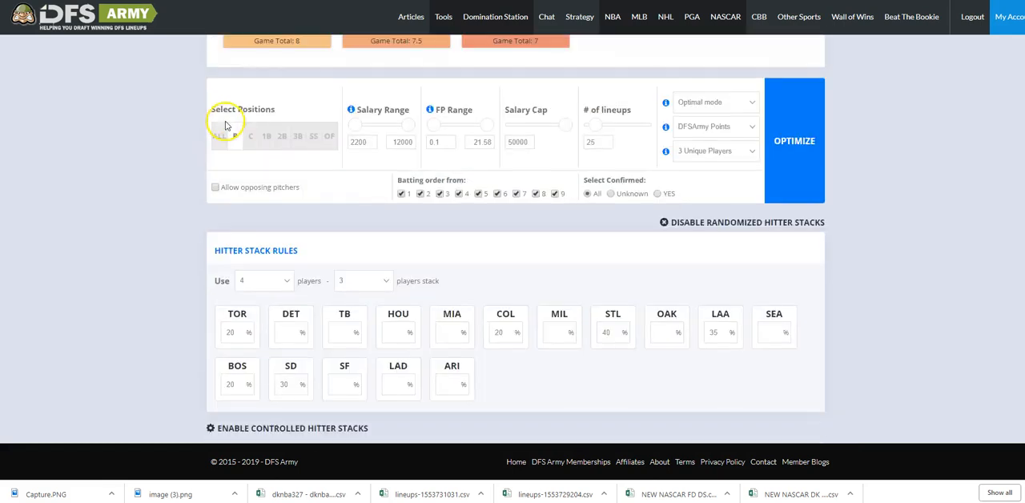
pyautogui.scroll(-3, 252, 144)
pyautogui.scroll(-4, 256, 150)
pyautogui.scroll(2, 285, 165)
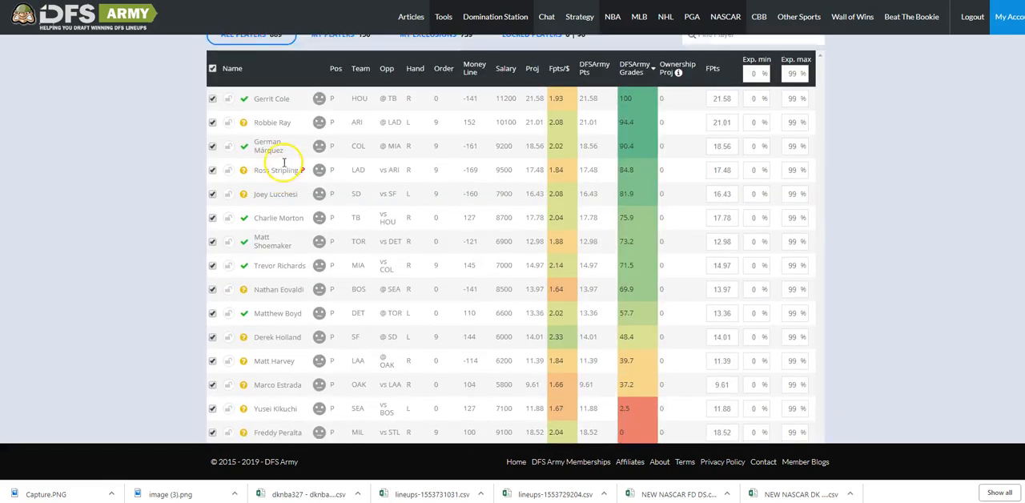
pyautogui.scroll(-5, 144, 240)
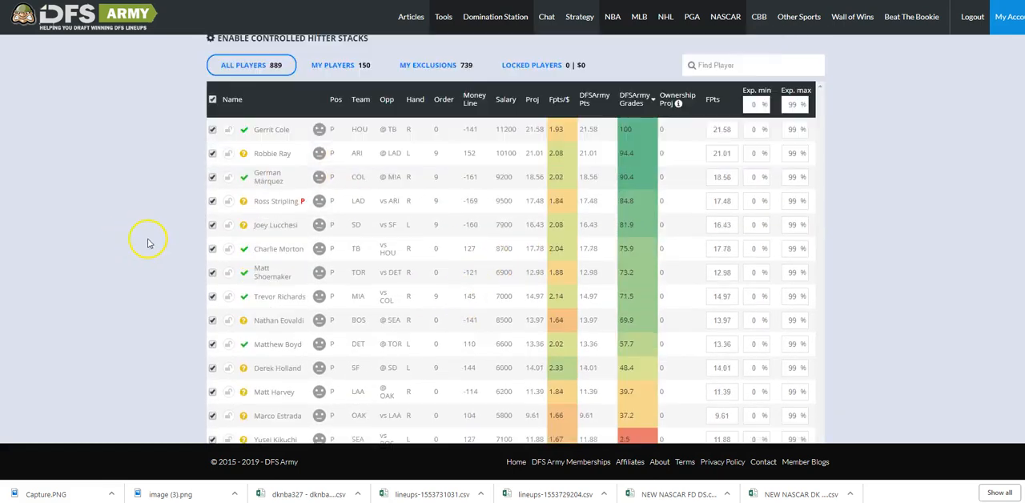
pyautogui.scroll(6, 369, 301)
pyautogui.scroll(-2, 240, 204)
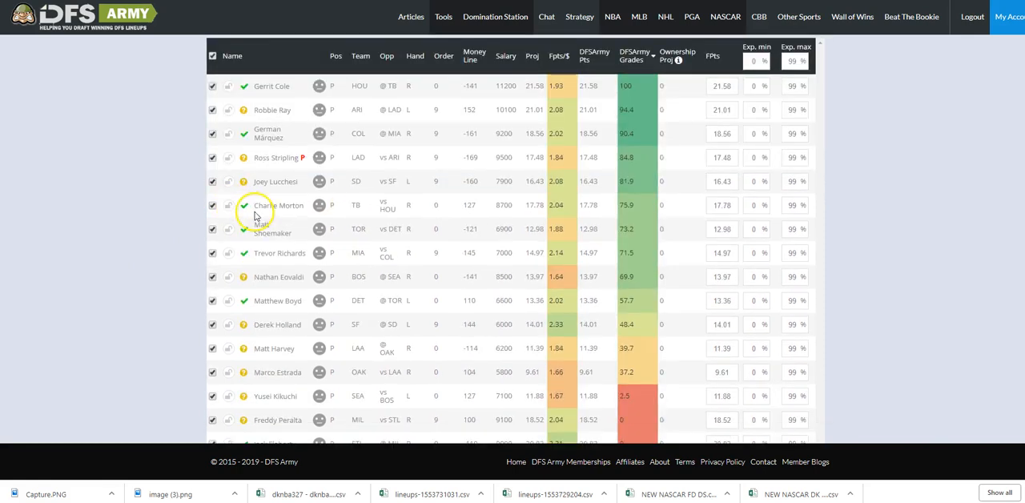
pyautogui.scroll(1, 756, 218)
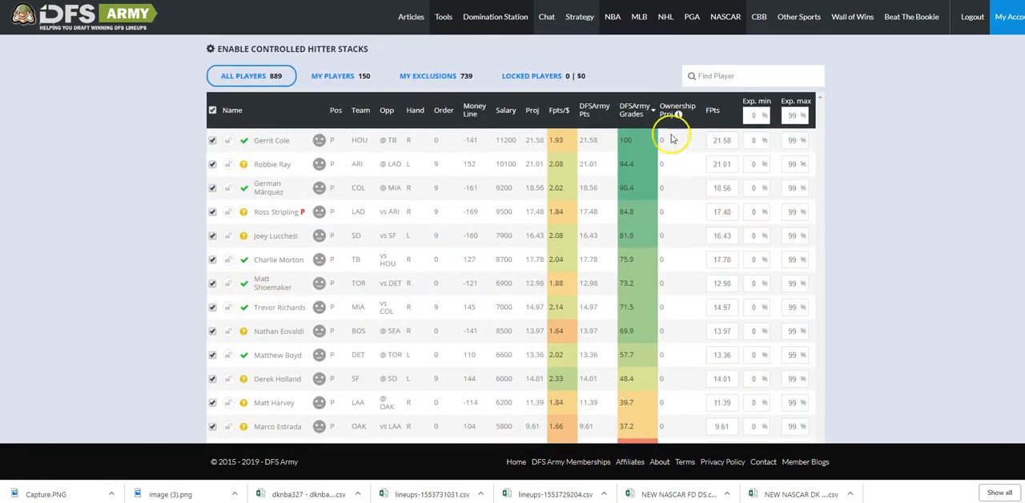
pyautogui.click(729, 77)
pyautogui.write('fla')
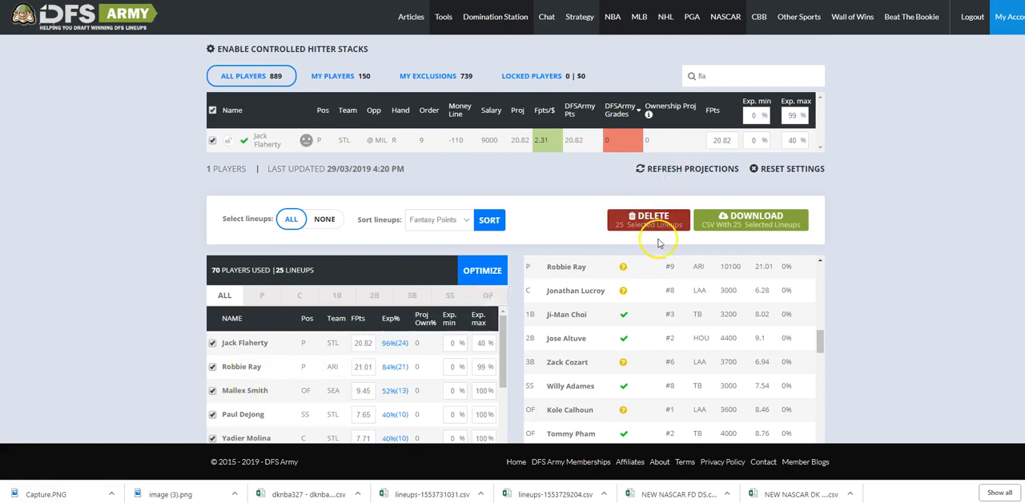
# Search the player pool for "RAY" and set Robbie Ray's maximum exposure to 50%.
pyautogui.doubleClick(719, 75)
pyautogui.write('e')
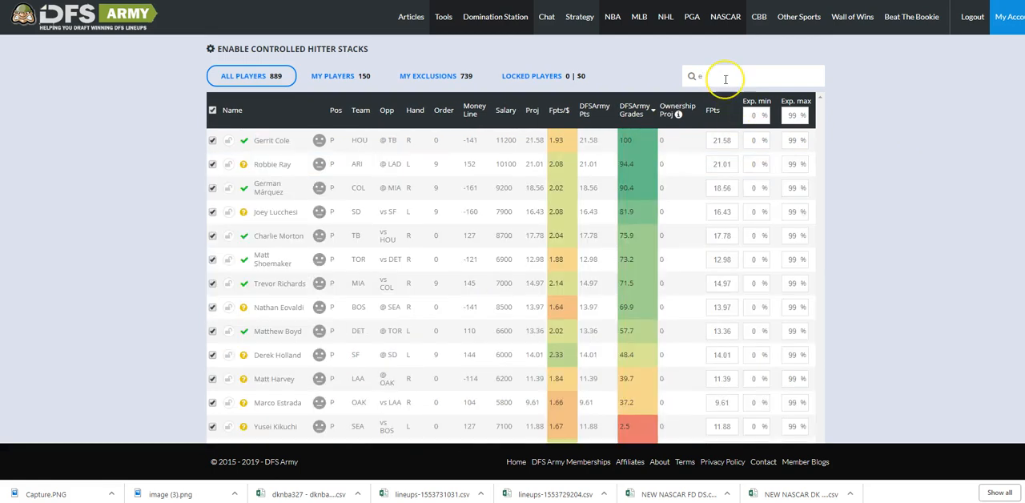
pyautogui.press('BackSpace')
pyautogui.write('RAY')
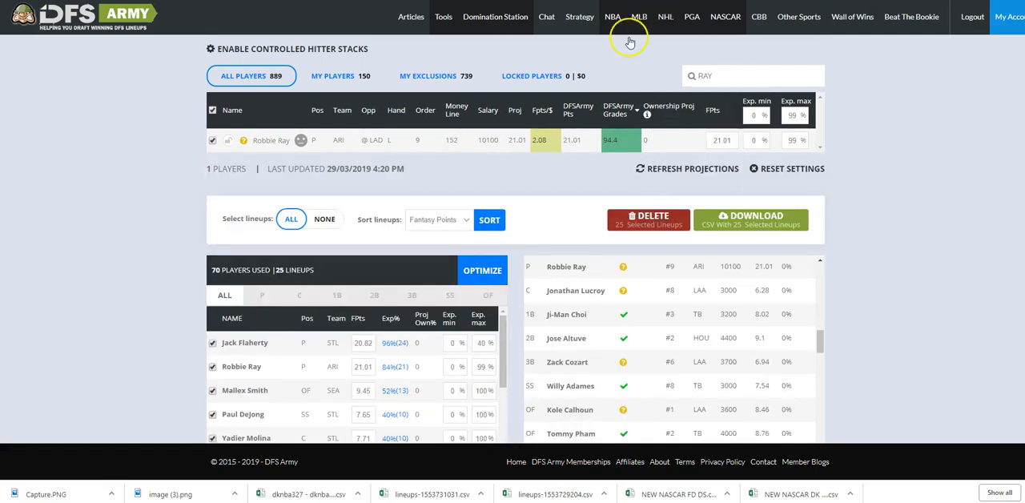
pyautogui.click(782, 136)
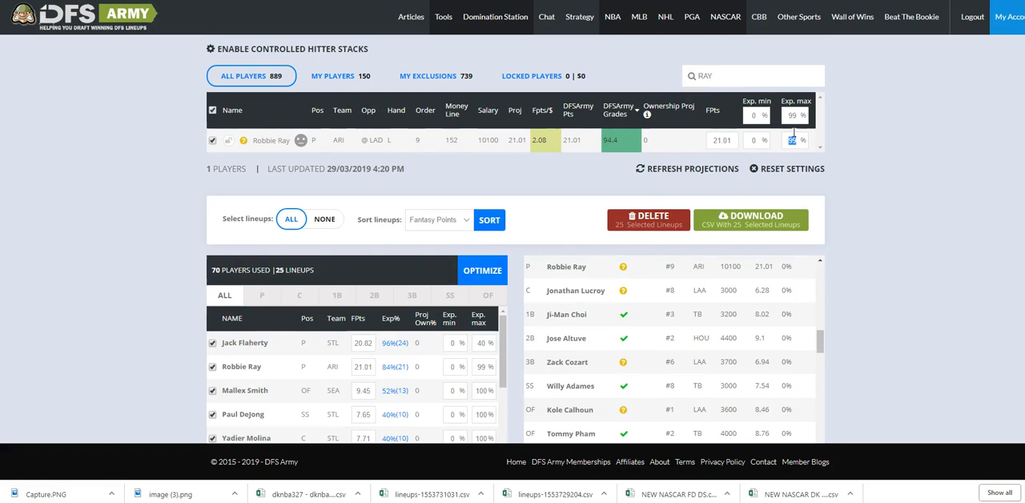
# Rerun the optimization with the new pitcher caps and check the resulting player exposures.
pyautogui.scroll(5, 856, 132)
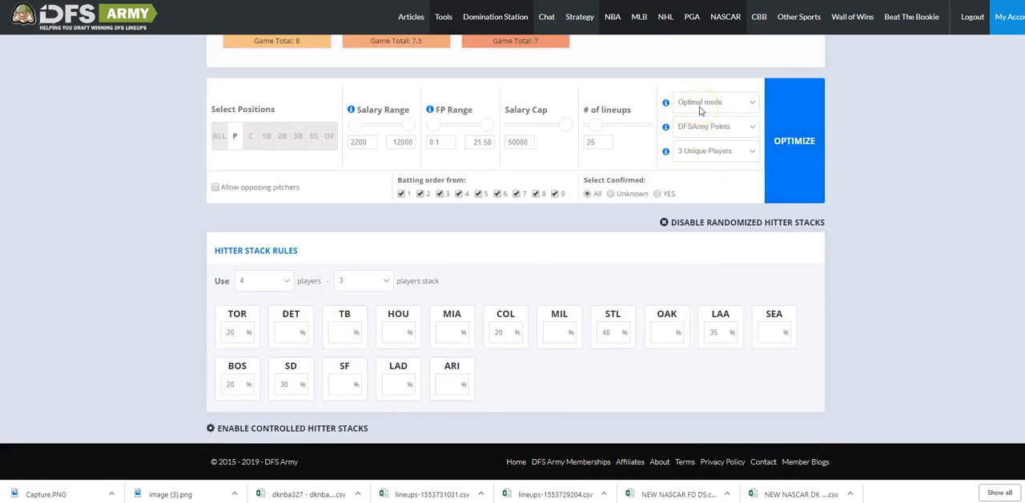
pyautogui.click(804, 132)
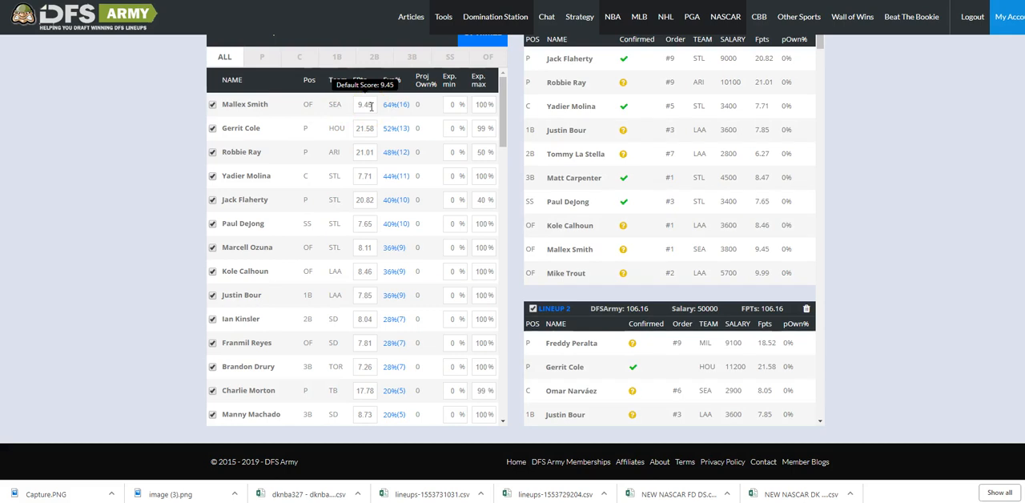
pyautogui.click(419, 165)
pyautogui.scroll(1, 425, 173)
pyautogui.scroll(1, 424, 172)
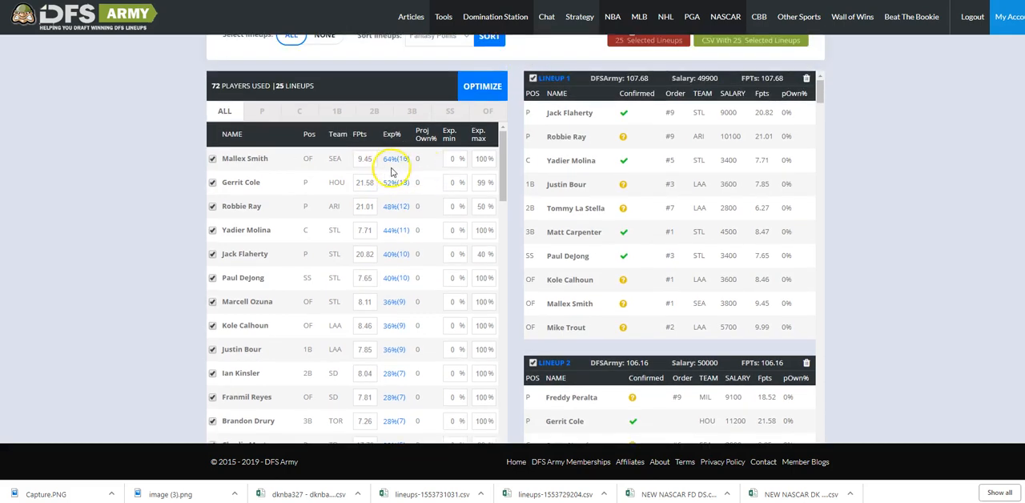
pyautogui.click(380, 166)
pyautogui.click(294, 164)
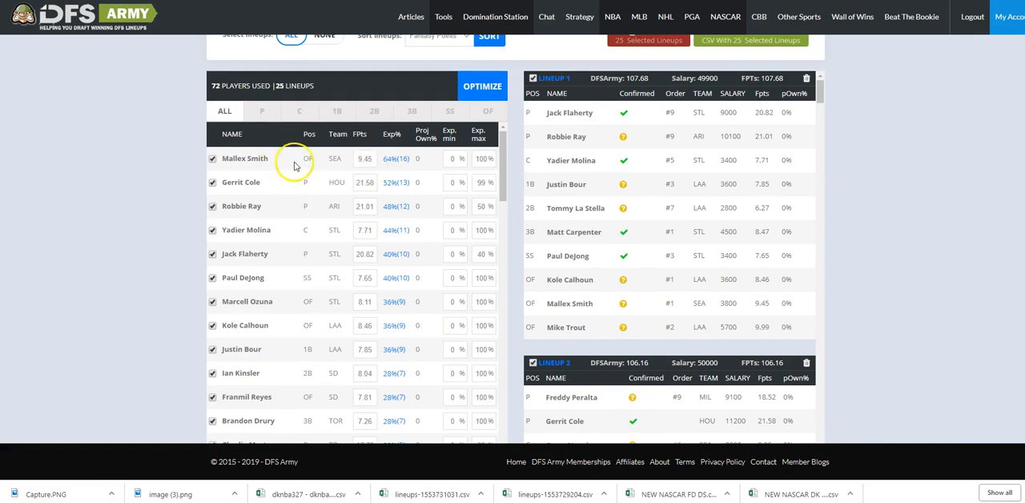
# Clear the "RAY" search from the player pool and sort all players by Fpts/$.
pyautogui.scroll(3, 860, 184)
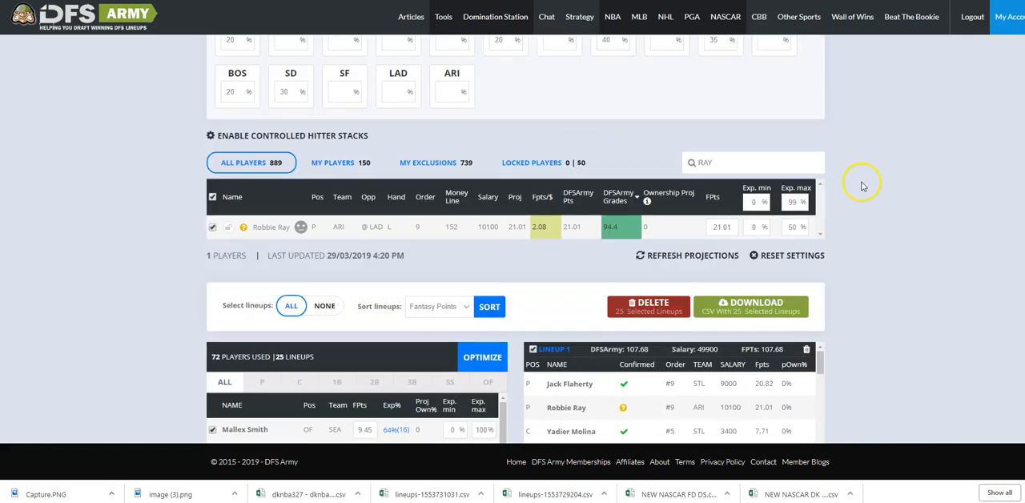
pyautogui.doubleClick(754, 168)
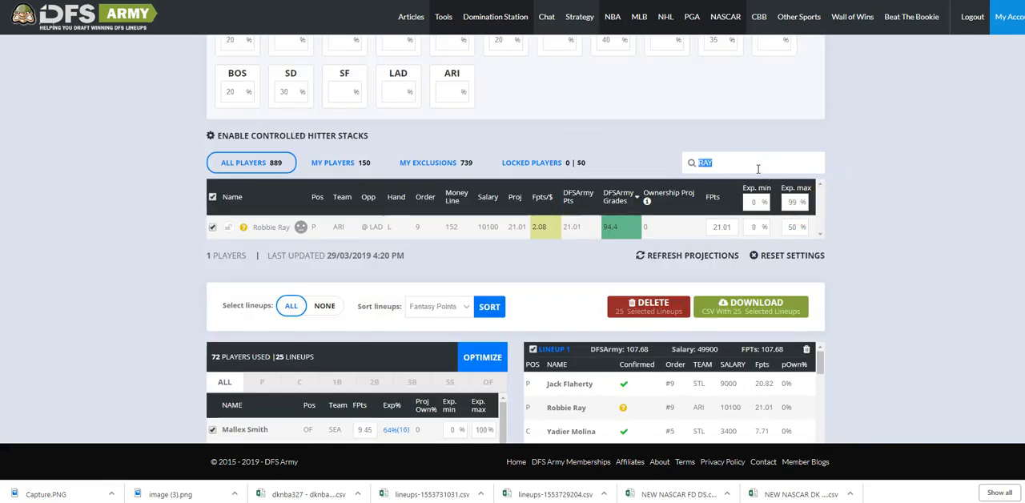
pyautogui.press('BackSpace')
pyautogui.scroll(3, 784, 210)
pyautogui.scroll(-3, 709, 263)
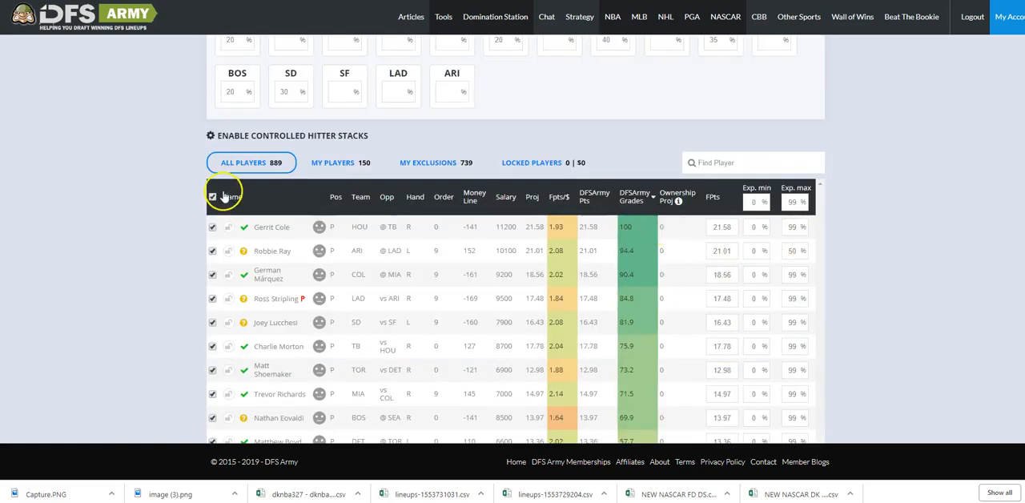
pyautogui.scroll(4, 232, 176)
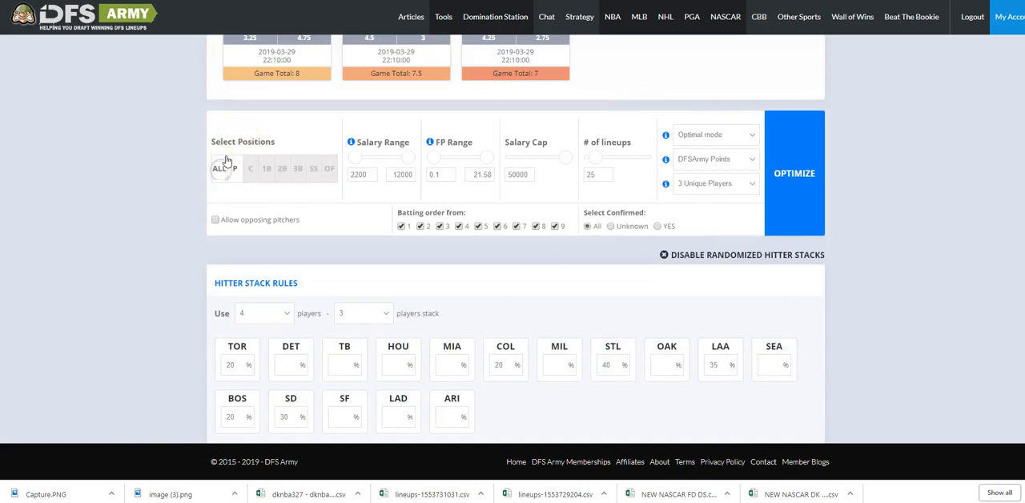
pyautogui.scroll(-4, 309, 198)
pyautogui.click(564, 198)
pyautogui.scroll(-1, 499, 124)
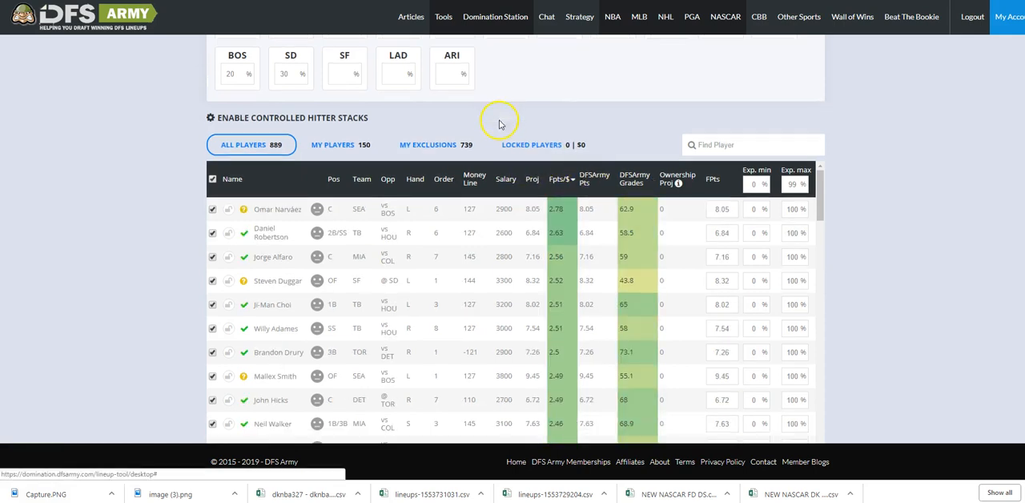
pyautogui.scroll(-1, 499, 124)
pyautogui.scroll(1, 470, 265)
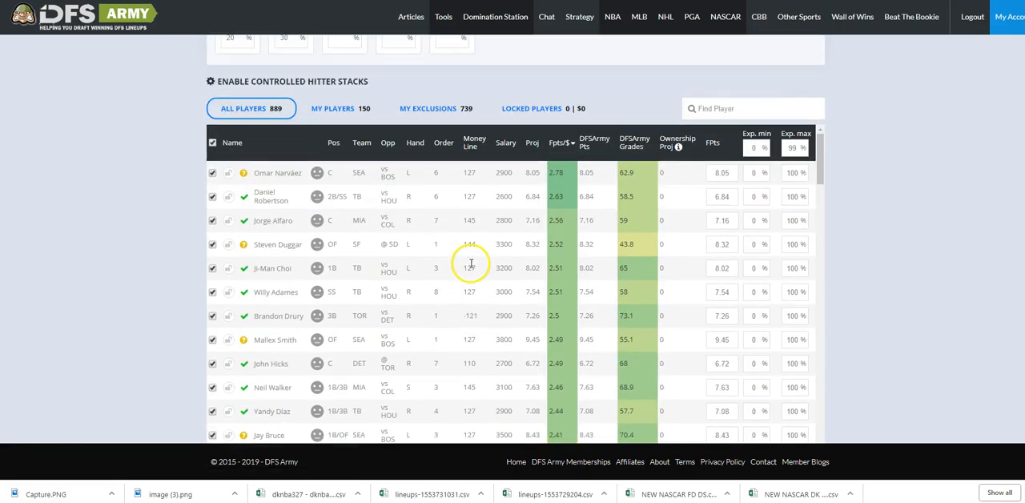
# Search the player pool for "MAL" and set Mallex Smith's maximum exposure to 30%.
pyautogui.click(771, 111)
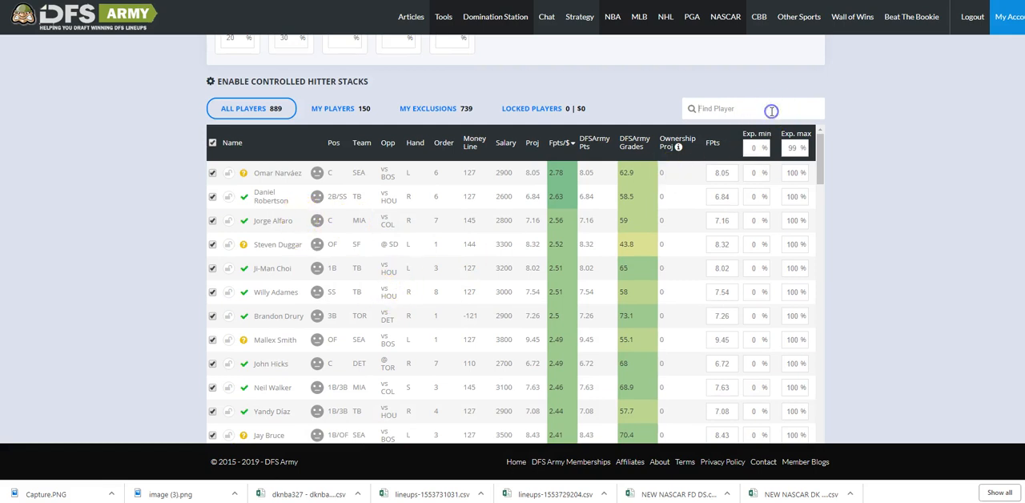
pyautogui.write('MALL')
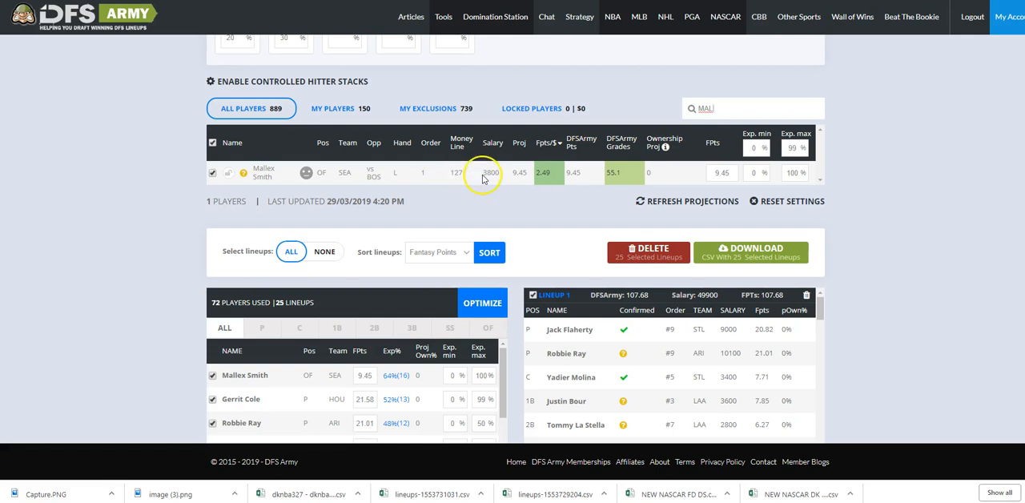
pyautogui.doubleClick(791, 172)
pyautogui.scroll(-2, 885, 180)
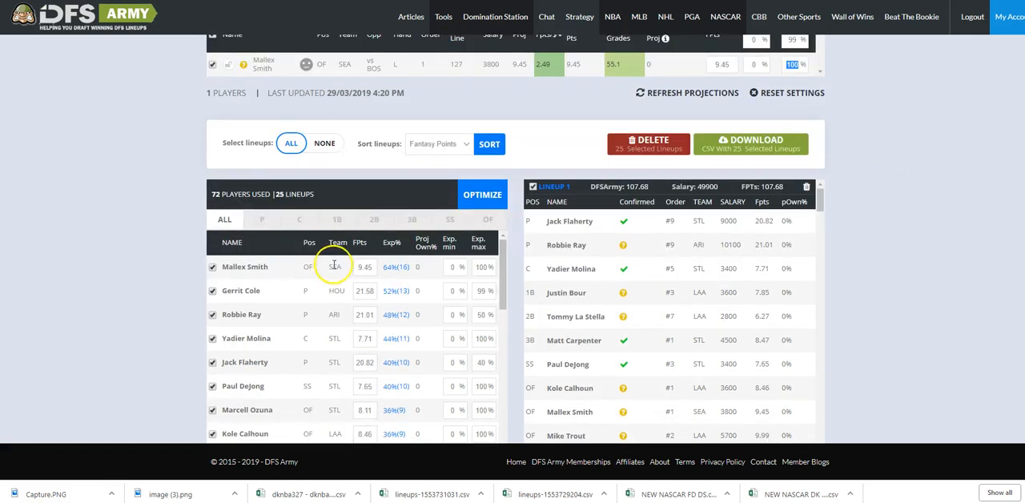
pyautogui.scroll(4, 823, 249)
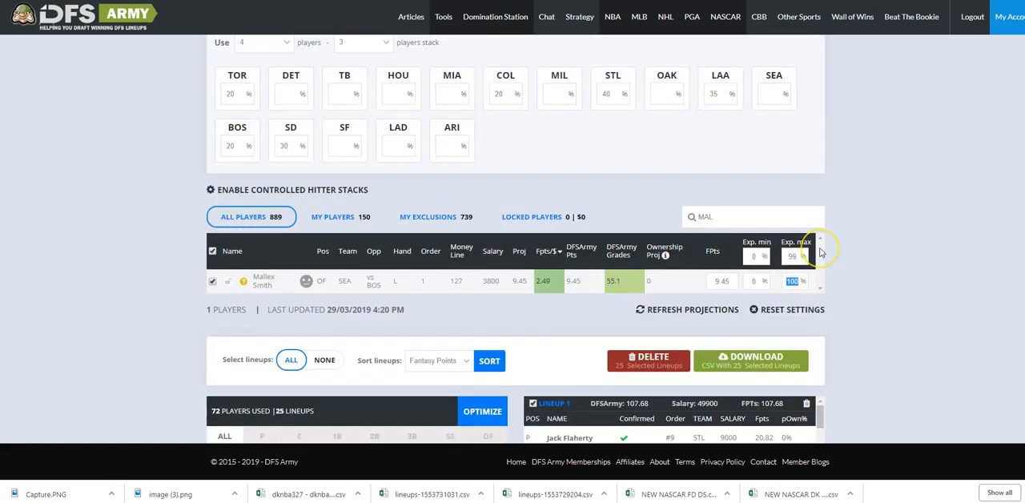
pyautogui.write('30')
# Rerun the optimization with the Mallex Smith cap and check the new player exposures.
pyautogui.scroll(1, 797, 233)
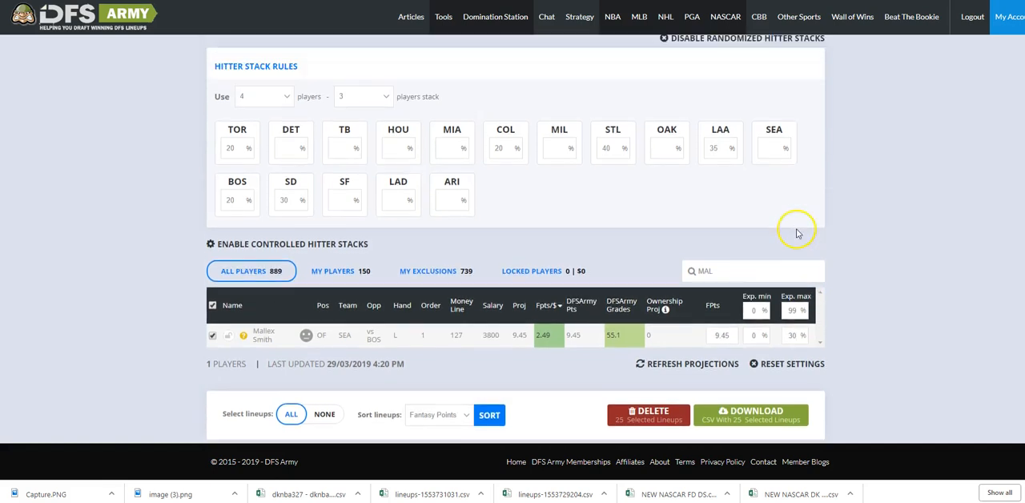
pyautogui.scroll(2, 799, 208)
pyautogui.click(810, 110)
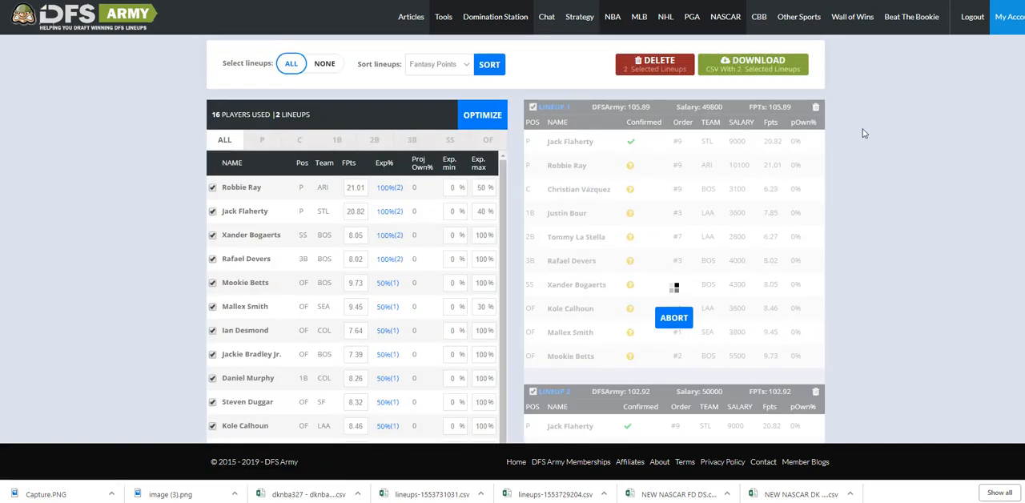
pyautogui.scroll(-2, 863, 134)
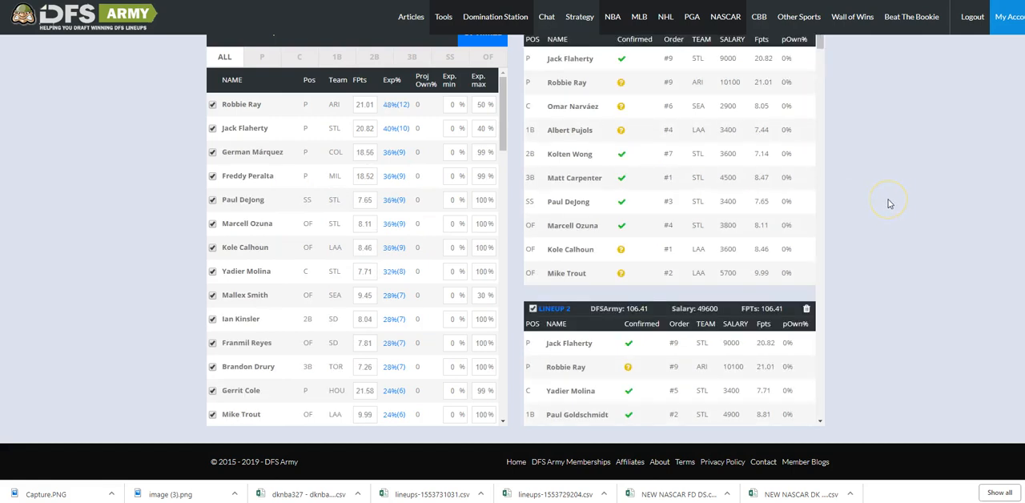
# Compare the regenerated lineups and player exposures with the team percentages in the randomized hitter stack rules.
pyautogui.scroll(10, 887, 203)
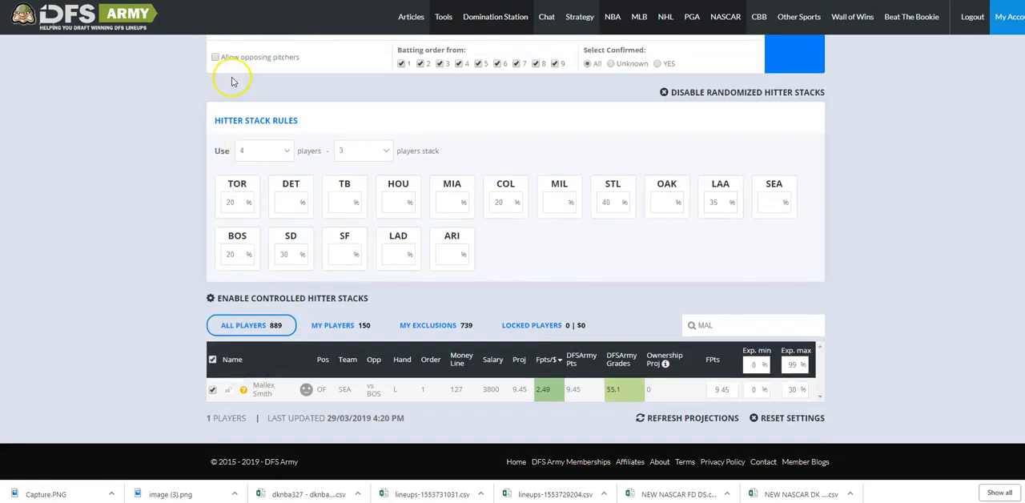
pyautogui.scroll(2, 276, 144)
pyautogui.scroll(-1, 282, 226)
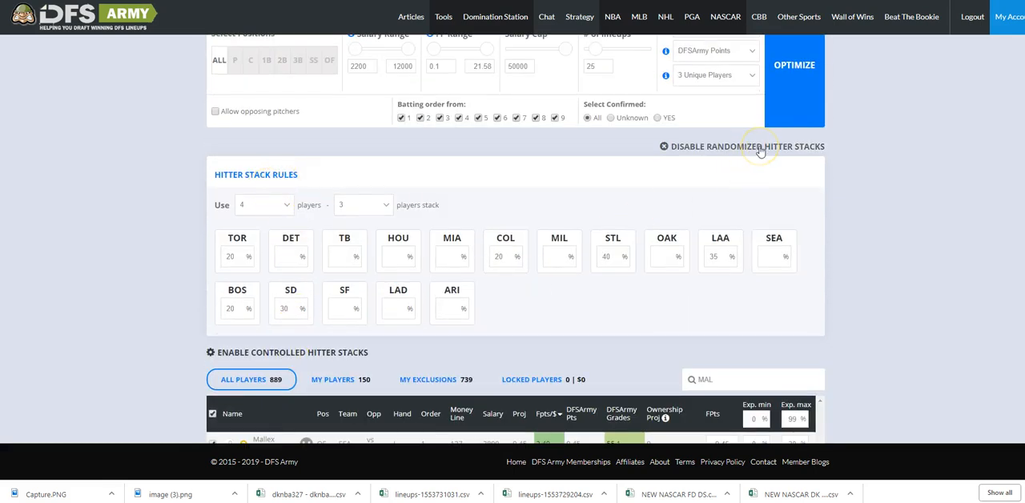
pyautogui.scroll(-6, 898, 236)
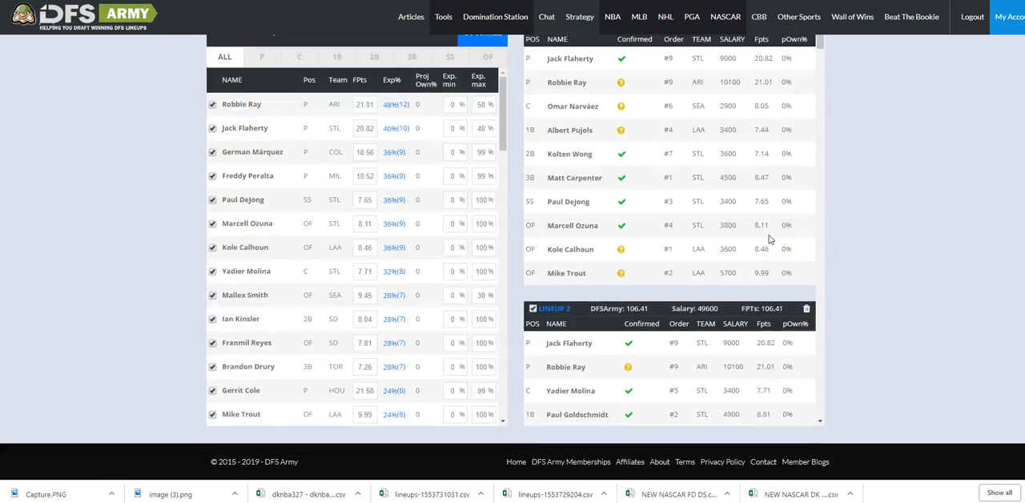
pyautogui.scroll(4, 661, 156)
pyautogui.scroll(2, 476, 155)
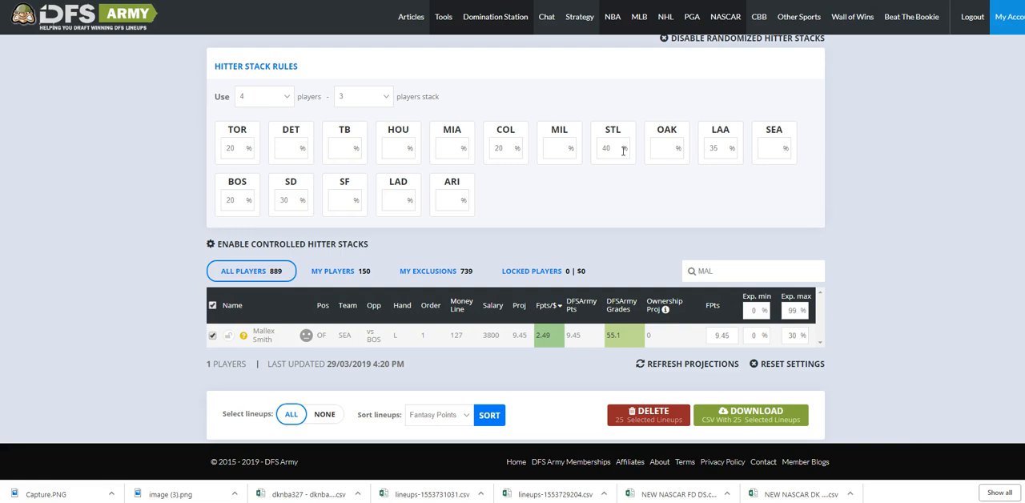
pyautogui.scroll(1, 308, 134)
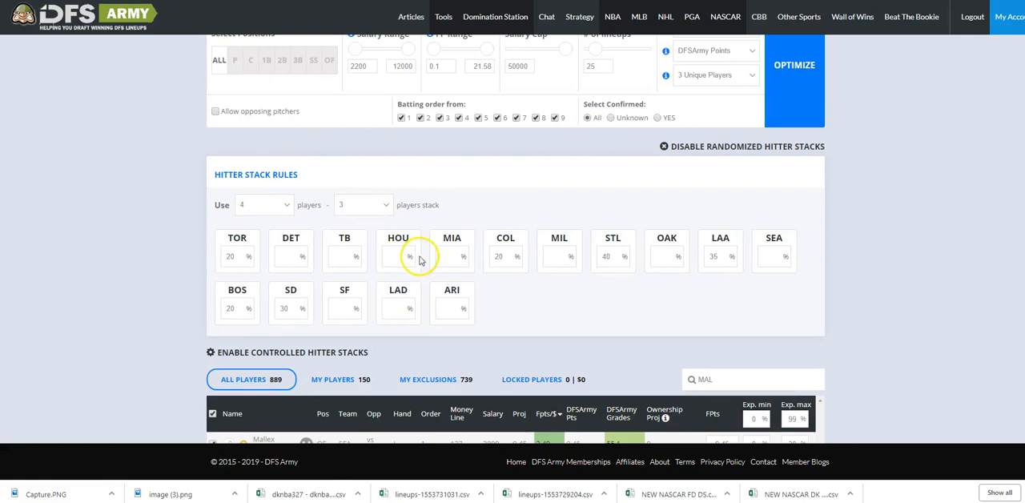
pyautogui.scroll(-1, 352, 280)
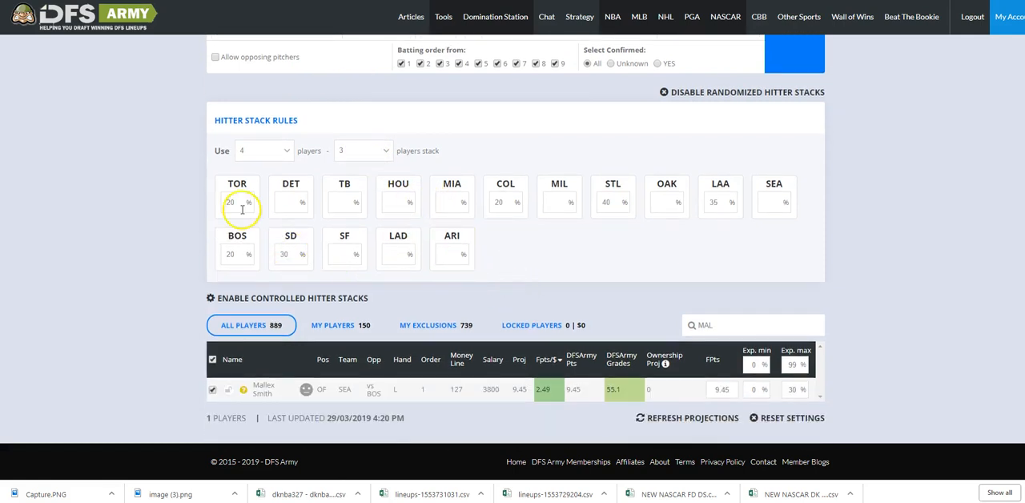
# Change the second hitter stack size to 4 players and rerun the optimization for 25 lineups.
pyautogui.click(704, 220)
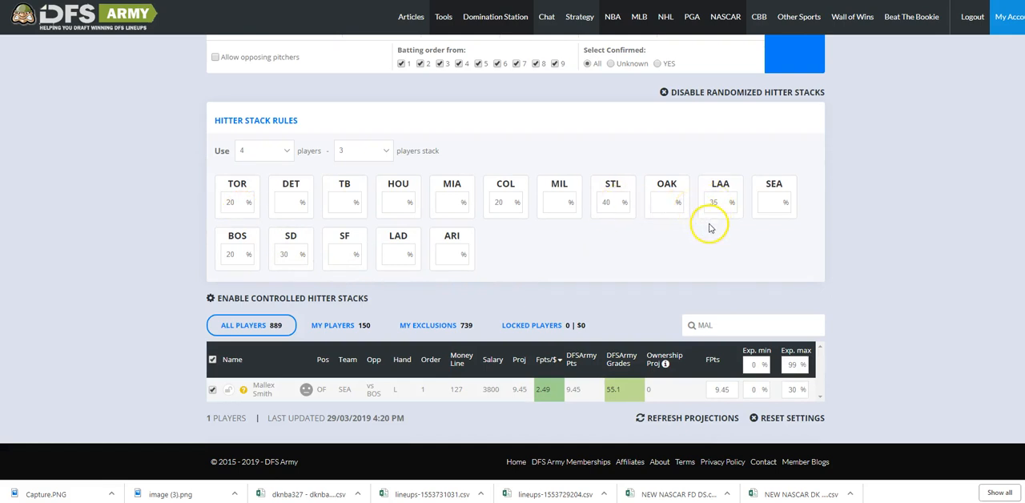
pyautogui.click(453, 203)
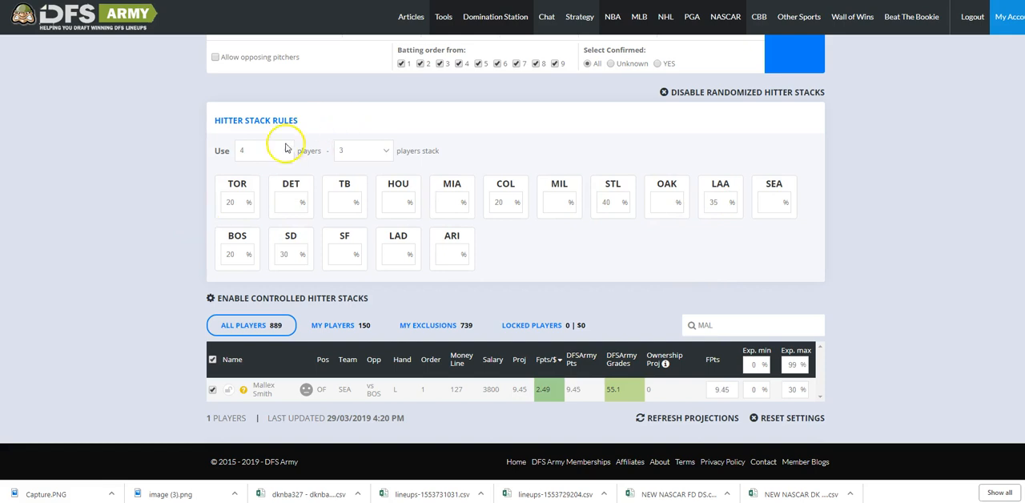
pyautogui.click(377, 153)
pyautogui.click(362, 184)
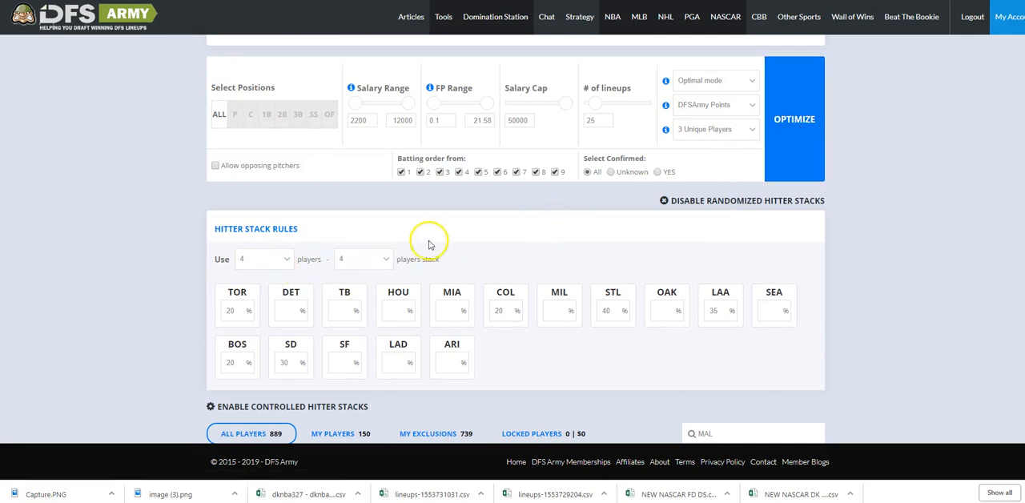
pyautogui.scroll(1, 321, 247)
pyautogui.scroll(-2, 413, 277)
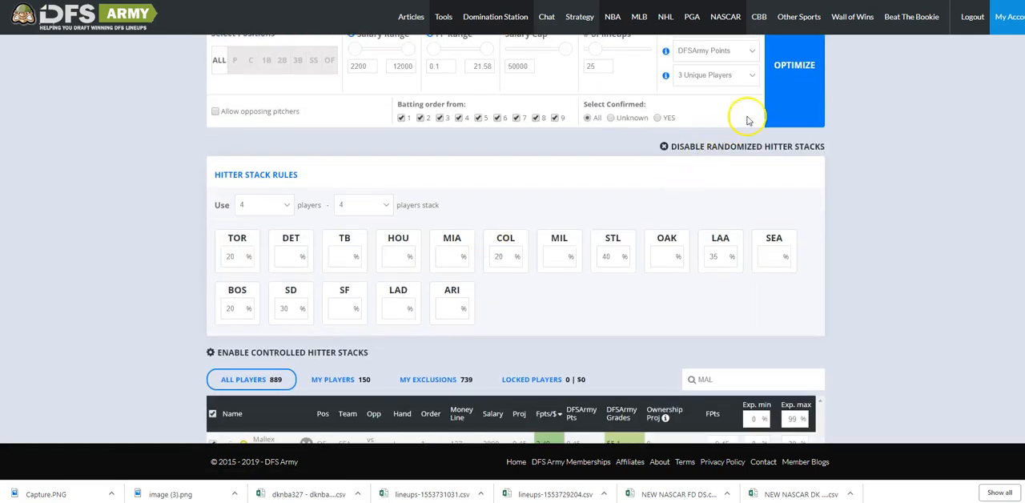
pyautogui.click(799, 99)
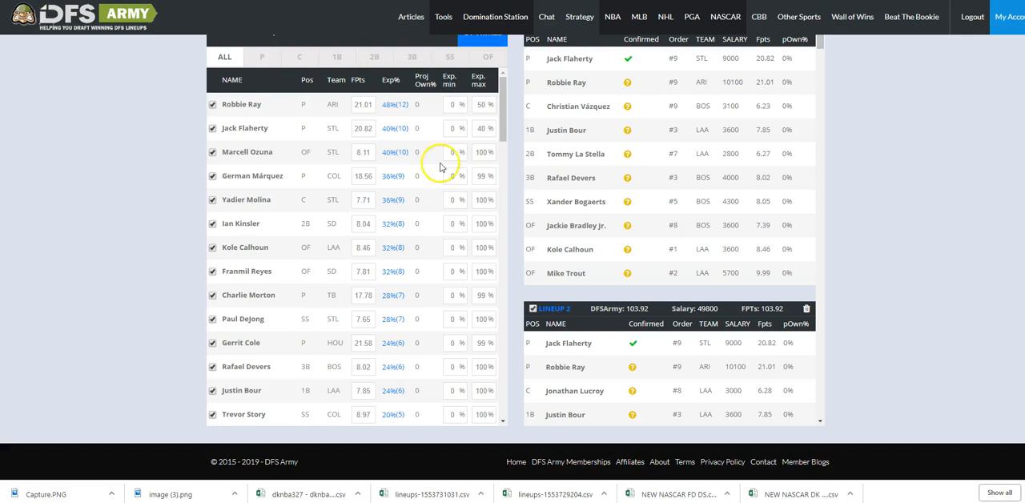
# Switch the hitter stack rules from randomized to controlled hitter stacks.
pyautogui.scroll(10, 864, 272)
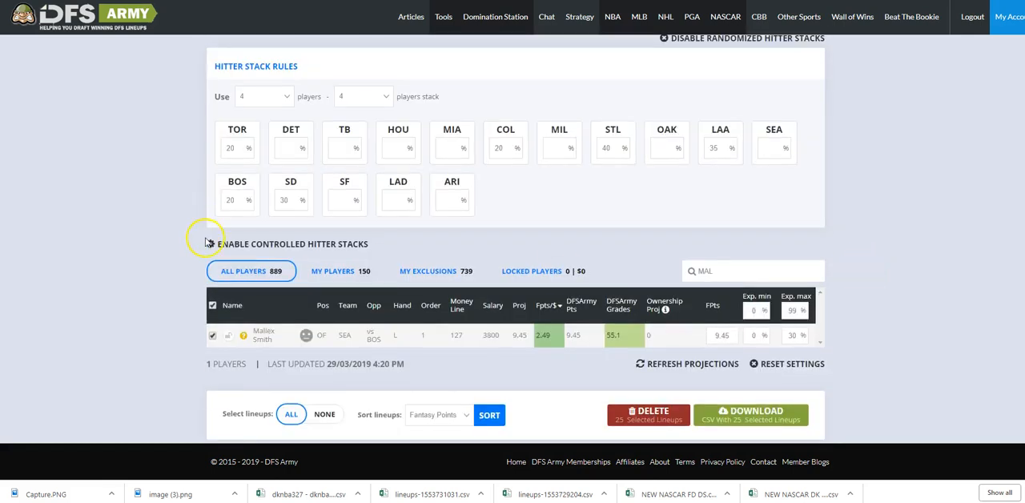
pyautogui.click(307, 245)
pyautogui.scroll(2, 596, 147)
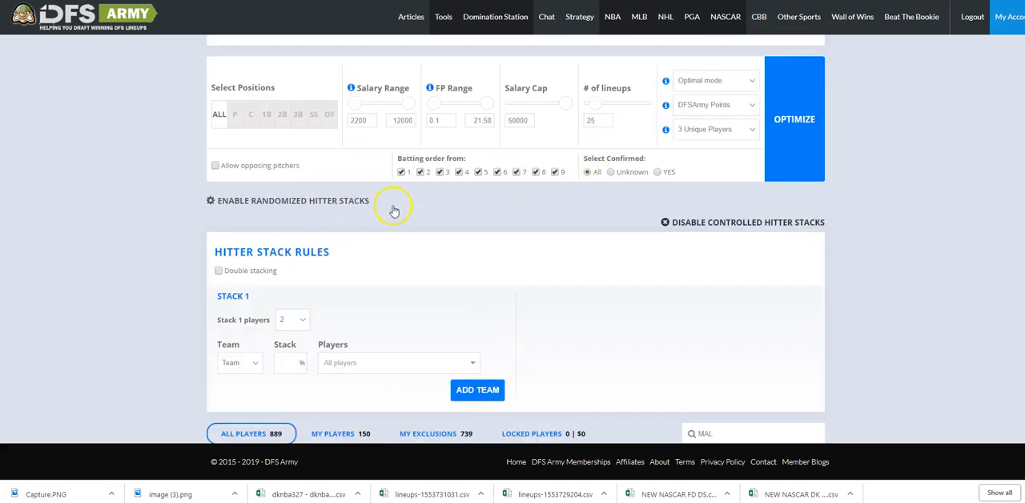
pyautogui.scroll(-5, 405, 212)
pyautogui.scroll(2, 393, 206)
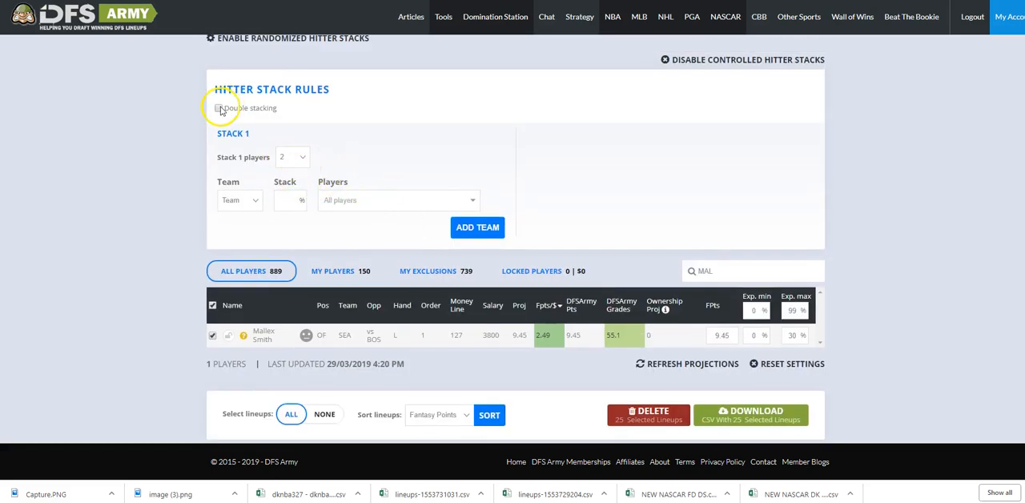
pyautogui.scroll(1, 400, 149)
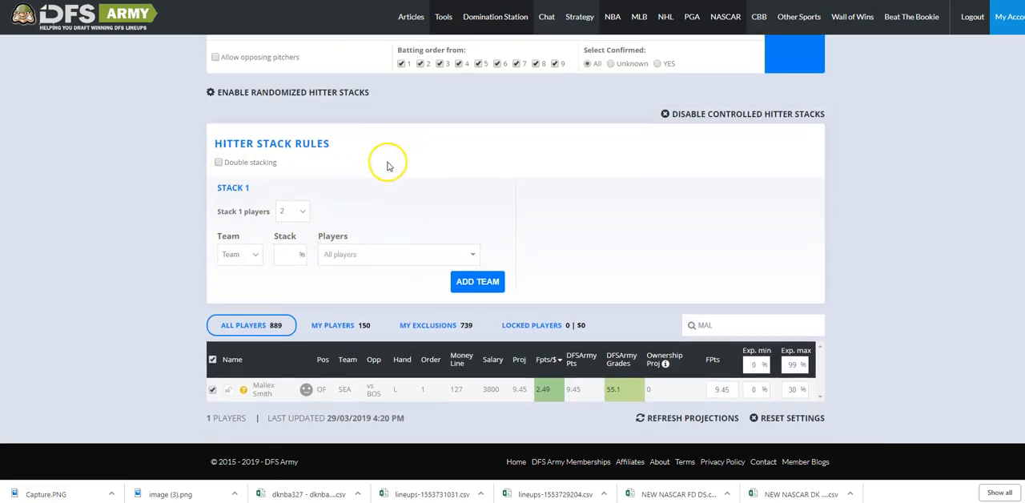
# Enable double stacking and set both Stack 1 and Stack 2 to 4 players.
pyautogui.click(218, 163)
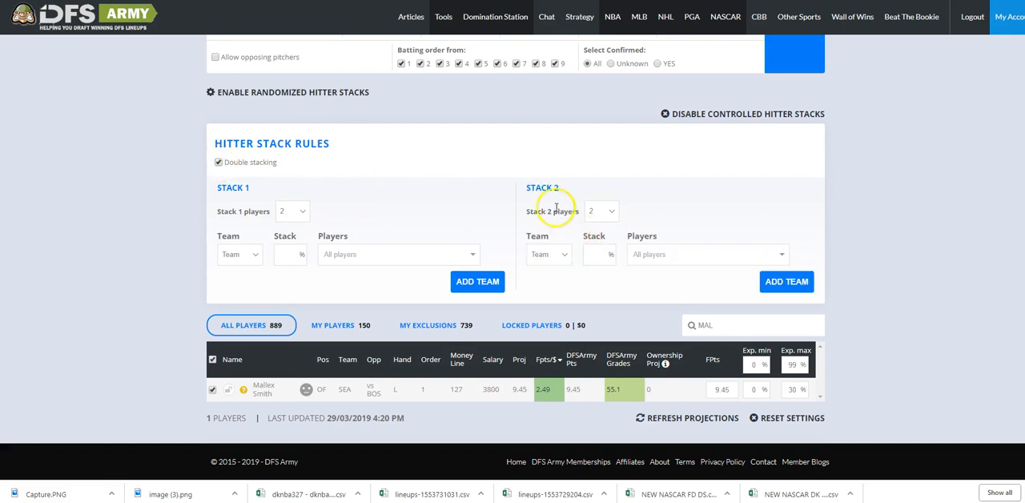
pyautogui.click(301, 210)
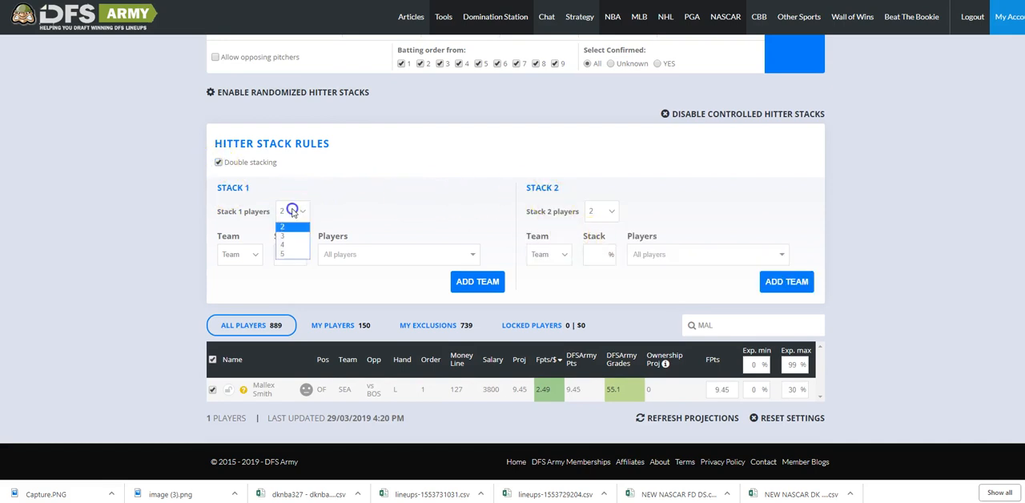
pyautogui.click(285, 249)
pyautogui.click(600, 211)
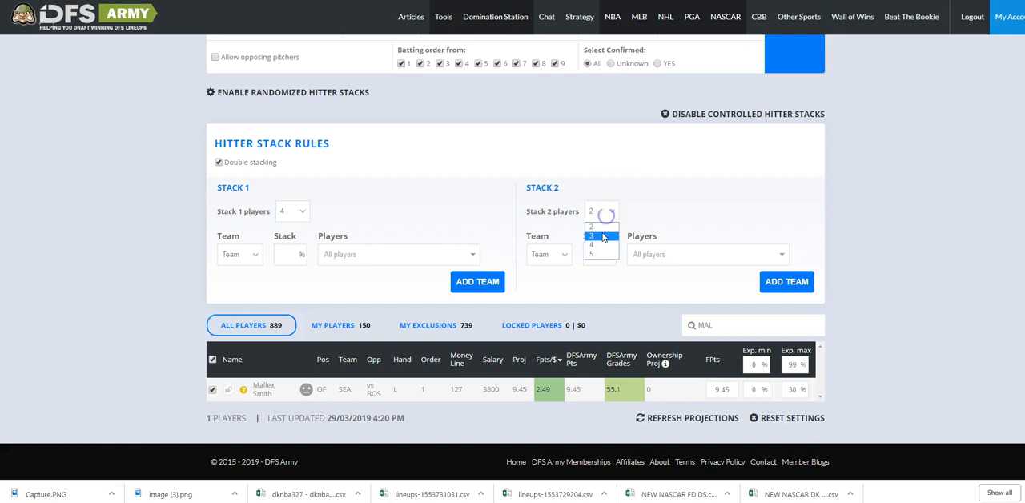
pyautogui.click(599, 244)
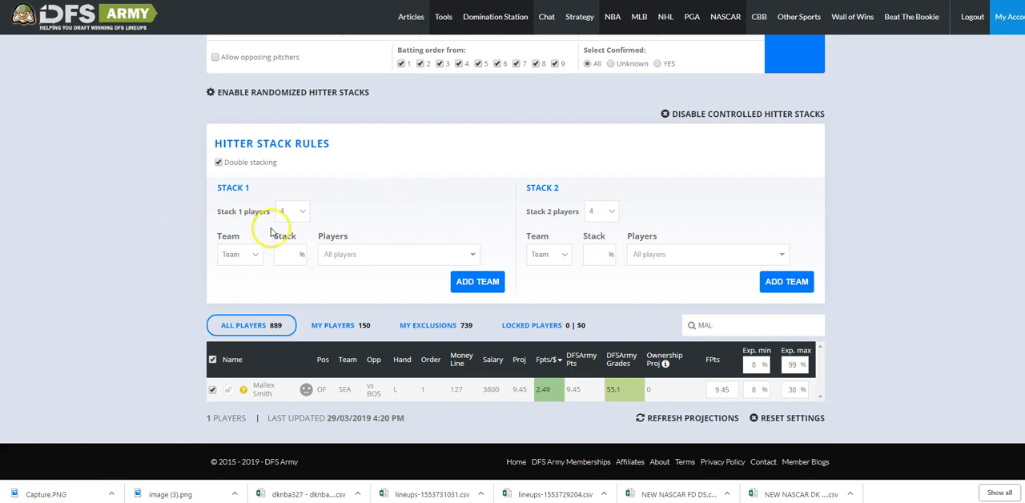
# Examine the team choices and stack percentage entry for Stack 1 in the controlled hitter stack rules.
pyautogui.click(250, 254)
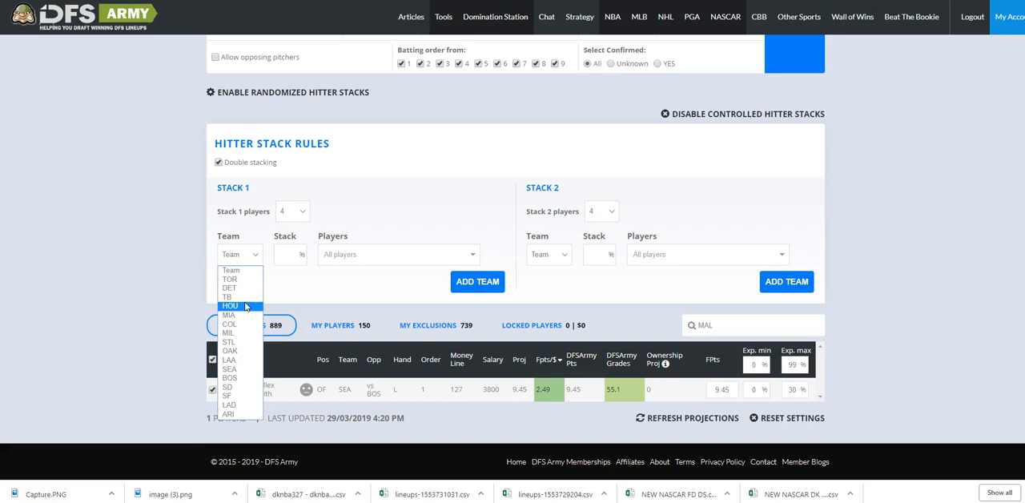
pyautogui.click(238, 280)
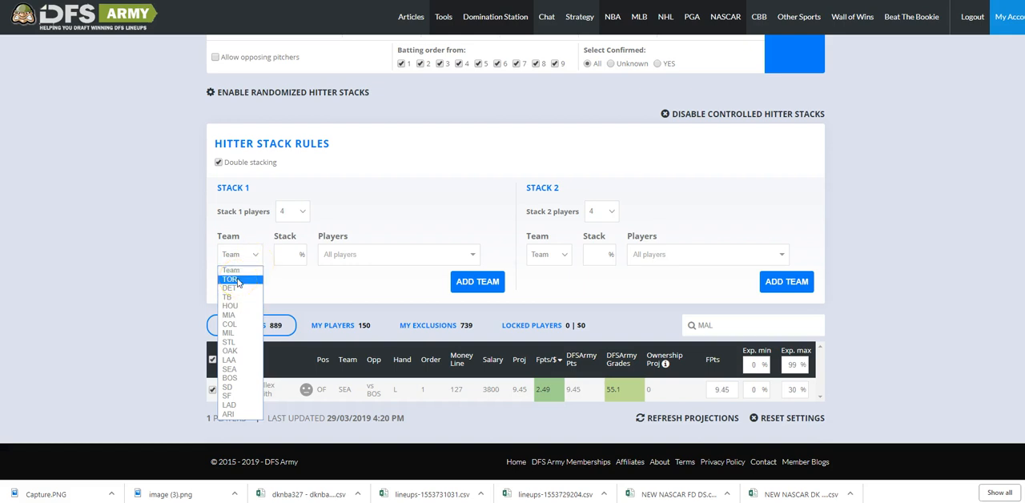
pyautogui.click(291, 252)
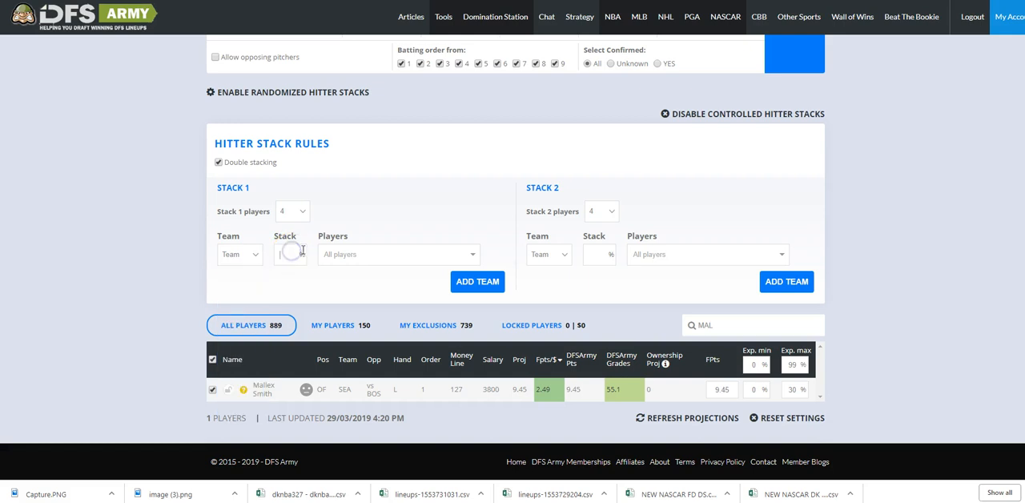
pyautogui.scroll(-3, 344, 218)
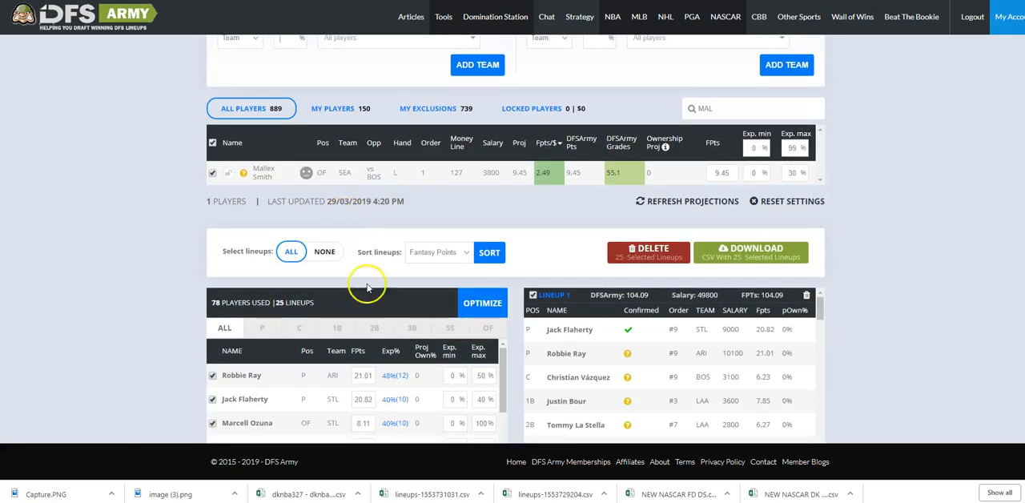
pyautogui.scroll(2, 366, 280)
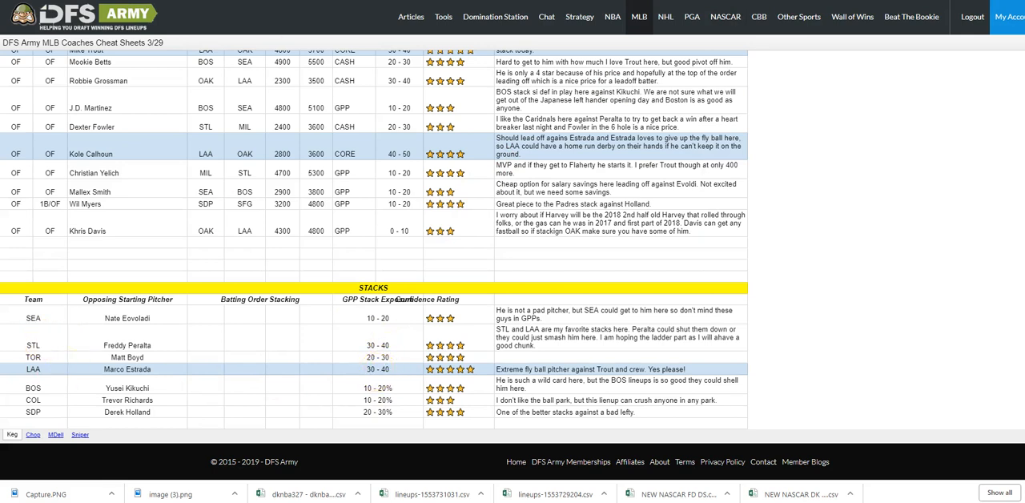
# Return to the optimizer and set the first Stack 1 team to LAA with a 50% stack.
pyautogui.hotkey('ctrl', 'Tab')
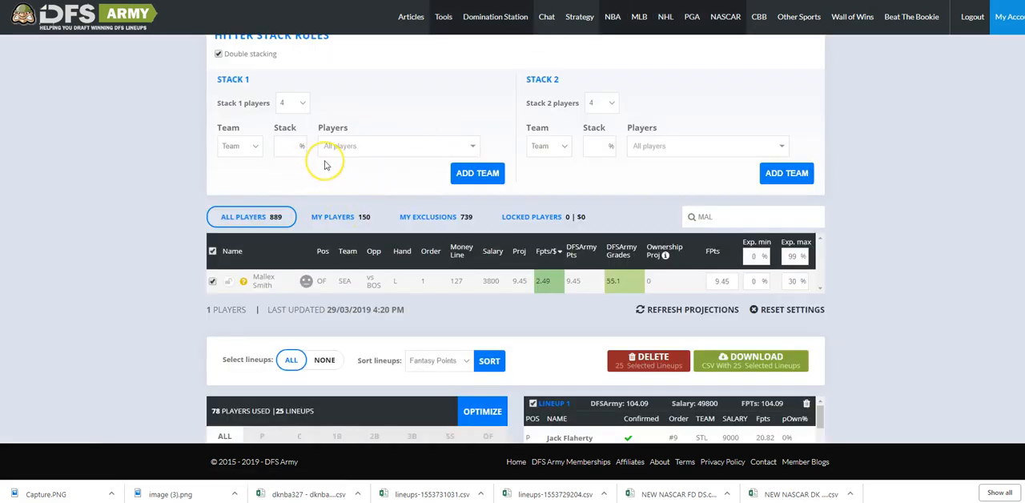
pyautogui.click(255, 147)
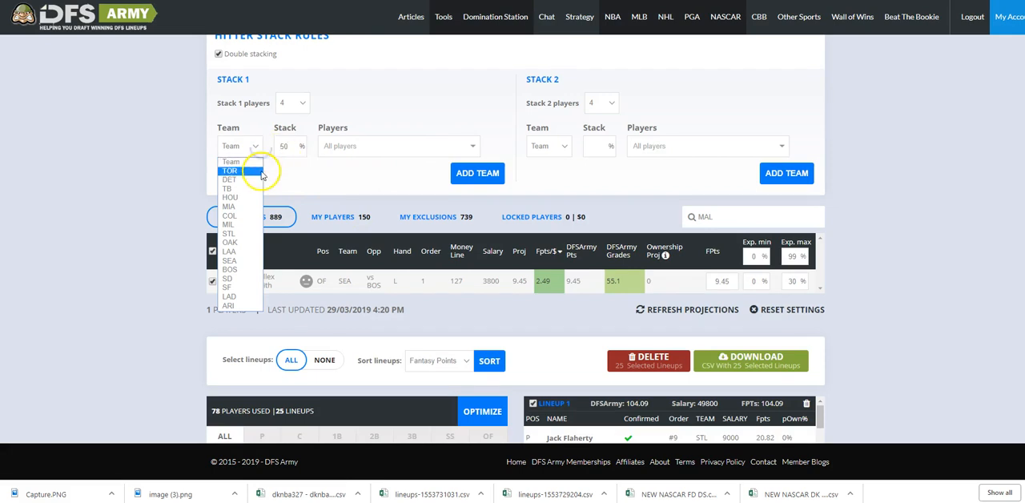
pyautogui.click(229, 251)
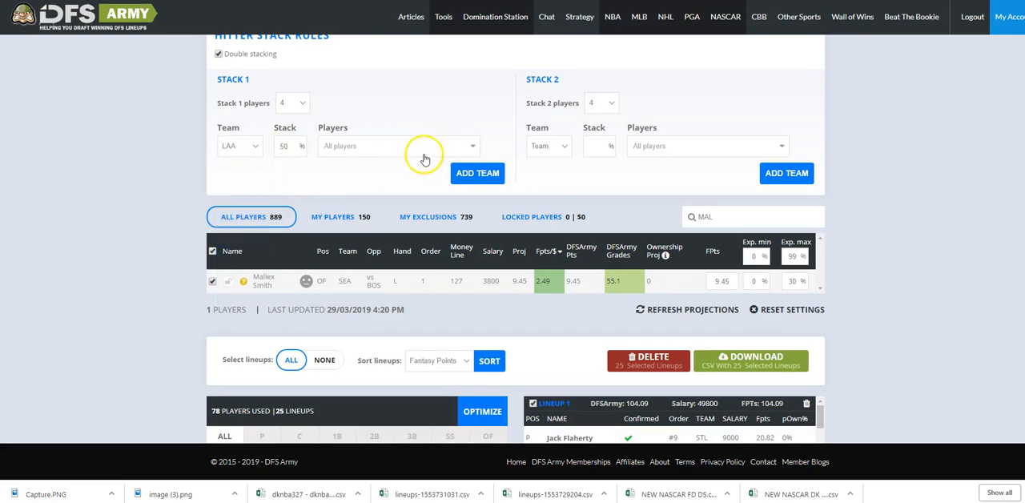
# Add Albert Pujols and Jonathan Lucroy to the player pool of the LAA entry in Stack 1.
pyautogui.click(418, 147)
pyautogui.scroll(-2, 373, 220)
pyautogui.scroll(2, 377, 213)
pyautogui.scroll(-1, 378, 218)
pyautogui.scroll(-1, 377, 218)
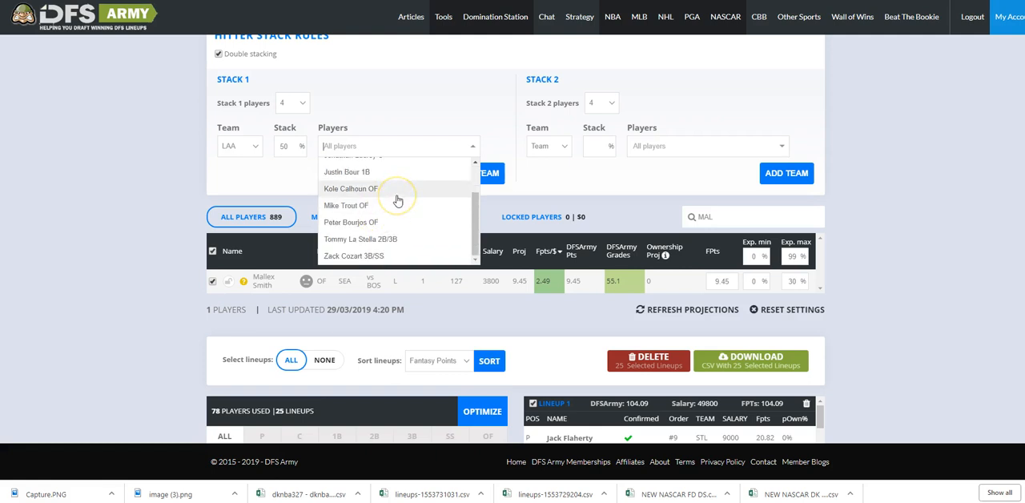
pyautogui.click(405, 192)
pyautogui.scroll(2, 397, 198)
pyautogui.click(361, 165)
pyautogui.click(400, 151)
pyautogui.click(382, 184)
# Add Mike Trout, Tommy La Stella and Zack Cozart to the LAA player pool in Stack 1.
pyautogui.click(453, 147)
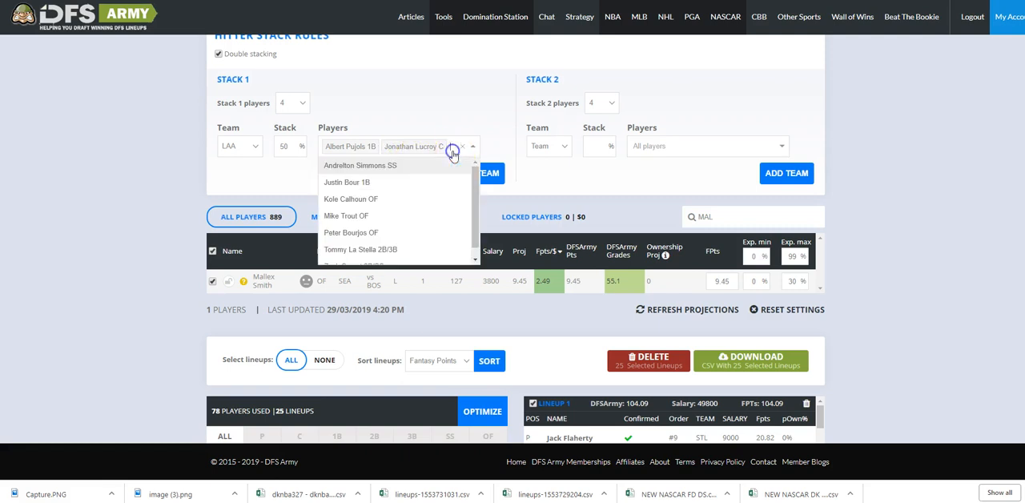
pyautogui.click(397, 214)
pyautogui.click(405, 158)
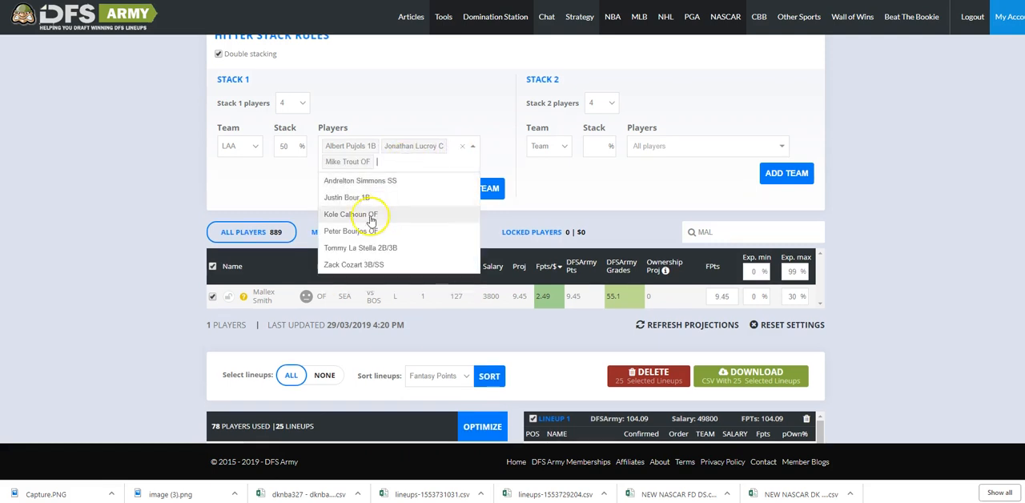
pyautogui.click(373, 249)
pyautogui.click(344, 178)
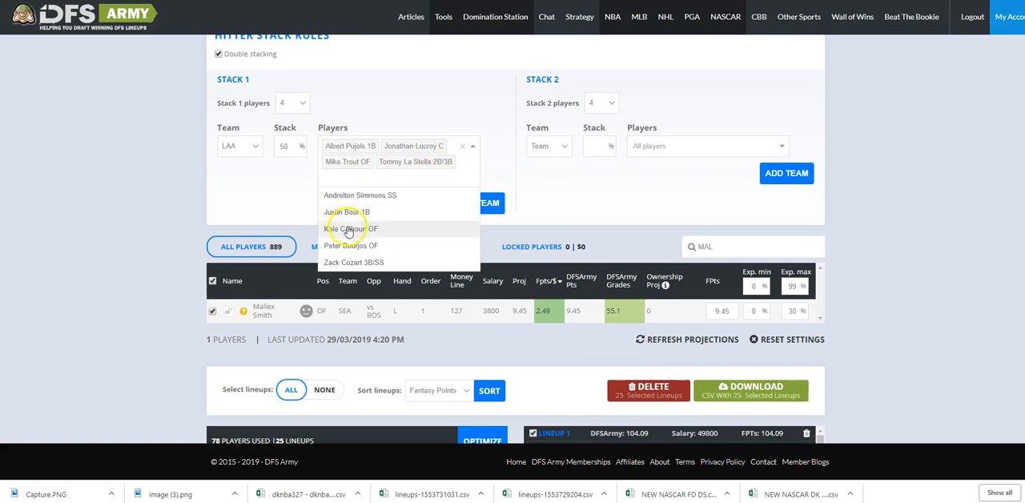
pyautogui.click(356, 264)
# Add Justin Bour, Kole Calhoun and Andrelton Simmons to the LAA player pool in Stack 1.
pyautogui.click(463, 173)
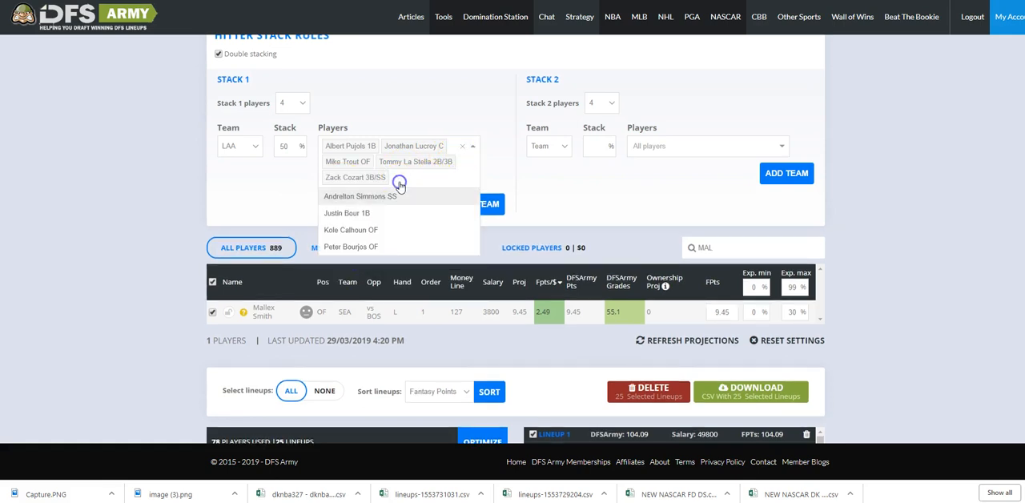
pyautogui.click(381, 220)
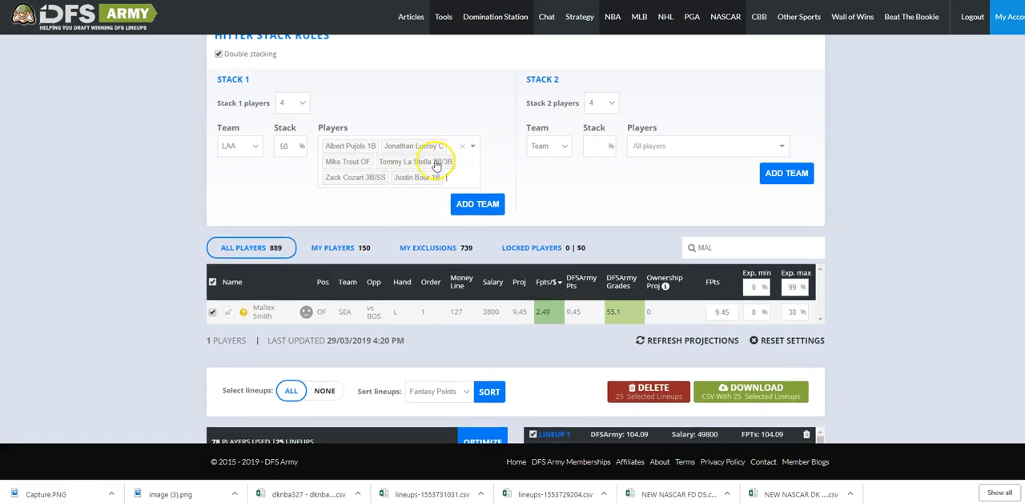
pyautogui.click(455, 184)
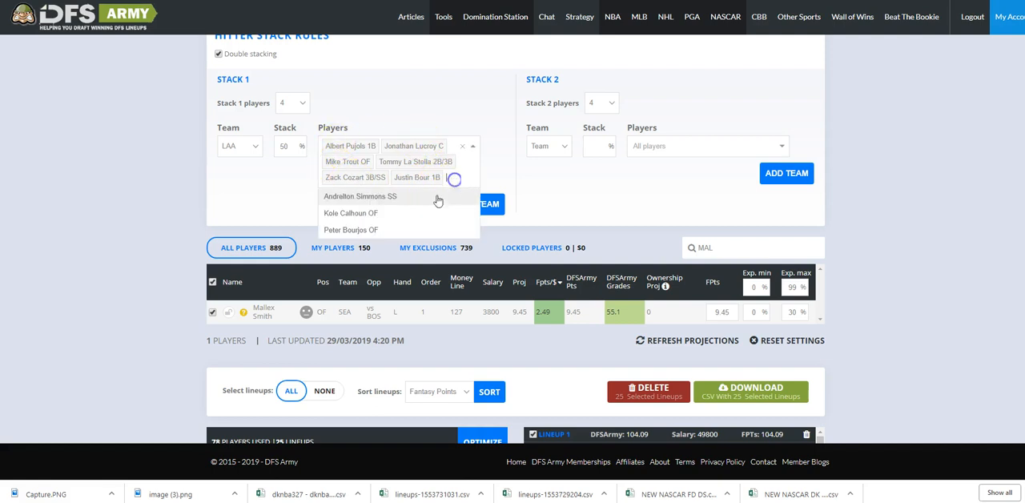
pyautogui.click(398, 221)
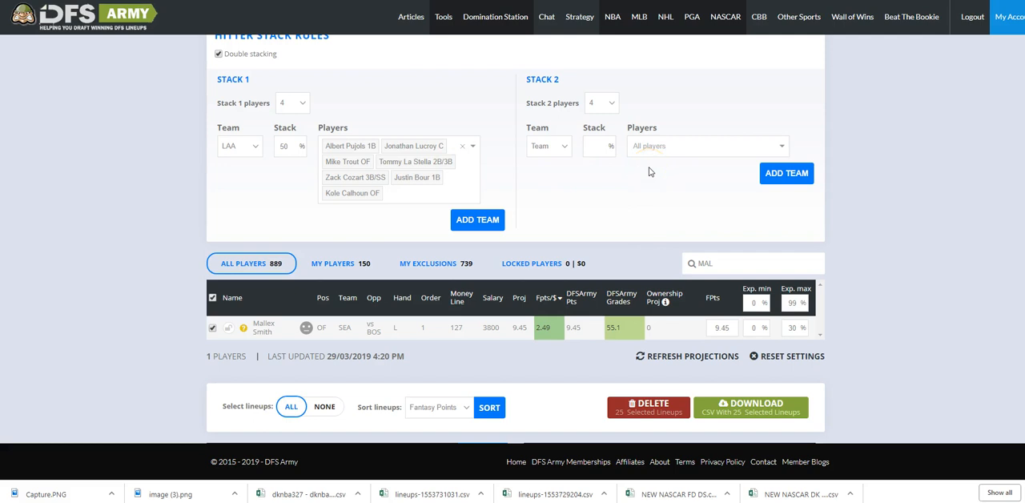
pyautogui.click(392, 193)
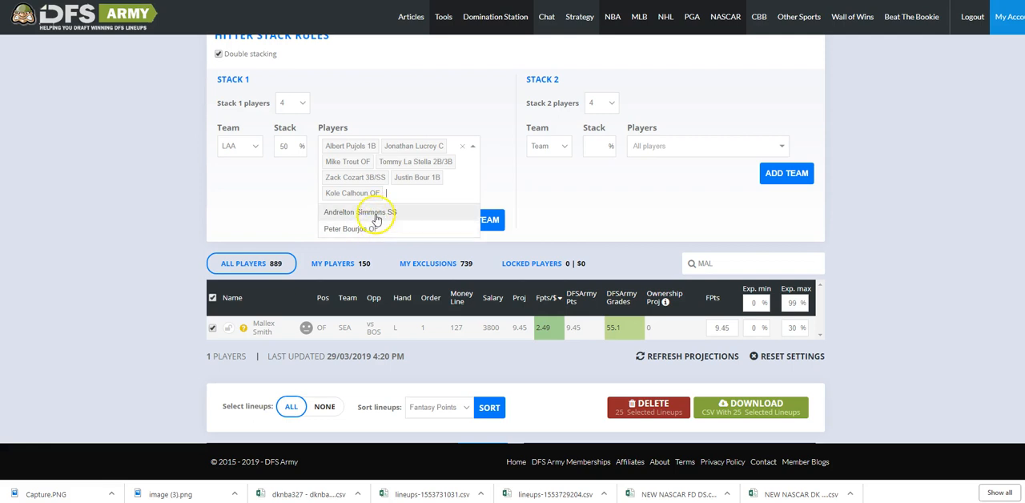
pyautogui.click(380, 220)
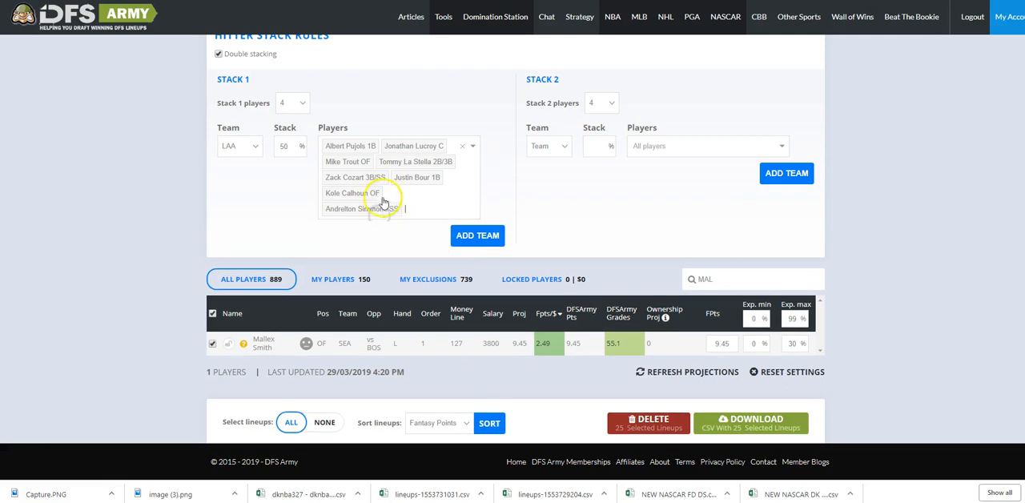
# Add SD to Stack 1 with a 50% stack, and append another blank team row.
pyautogui.click(491, 236)
pyautogui.click(247, 247)
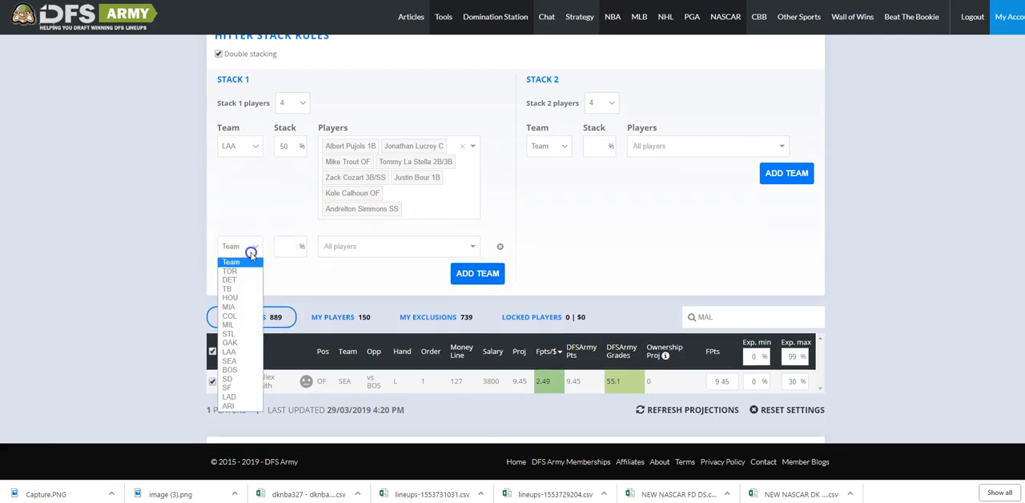
pyautogui.click(236, 378)
pyautogui.click(280, 248)
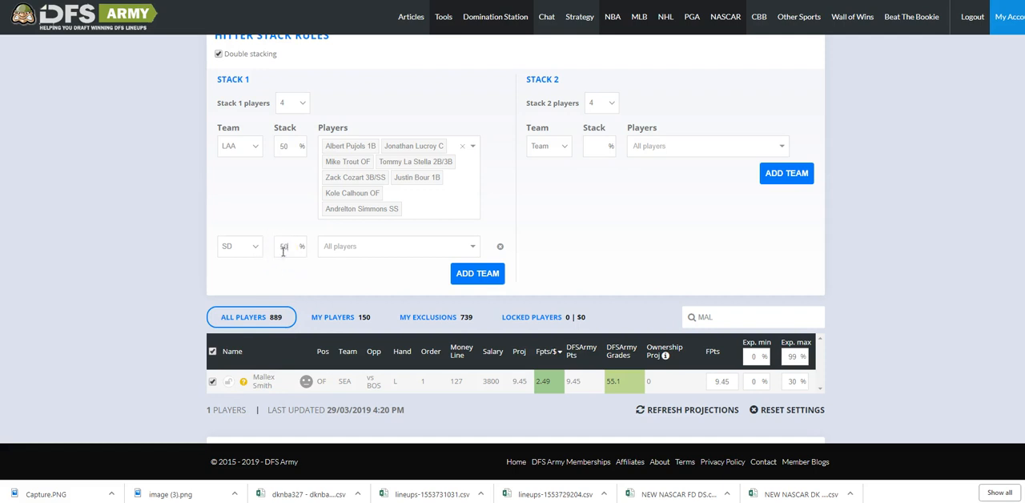
pyautogui.click(470, 273)
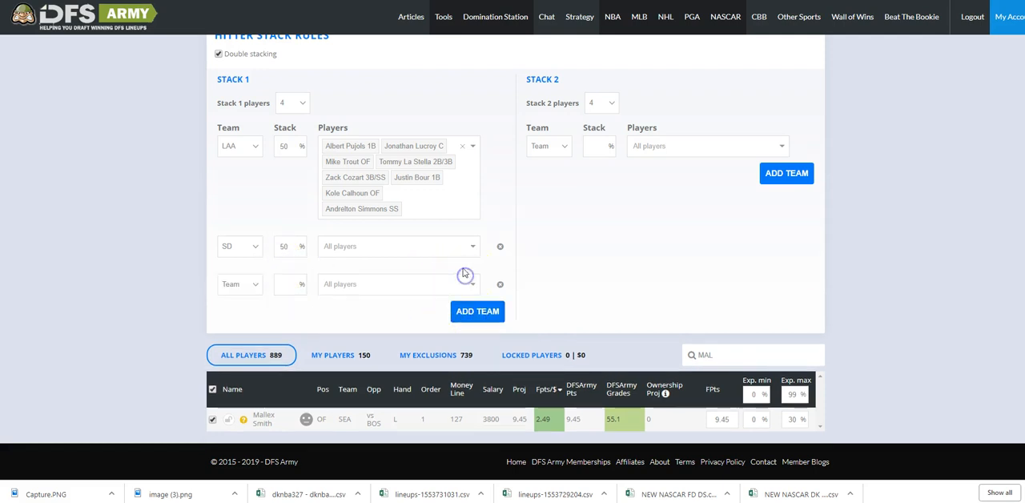
# Set Stack 2 to 3 players and choose HOU as its first team with a 20% stack.
pyautogui.scroll(1, 288, 88)
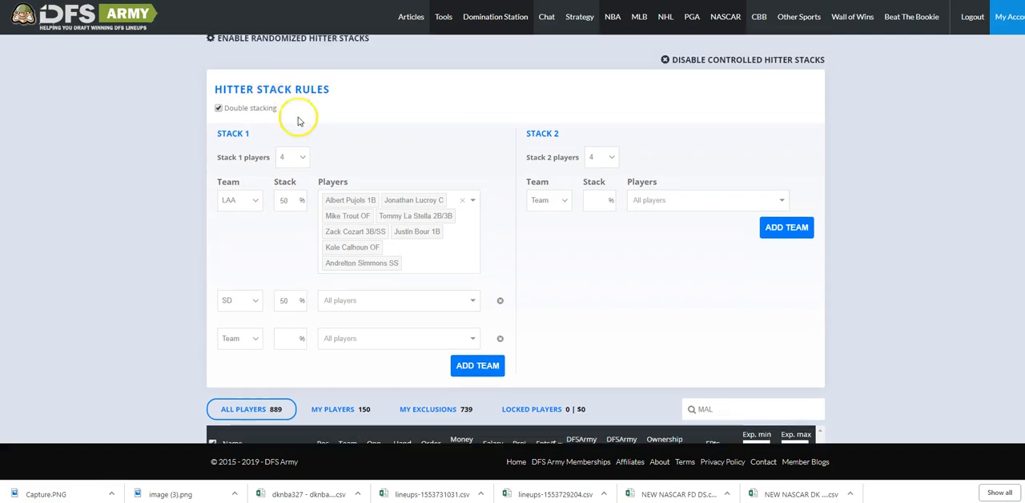
pyautogui.click(611, 157)
pyautogui.click(592, 182)
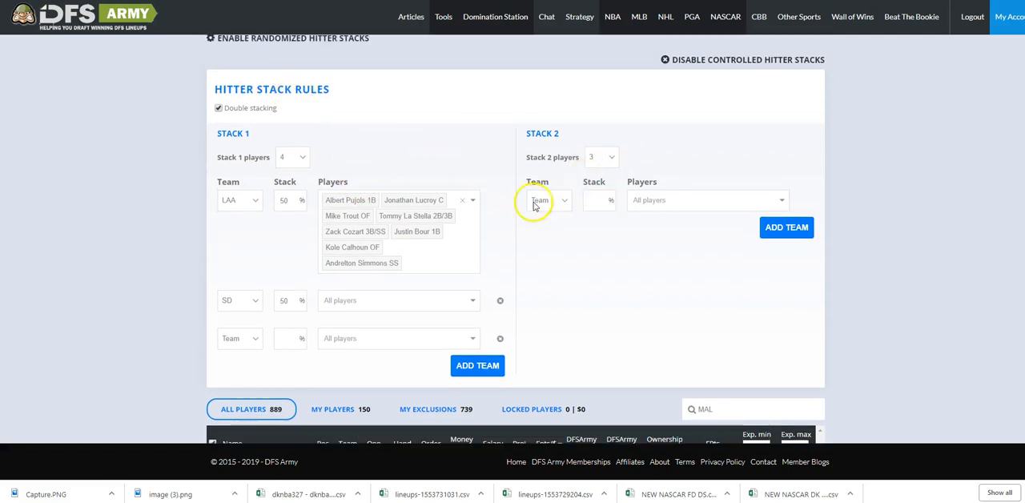
pyautogui.click(564, 200)
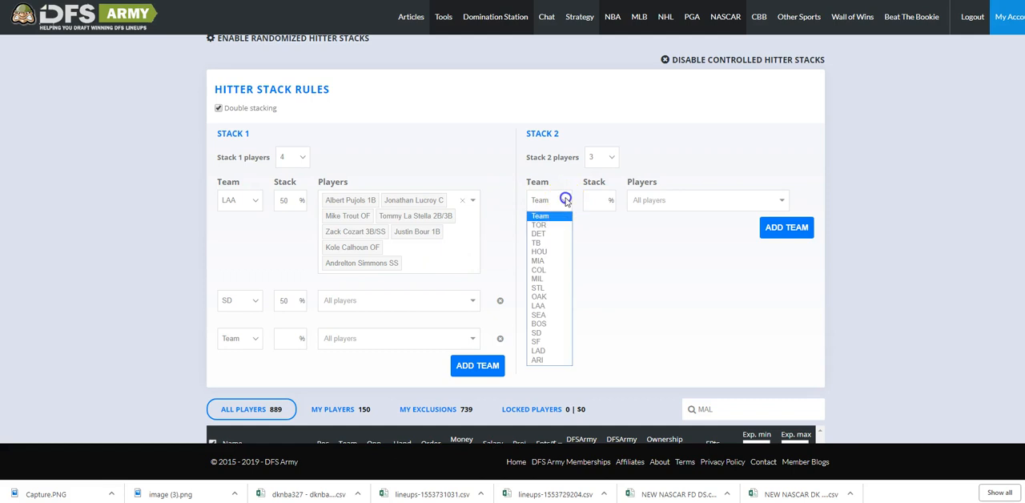
pyautogui.click(539, 252)
pyautogui.click(589, 200)
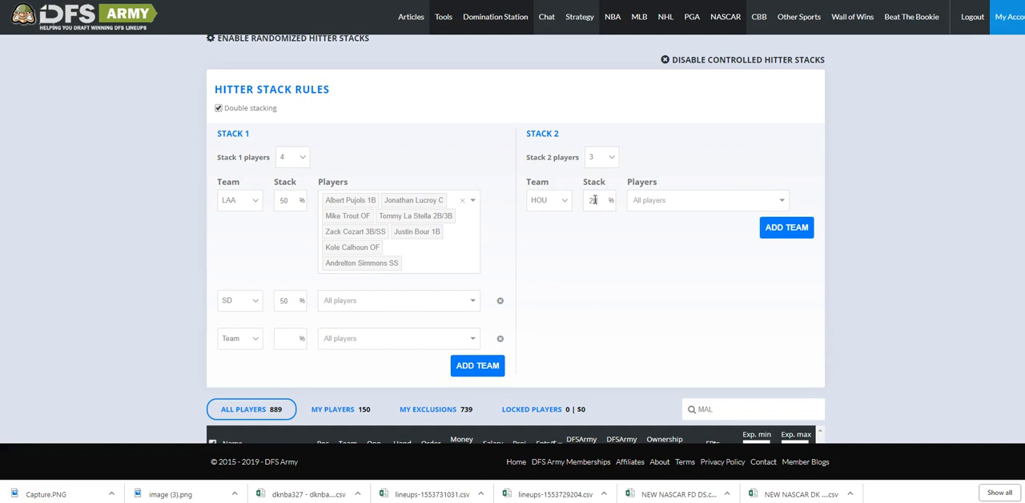
# Add DET to Stack 2 with a 20% stack.
pyautogui.click(786, 227)
pyautogui.click(549, 238)
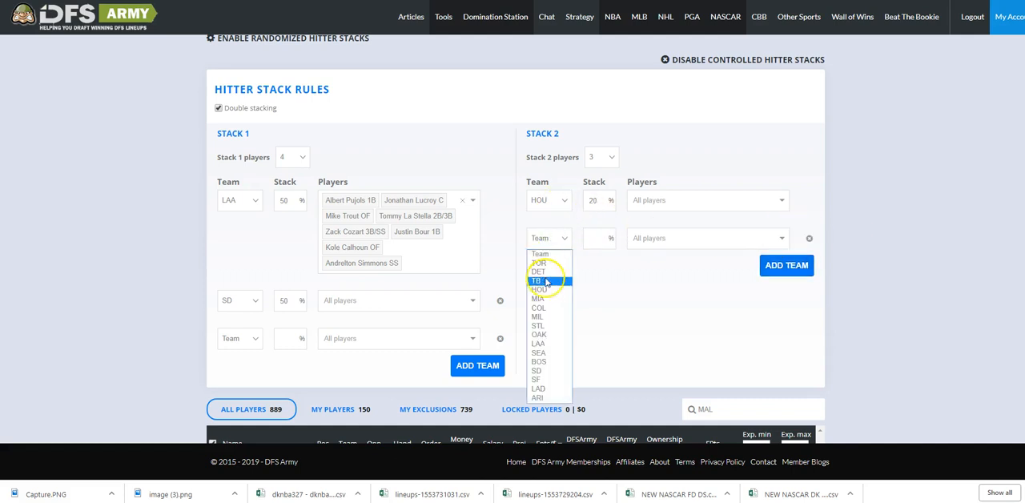
pyautogui.click(542, 272)
pyautogui.click(616, 232)
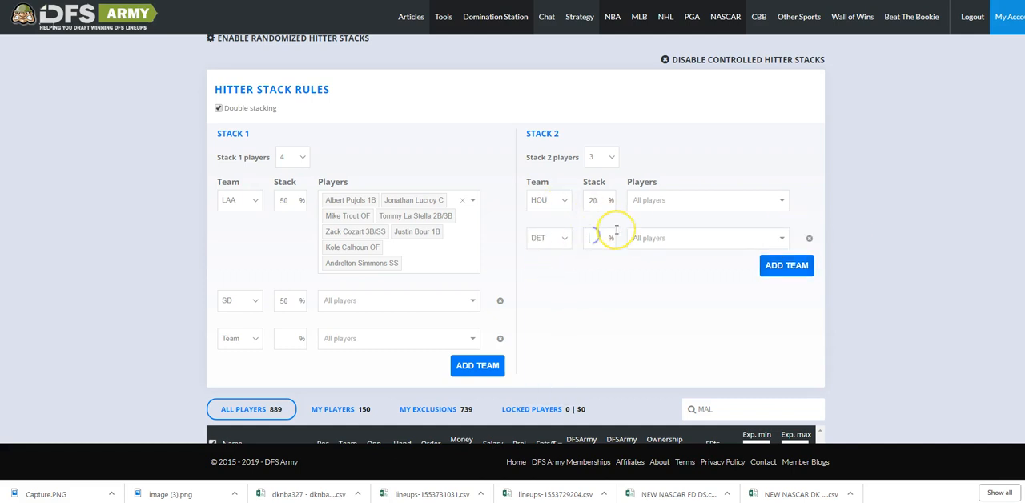
pyautogui.write('20')
# Add BOS to Stack 2 with a 30% stack.
pyautogui.click(786, 265)
pyautogui.click(545, 275)
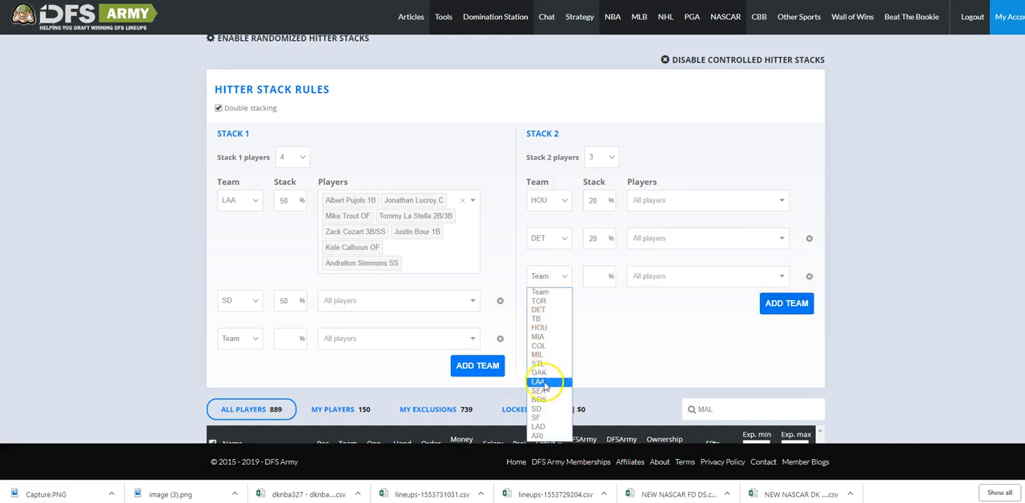
pyautogui.click(541, 399)
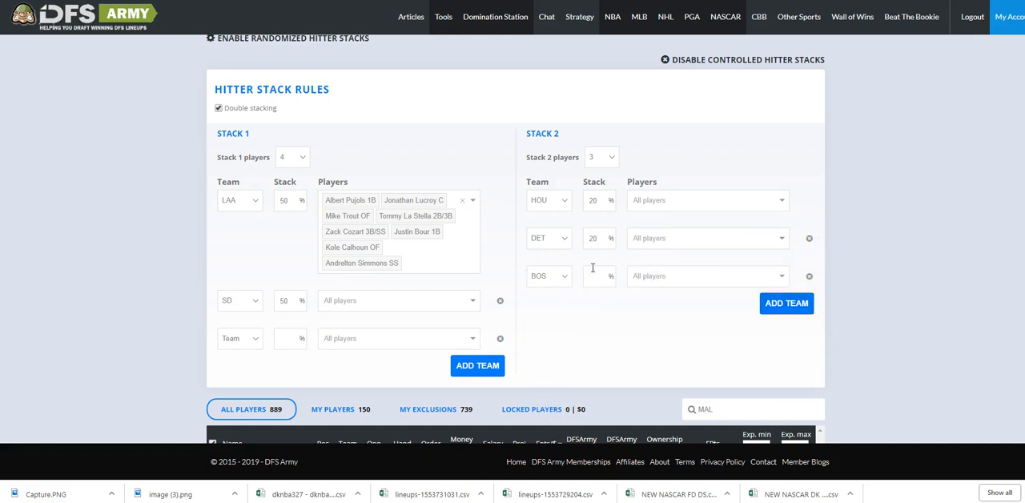
pyautogui.click(592, 267)
pyautogui.write('30')
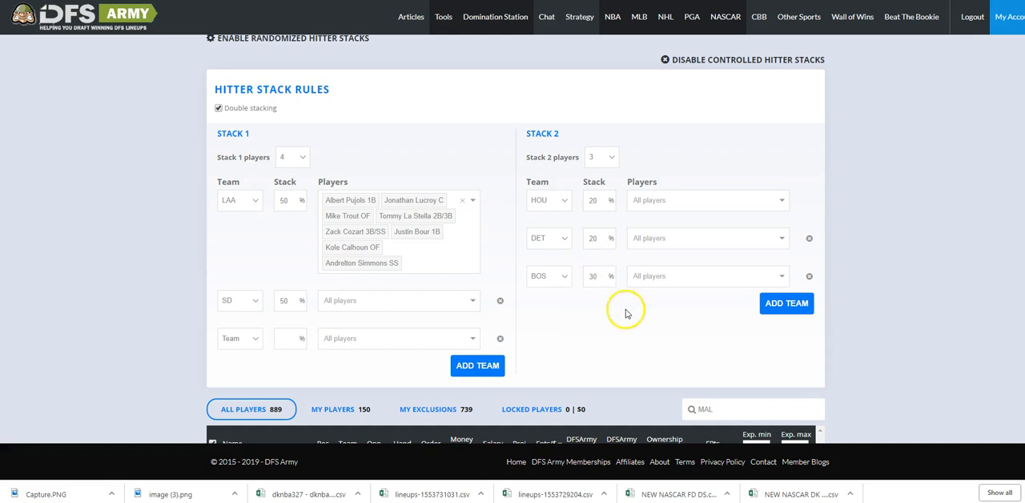
# Add TOR as the fourth team in Stack 2 with a 20% stack.
pyautogui.click(781, 303)
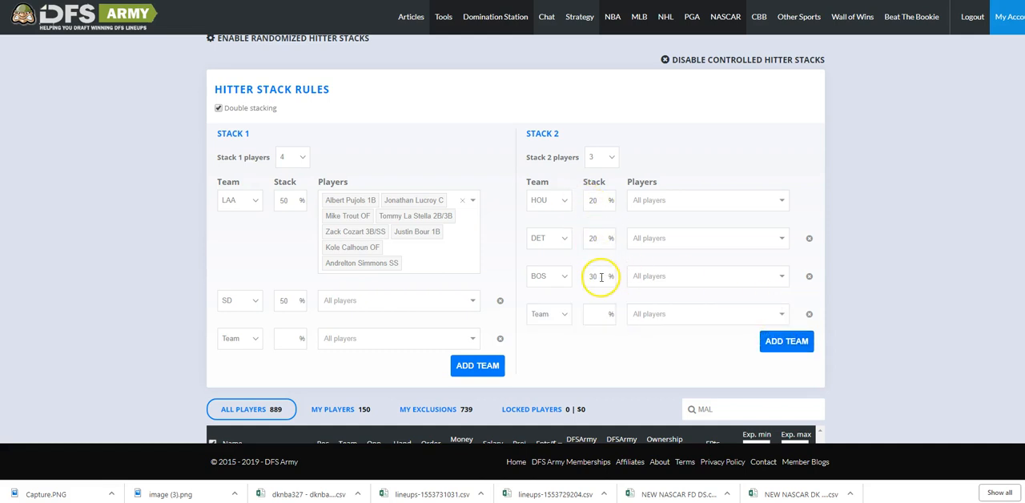
pyautogui.click(565, 313)
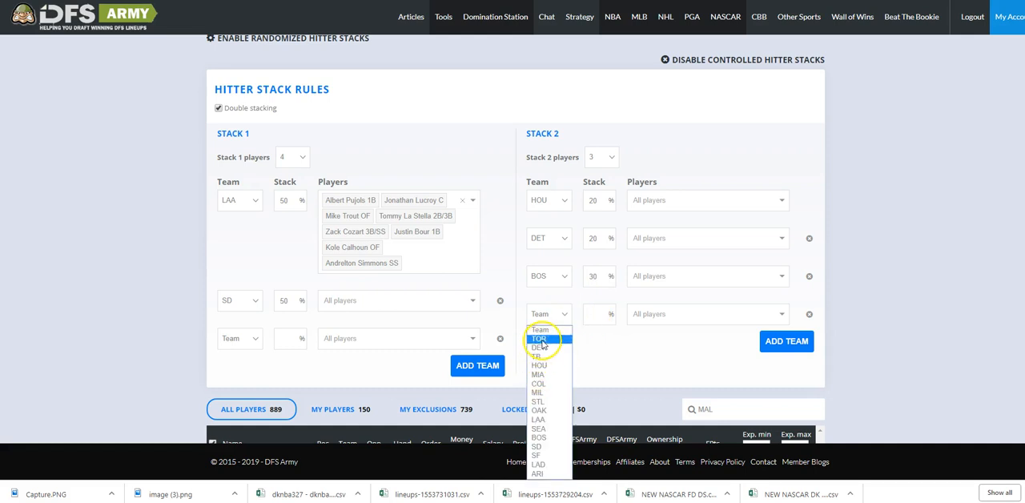
pyautogui.click(541, 339)
pyautogui.click(590, 313)
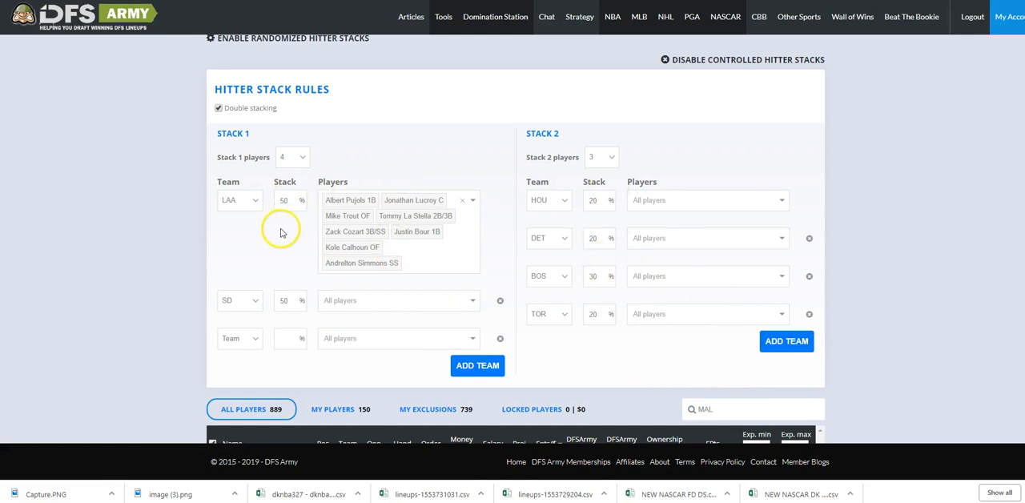
pyautogui.scroll(3, 596, 208)
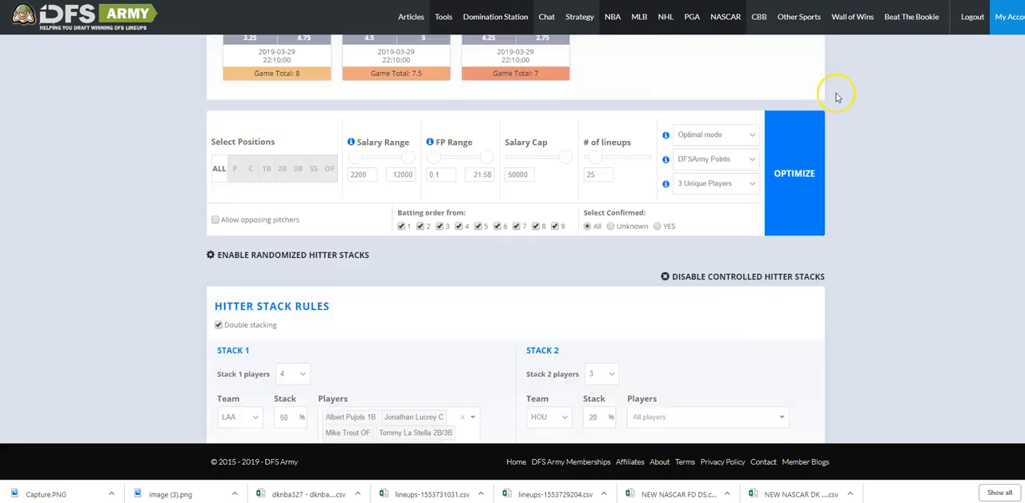
pyautogui.click(599, 170)
pyautogui.scroll(-3, 602, 261)
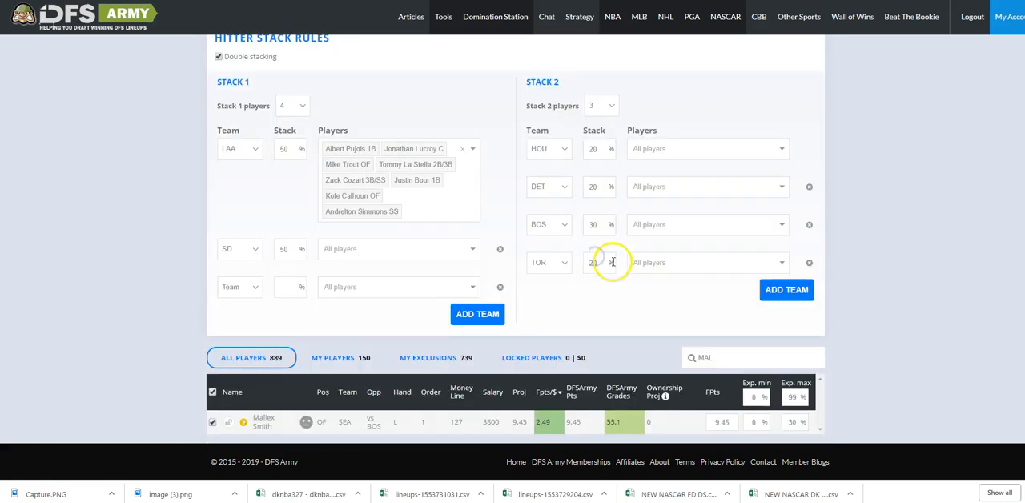
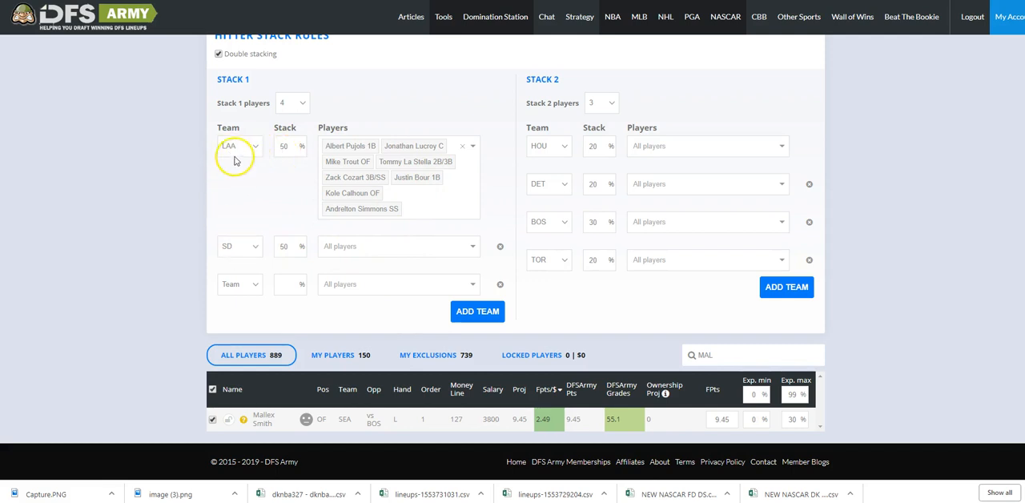
# Add LAA as the fifth team in Stack 2 with a 20% stack.
pyautogui.click(783, 287)
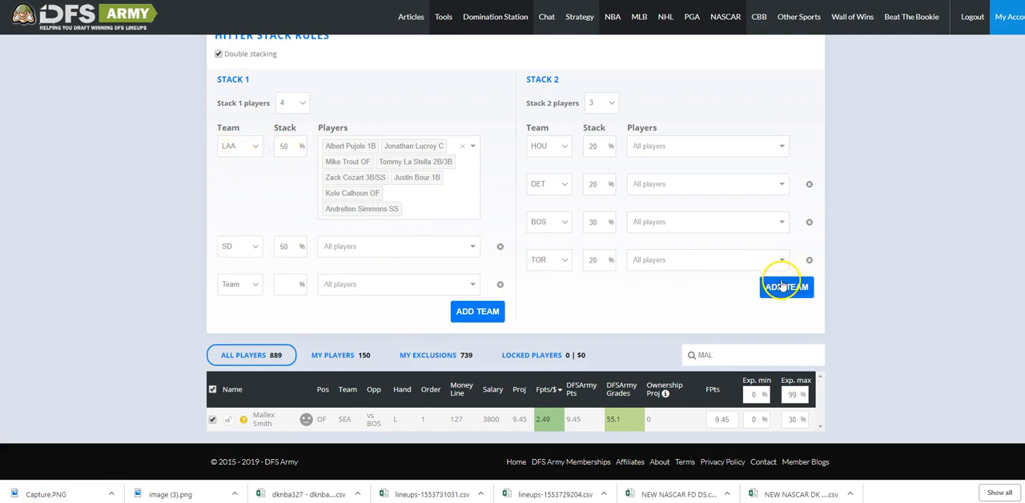
pyautogui.click(552, 297)
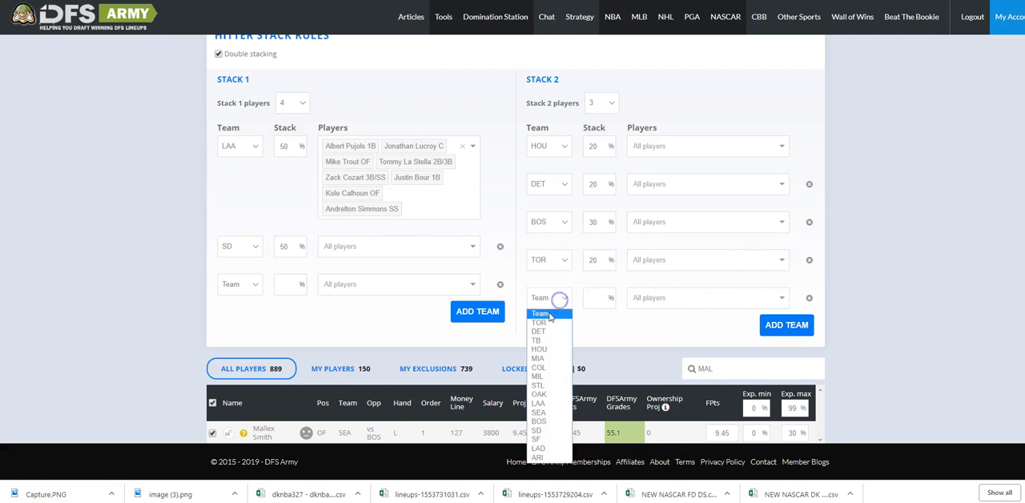
pyautogui.click(538, 402)
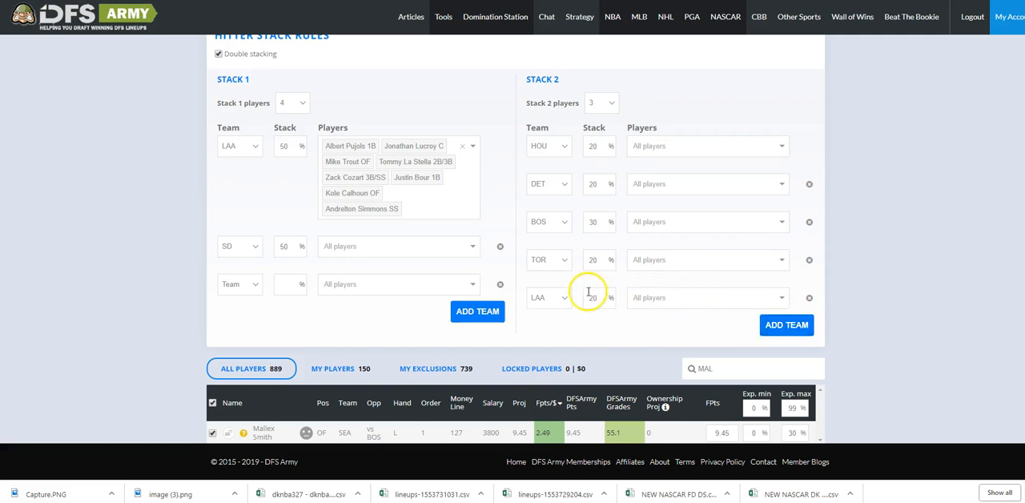
# Add SD as the sixth team in Stack 2 with a 20% stack.
pyautogui.click(797, 325)
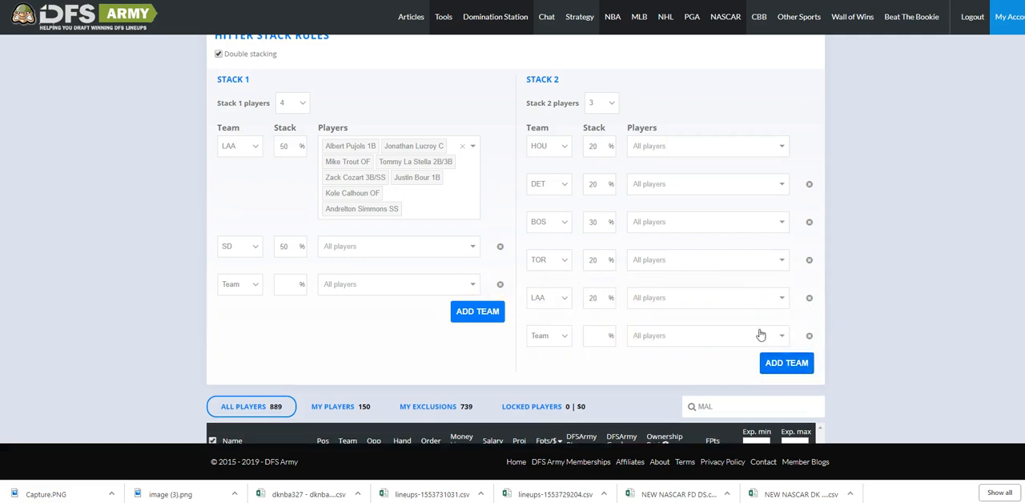
pyautogui.click(565, 334)
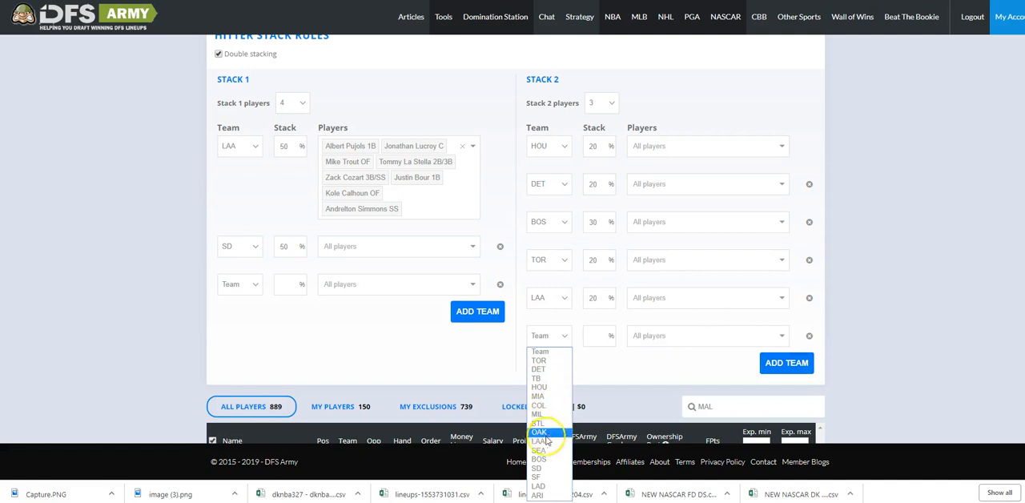
pyautogui.click(536, 468)
pyautogui.click(599, 336)
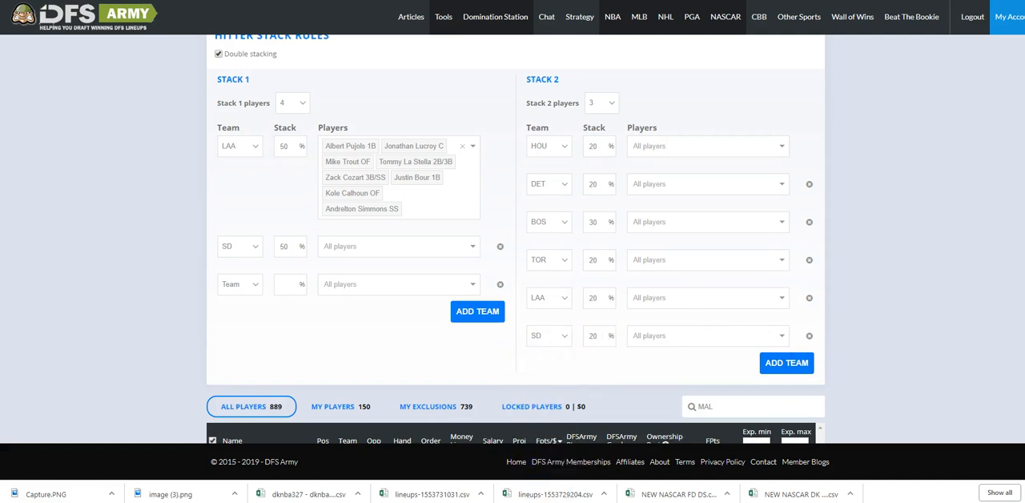
# Try to optimize the lineups with the current double-stack rules.
pyautogui.scroll(3, 599, 336)
pyautogui.click(812, 155)
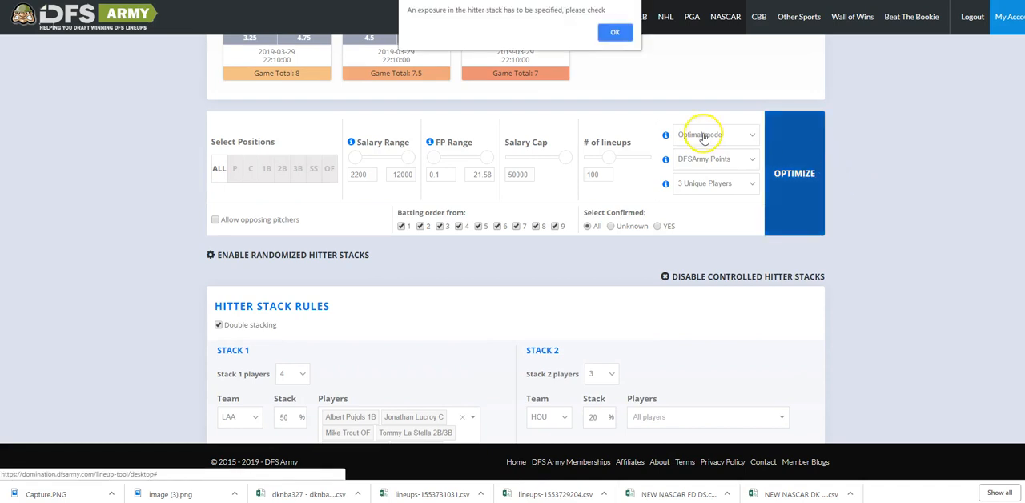
pyautogui.click(626, 38)
pyautogui.click(800, 192)
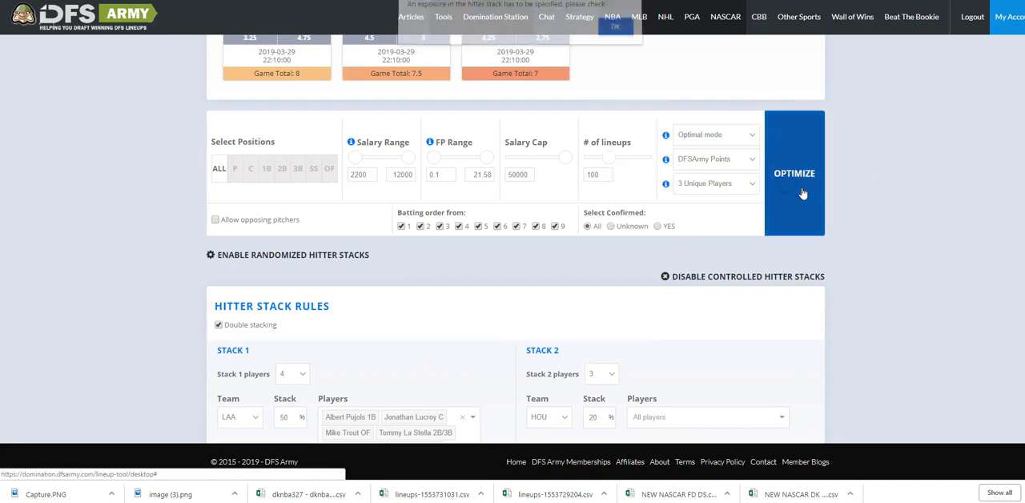
pyautogui.click(612, 32)
# Remove the empty third team row from Stack 1 and try the optimization again.
pyautogui.scroll(-3, 735, 185)
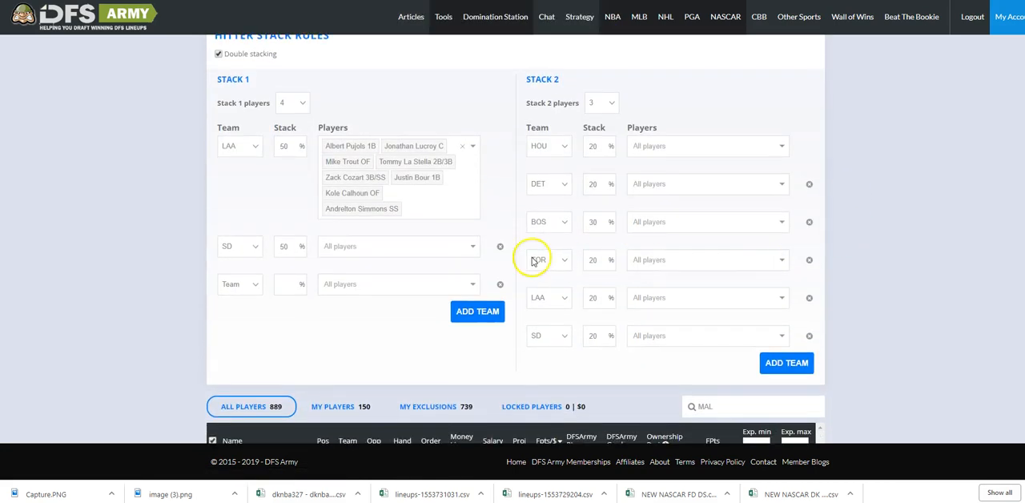
pyautogui.click(500, 285)
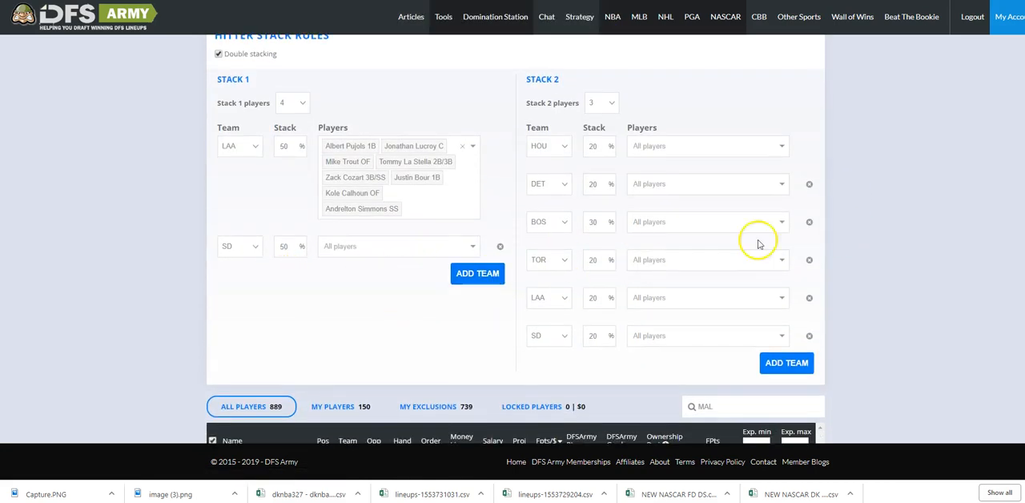
pyautogui.scroll(4, 800, 237)
pyautogui.click(798, 234)
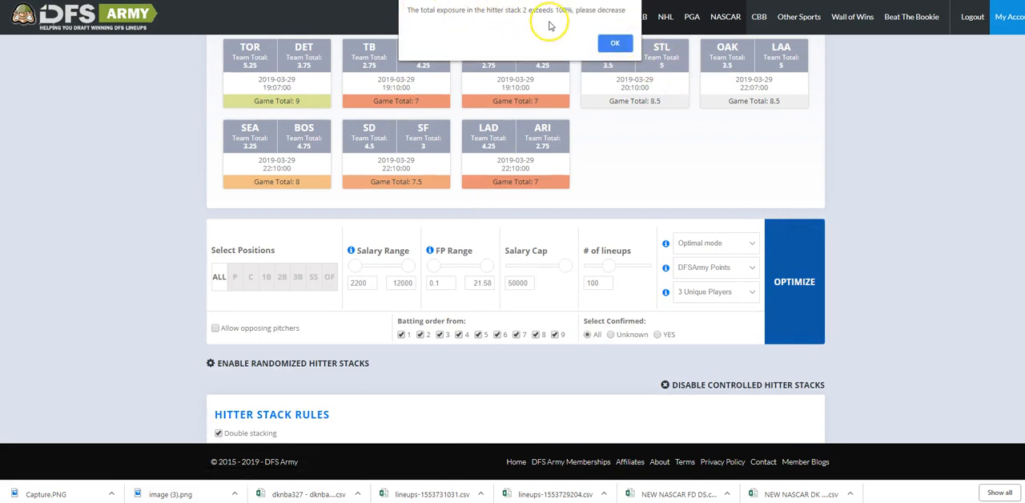
pyautogui.click(617, 47)
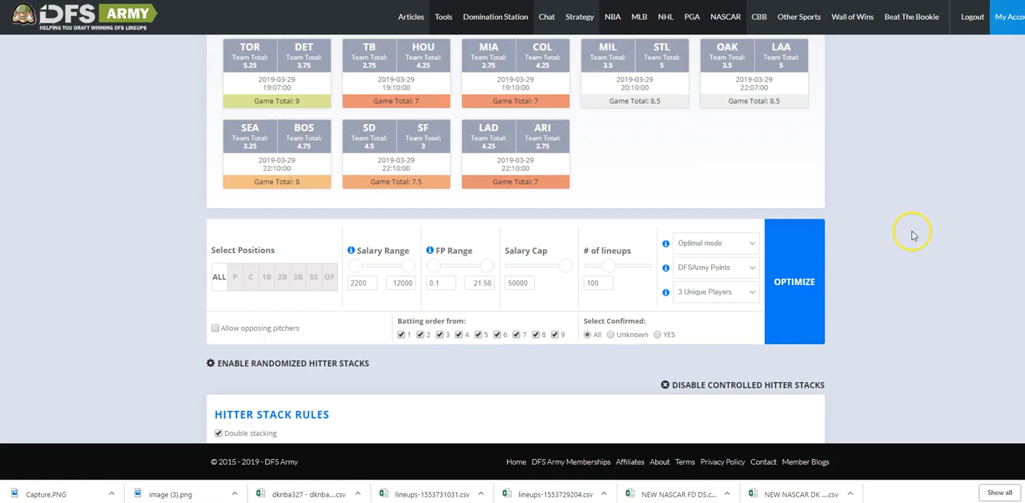
# Remove TOR from Stack 2 and set the BOS stack to 20%.
pyautogui.scroll(-5, 709, 268)
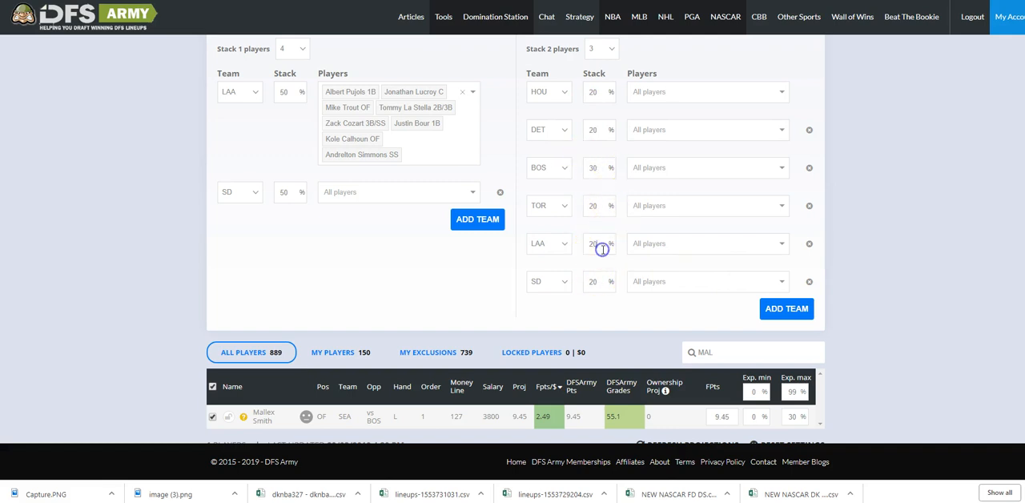
pyautogui.click(809, 207)
pyautogui.click(810, 206)
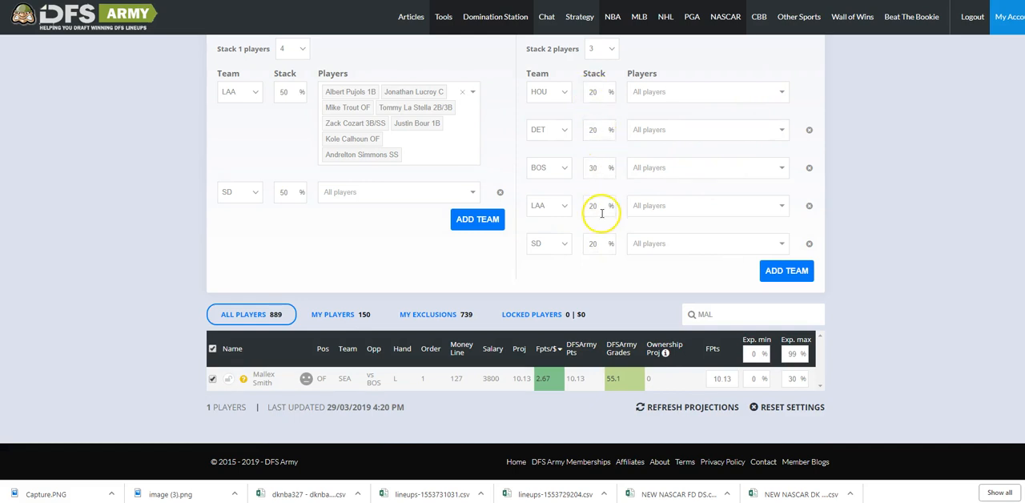
pyautogui.click(597, 167)
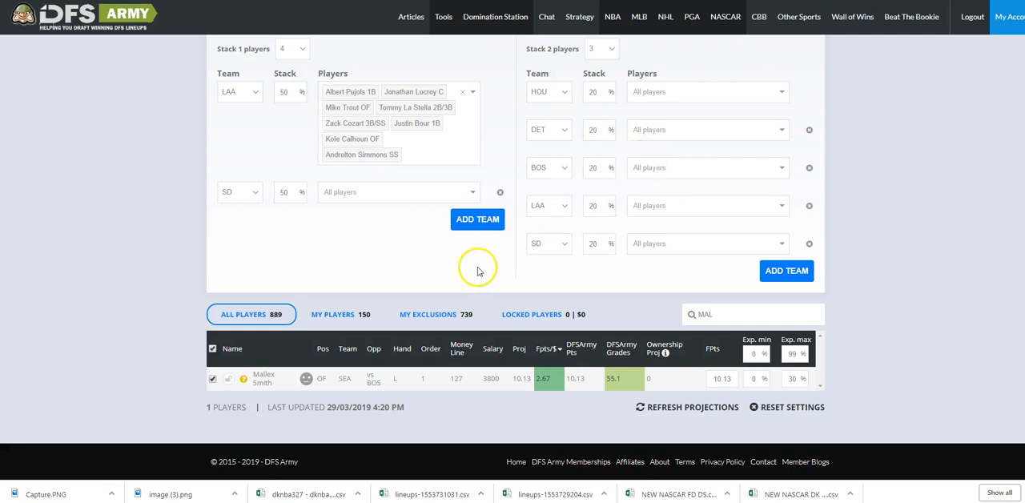
# Run the optimizer in Optimal mode with the corrected stacks and abort it partway through.
pyautogui.scroll(5, 851, 227)
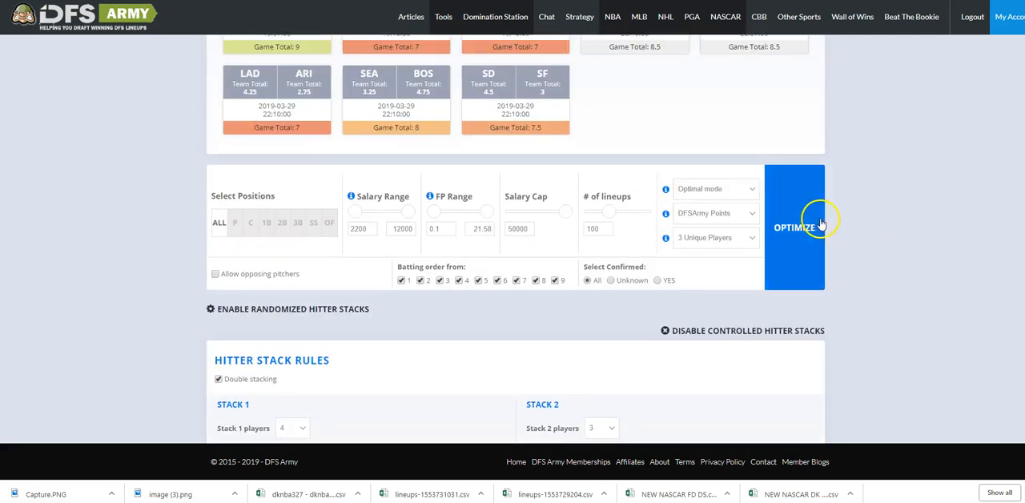
pyautogui.click(802, 224)
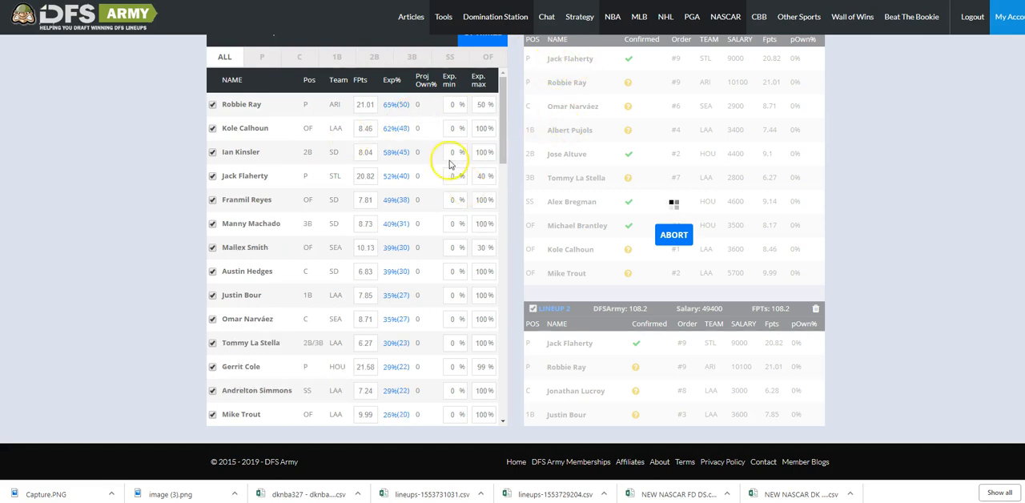
pyautogui.click(675, 235)
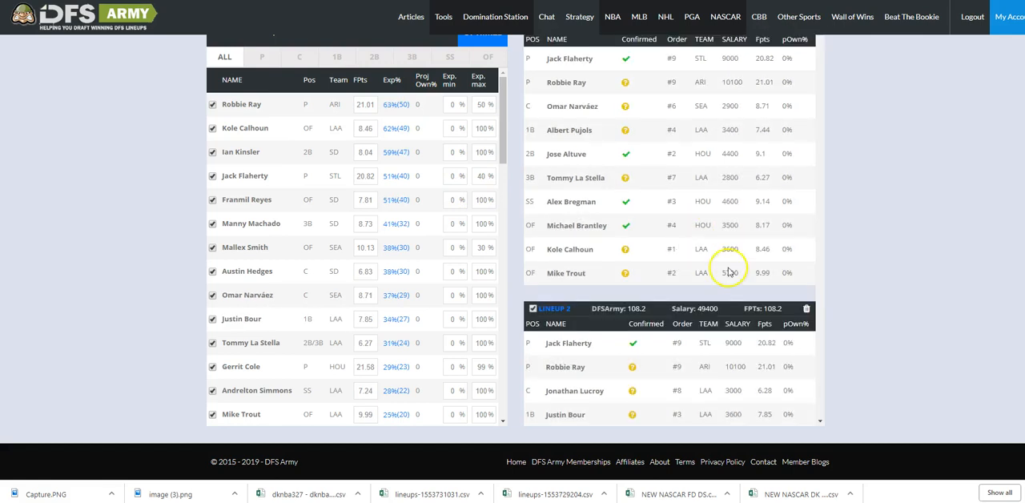
# Set the lineup generation to Tournament mode.
pyautogui.scroll(15, 829, 238)
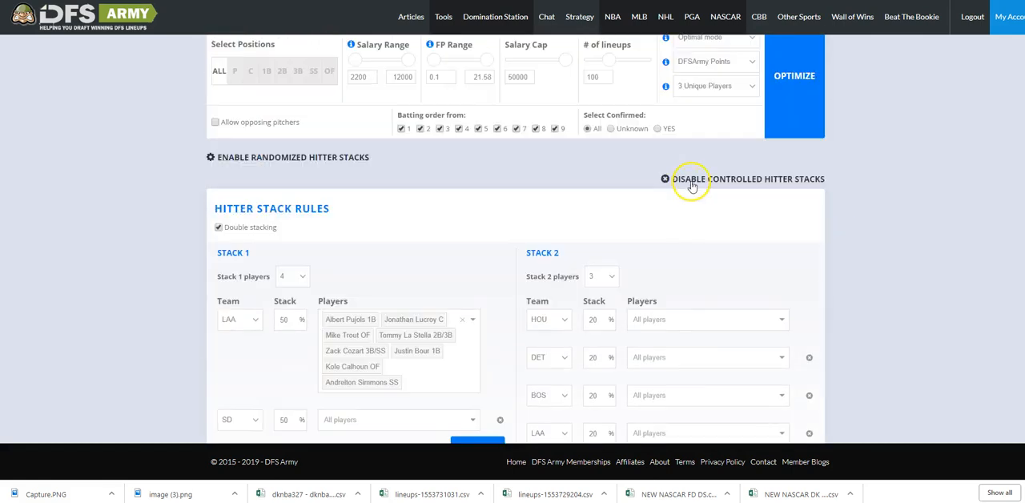
pyautogui.scroll(1, 601, 167)
pyautogui.click(737, 254)
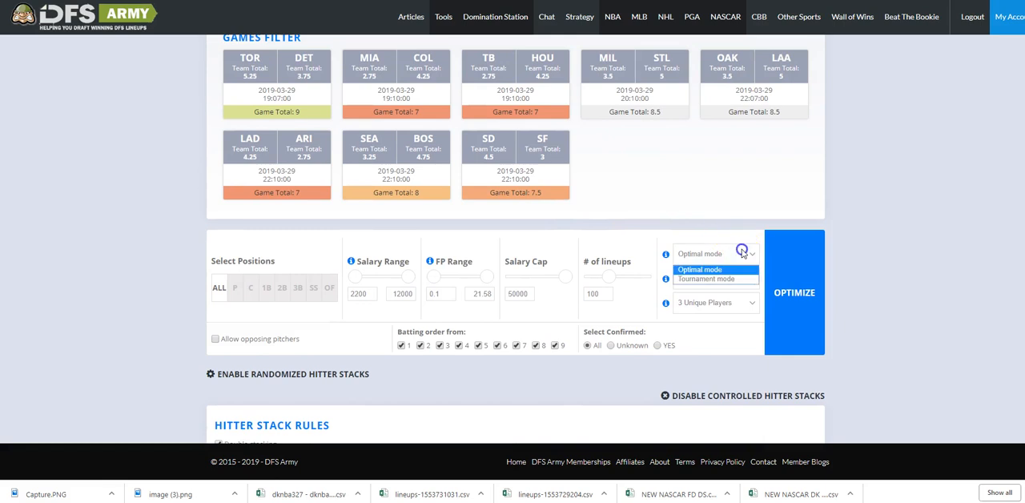
pyautogui.click(716, 279)
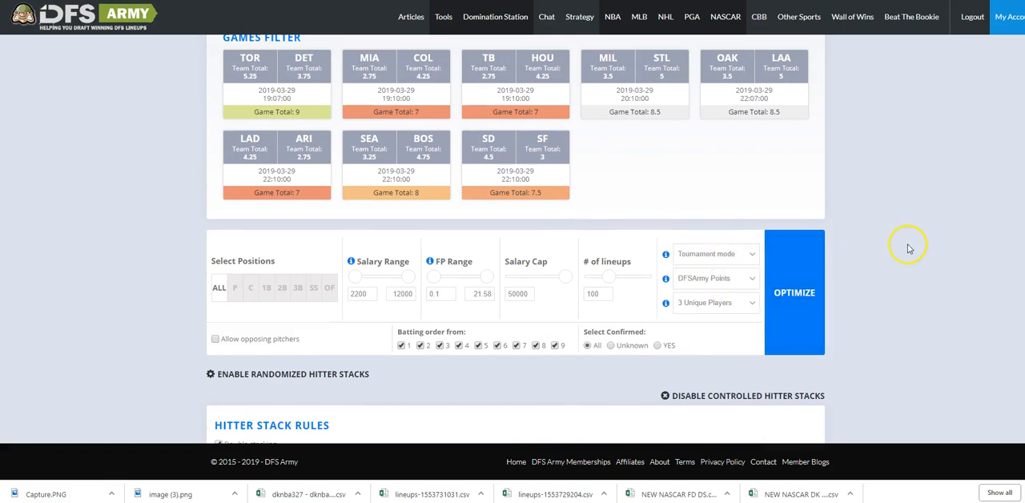
# Optimize the lineups in Tournament mode, filter the exposure list to pitchers, and abort the run partway.
pyautogui.scroll(-1, 908, 248)
pyautogui.click(770, 210)
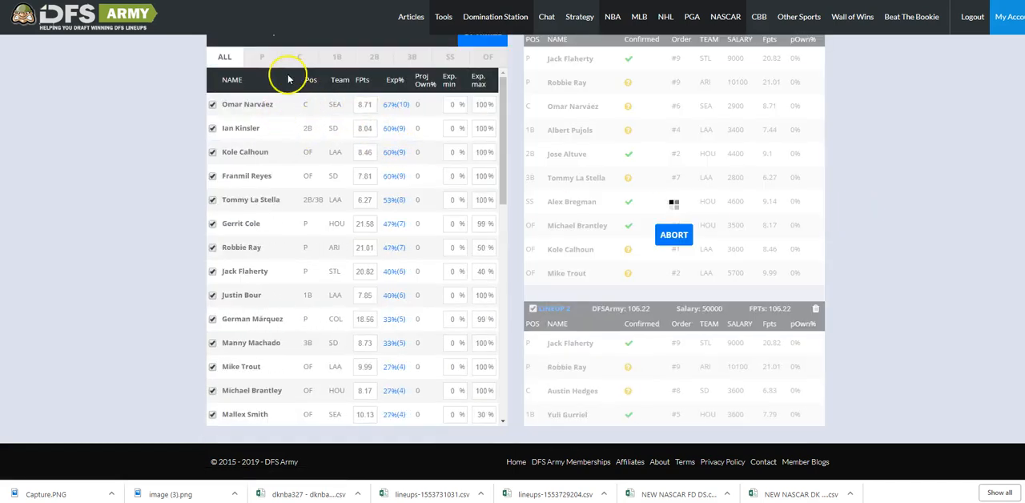
pyautogui.click(267, 58)
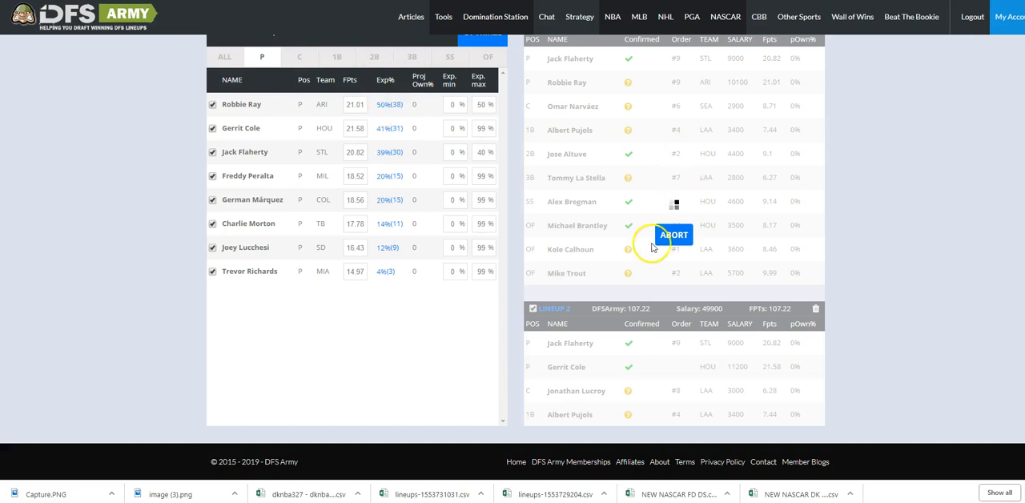
pyautogui.click(675, 236)
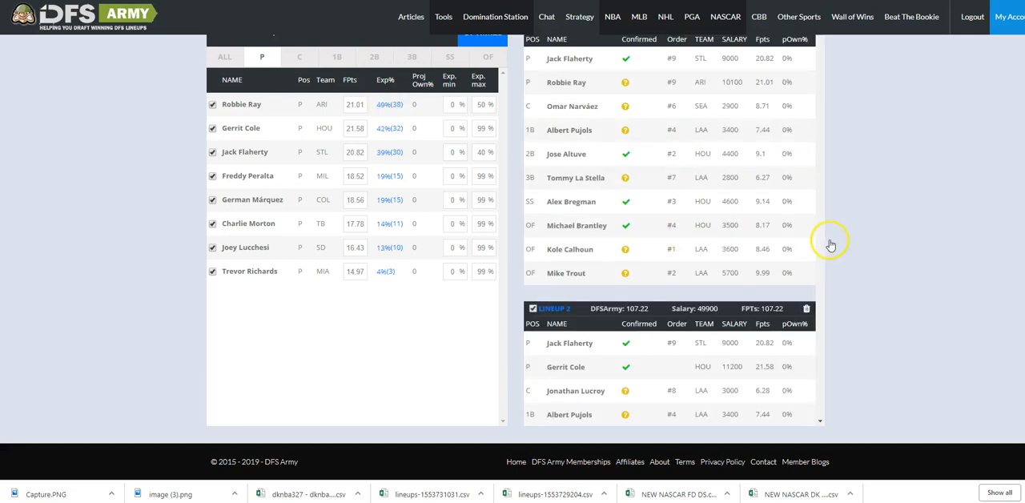
# Disable the controlled hitter stacks.
pyautogui.scroll(5, 830, 244)
pyautogui.scroll(-11, 830, 244)
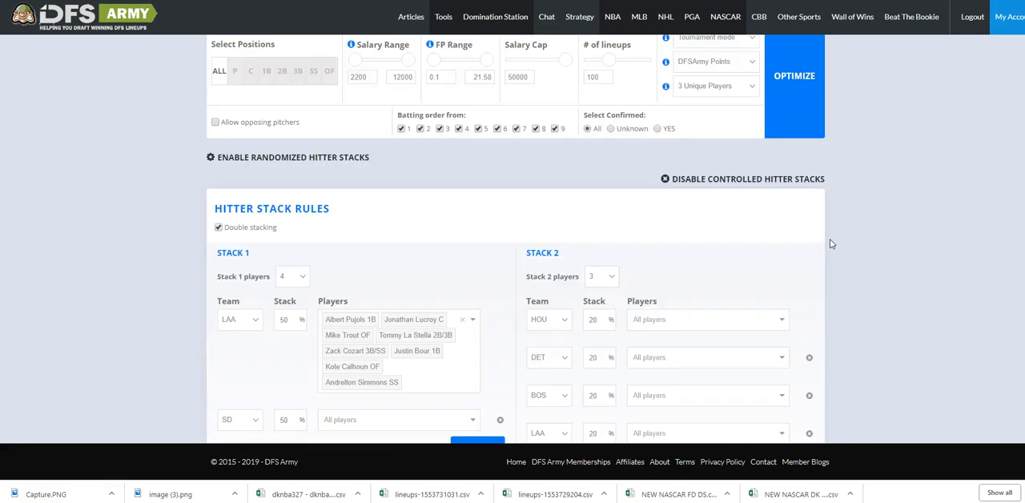
pyautogui.scroll(3, 830, 244)
pyautogui.scroll(2, 480, 252)
pyautogui.click(738, 186)
# Clear the player search so that the full player pool is listed.
pyautogui.scroll(-3, 857, 237)
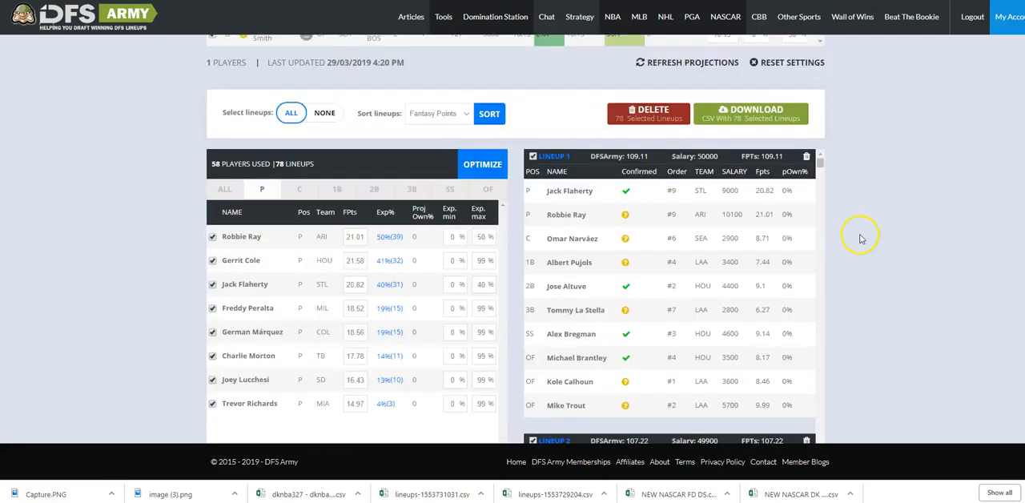
pyautogui.scroll(2, 858, 238)
pyautogui.write('=')
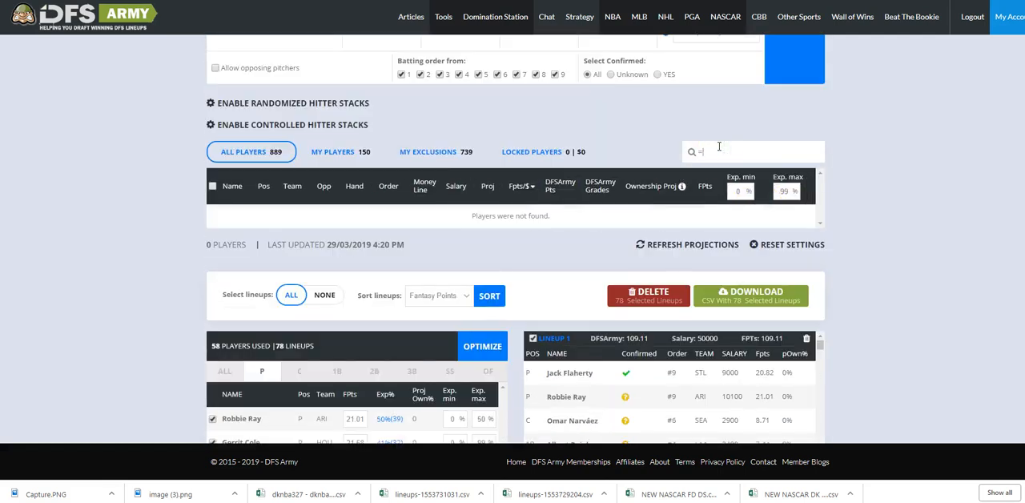
pyautogui.press('BackSpace')
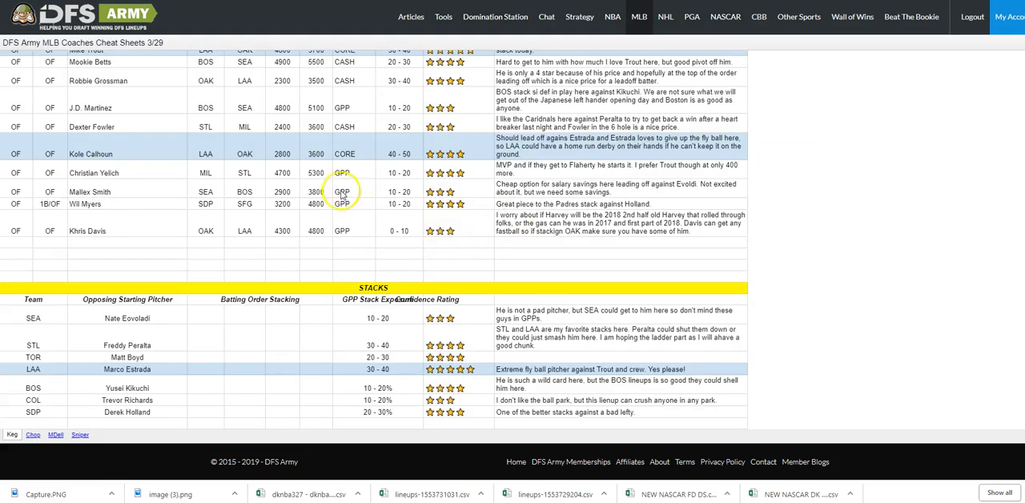
# Review the 3/29 MLB coaches cheat sheets, checking Keg's pitcher and hitter picks, exposures and ratings, and open the Chop sheet.
pyautogui.scroll(5, 339, 183)
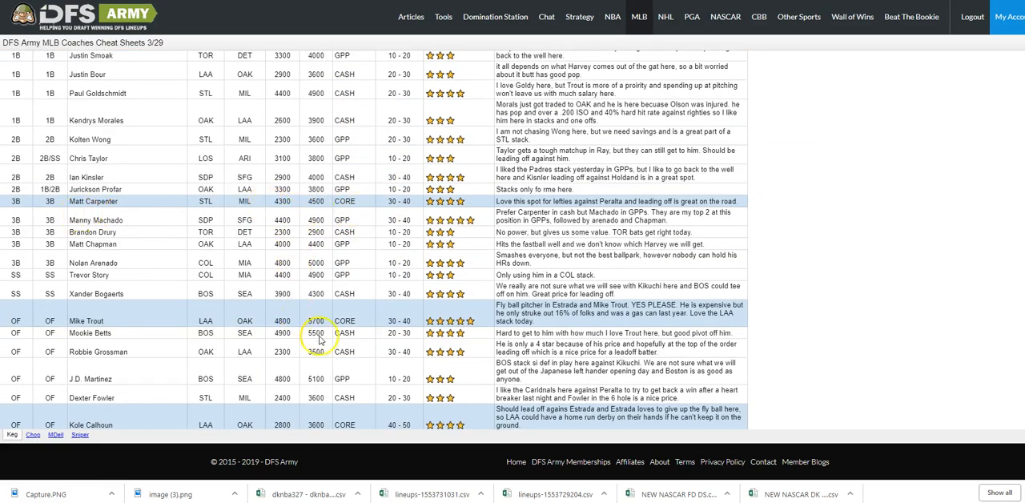
pyautogui.scroll(-3, 319, 340)
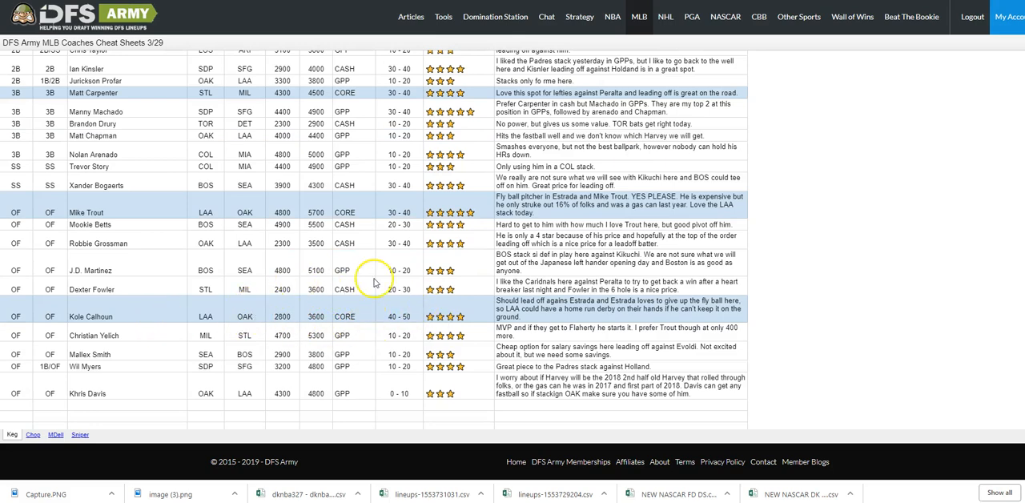
pyautogui.scroll(6, 373, 281)
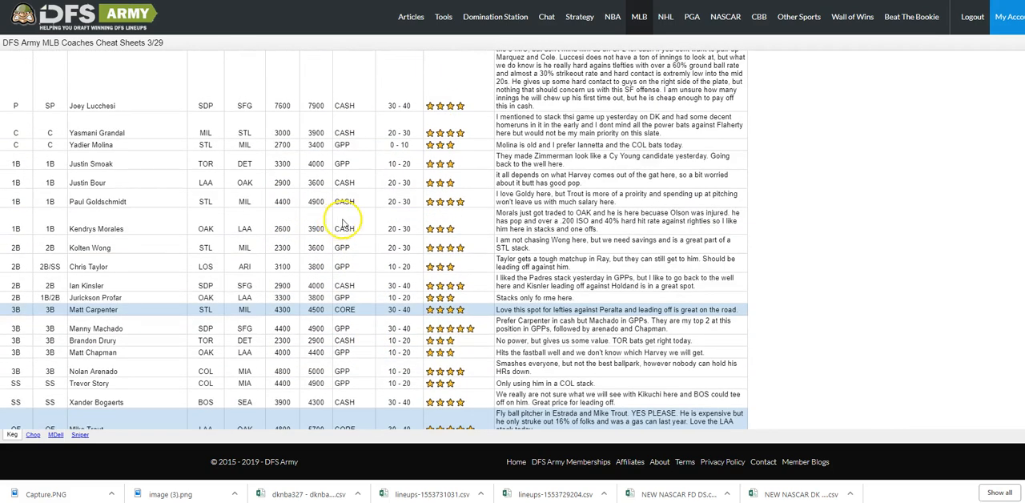
pyautogui.scroll(1, 404, 127)
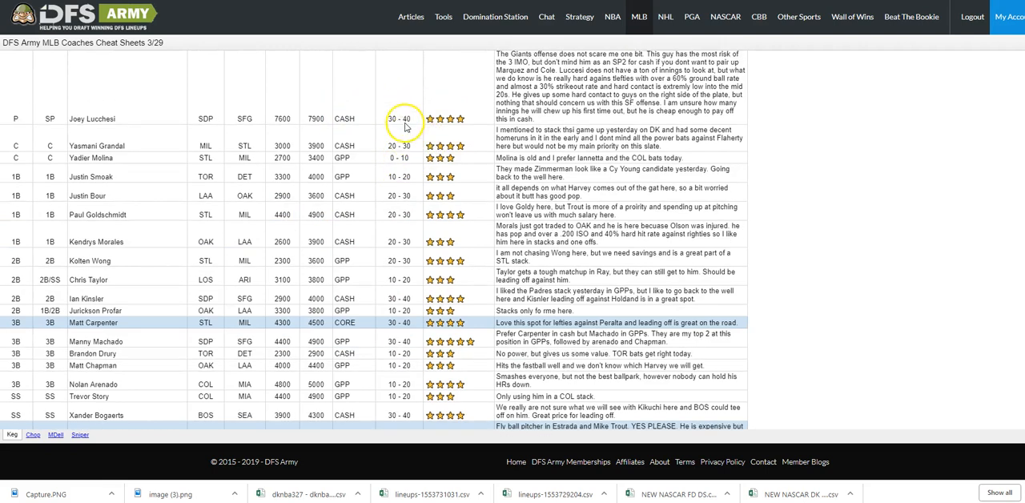
pyautogui.scroll(1, 404, 126)
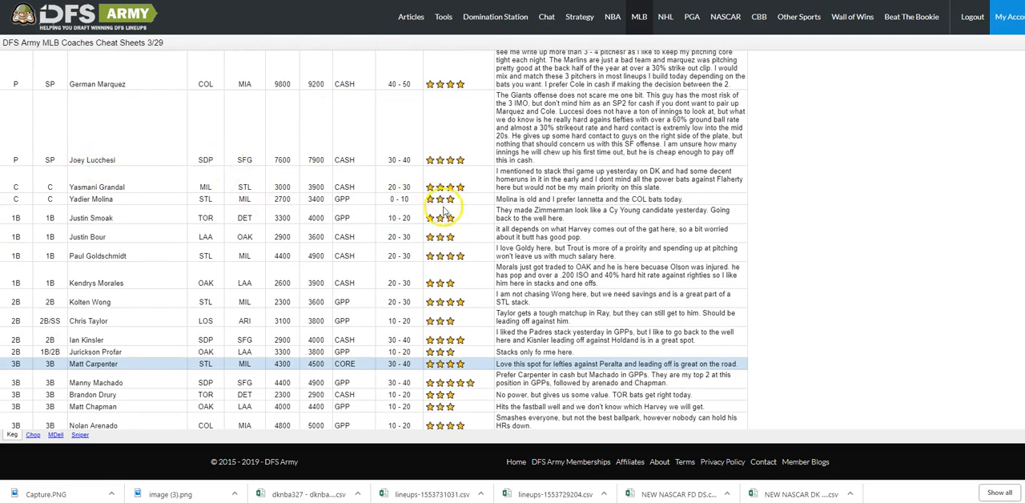
pyautogui.scroll(-2, 445, 209)
pyautogui.scroll(-3, 448, 228)
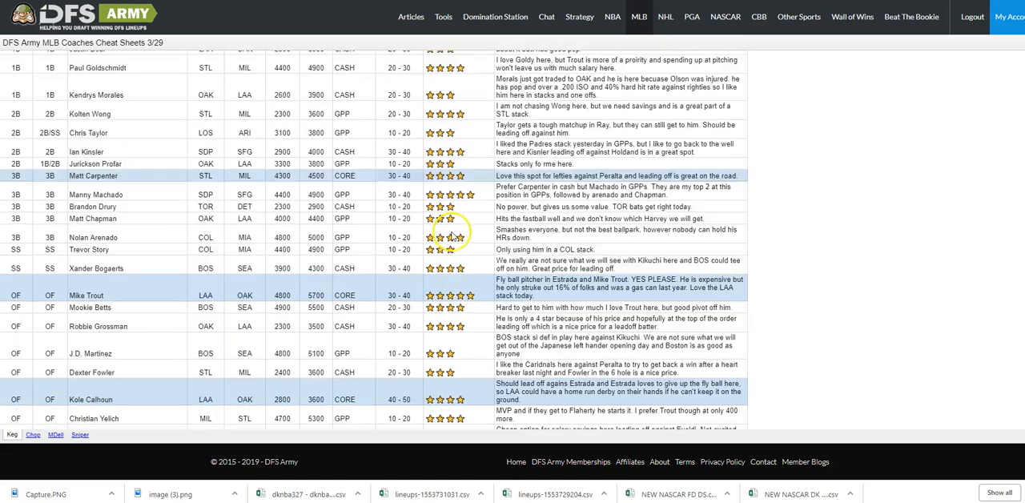
pyautogui.click(33, 434)
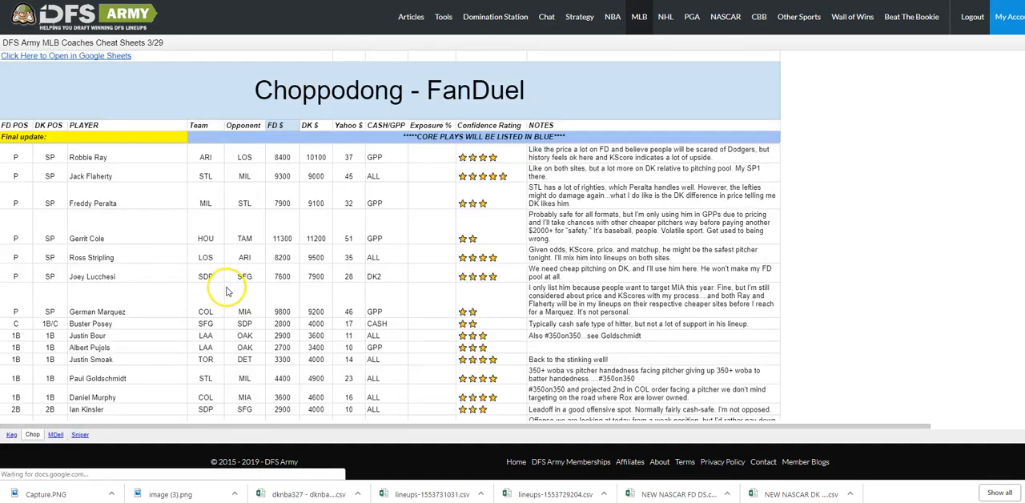
# Read through the Chop cheat sheet's pitcher, infield and outfield picks with their confidence ratings and notes.
pyautogui.scroll(-3, 240, 204)
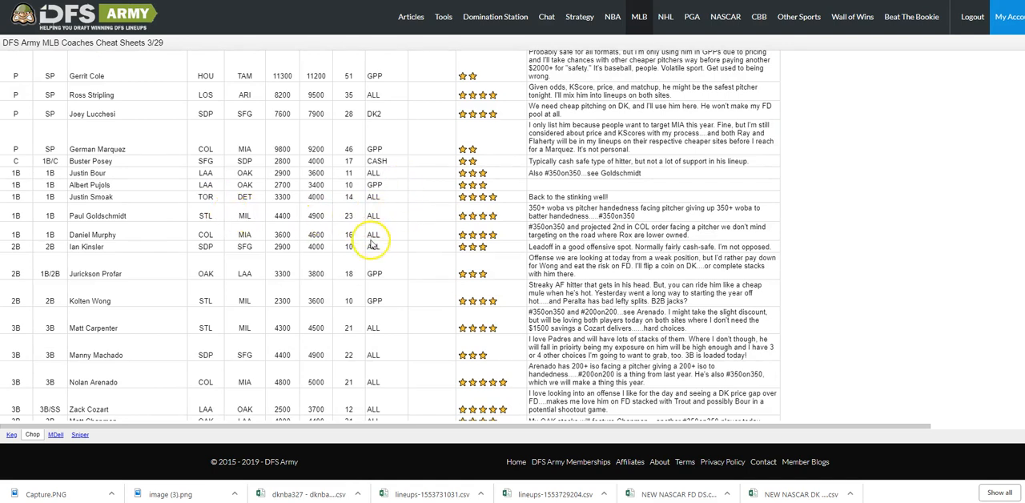
pyautogui.scroll(-2, 396, 280)
pyautogui.scroll(-3, 401, 283)
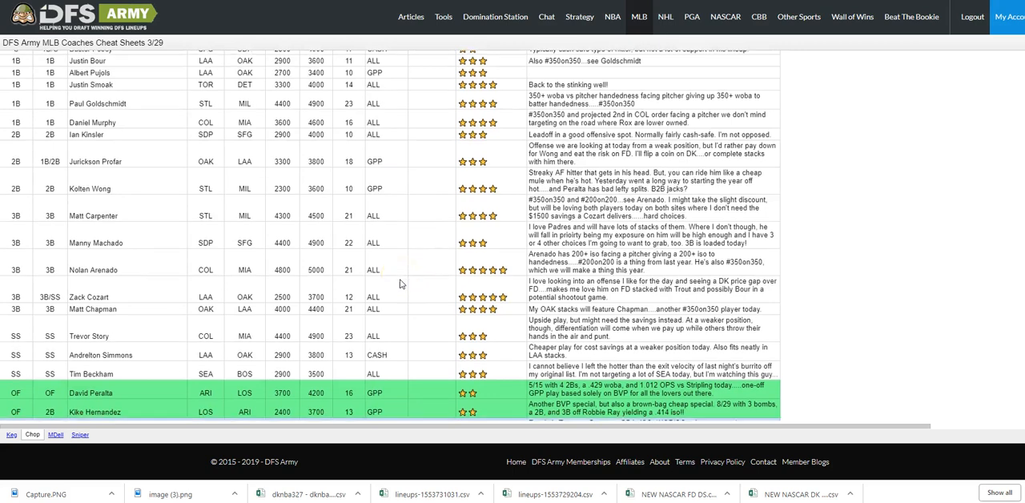
# Open the MDell cheat sheet and review its picks, core plays, confidence ratings and notes from pitchers through outfielders.
pyautogui.click(55, 434)
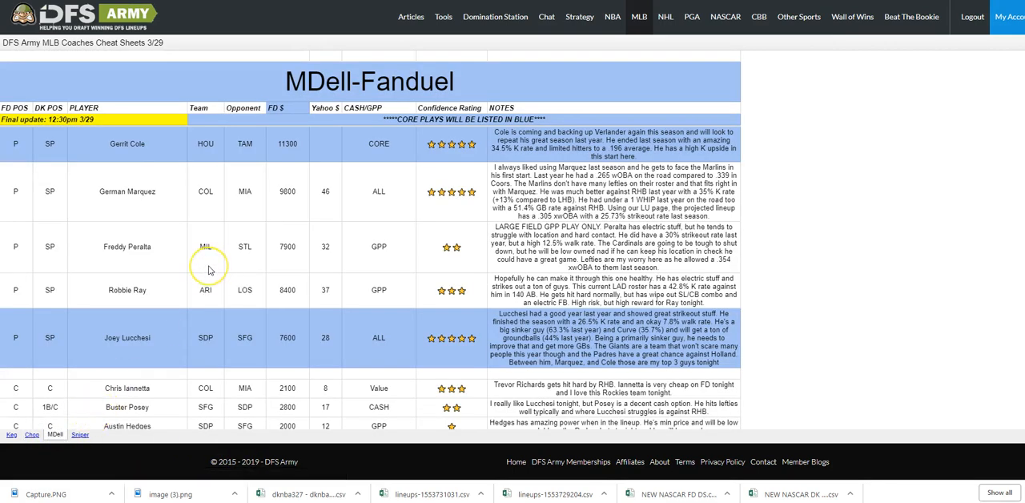
pyautogui.scroll(-5, 208, 269)
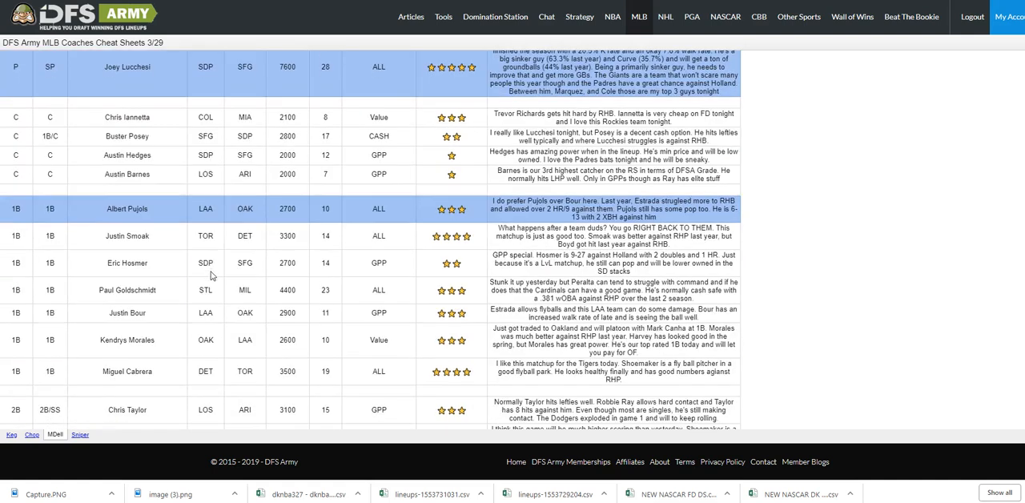
pyautogui.click(212, 291)
pyautogui.scroll(-2, 269, 302)
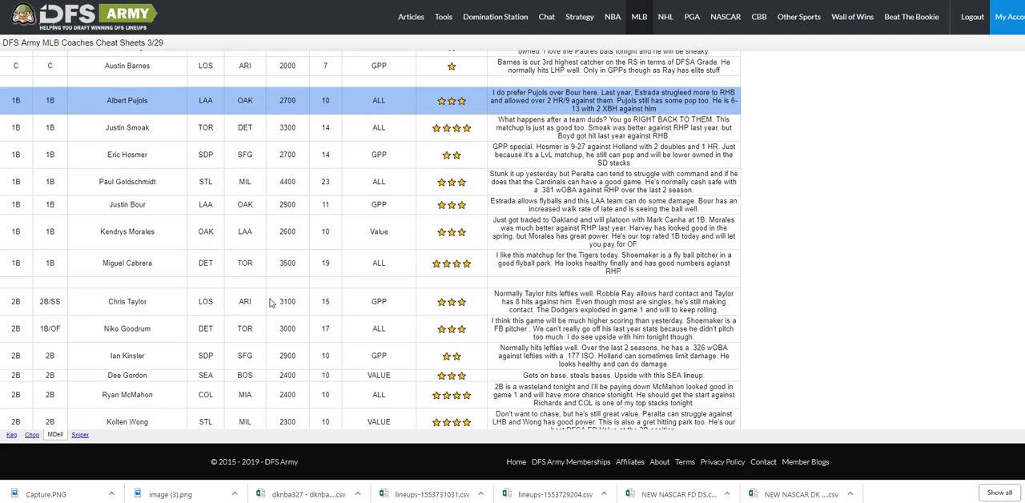
pyautogui.scroll(-4, 270, 301)
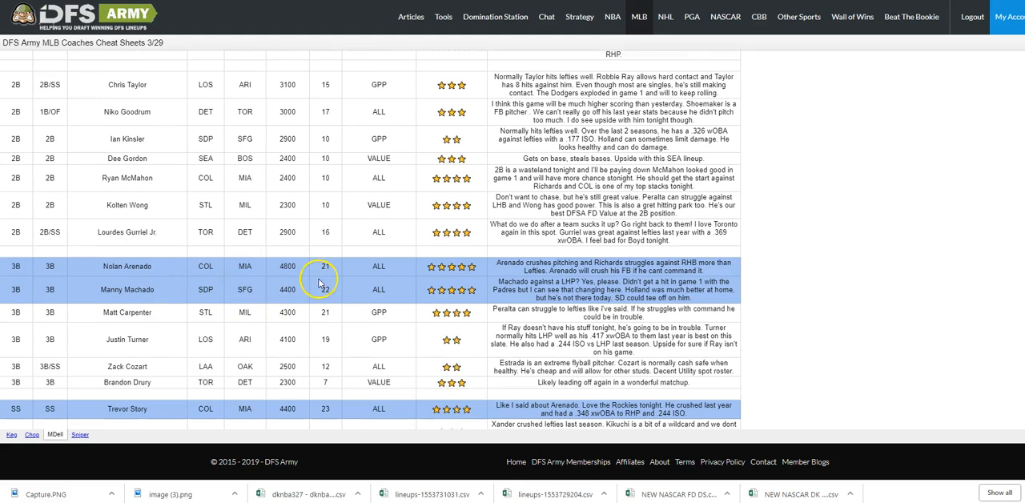
pyautogui.scroll(-3, 336, 371)
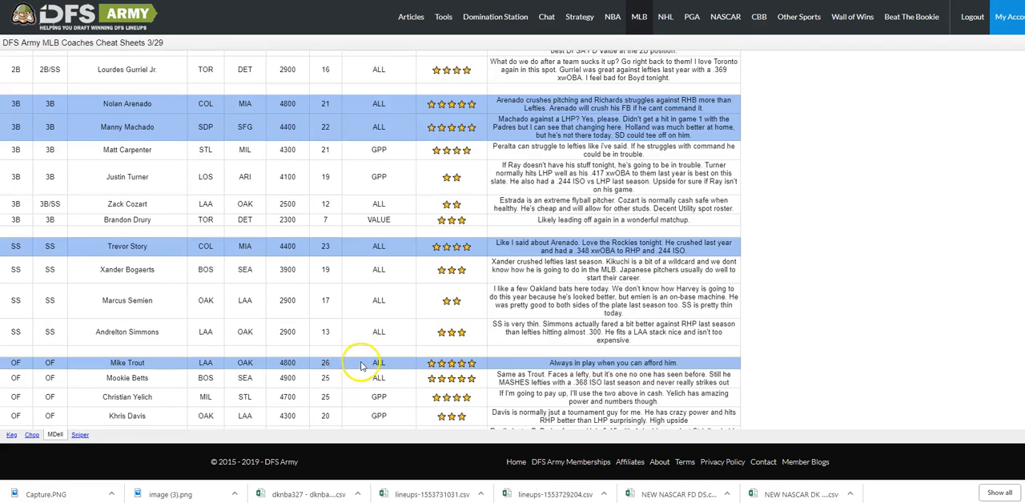
pyautogui.scroll(-3, 360, 365)
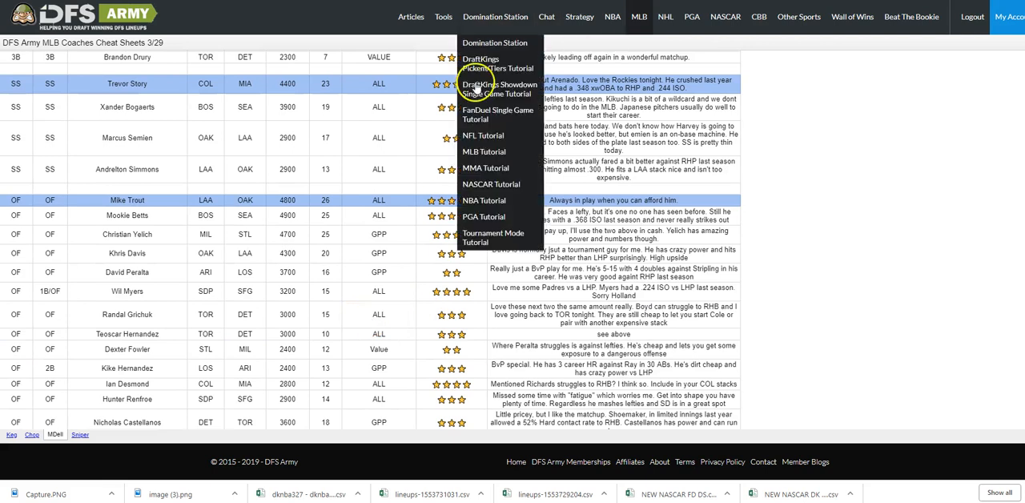
# Return to the lineup optimizer, sort the player pool by DFSArmy Grades and filter it to first basemen.
pyautogui.click(552, 1)
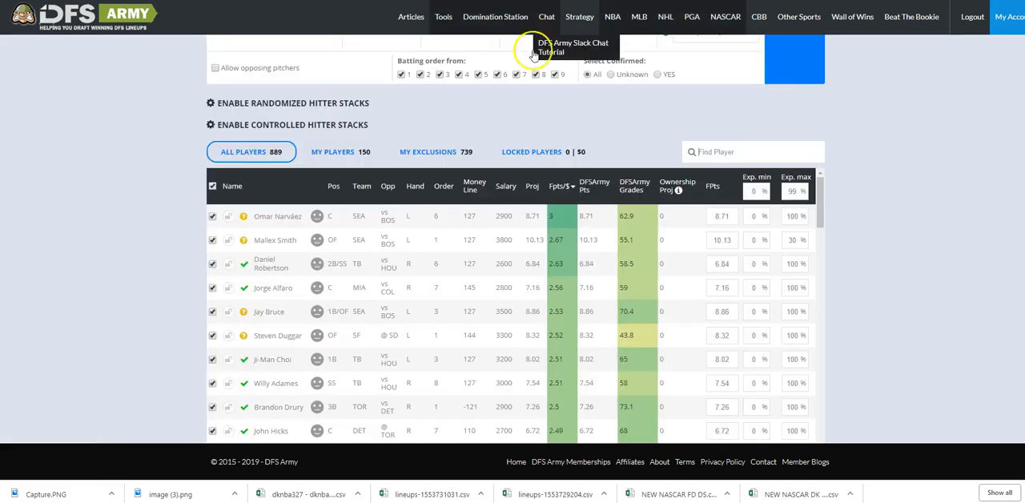
pyautogui.click(641, 190)
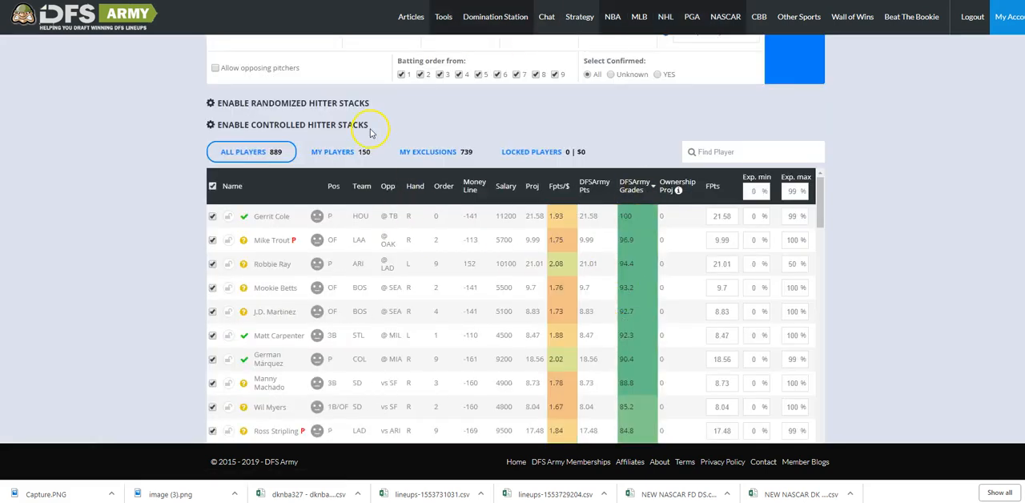
pyautogui.scroll(1, 373, 160)
pyautogui.scroll(2, 313, 123)
pyautogui.click(265, 175)
pyautogui.scroll(-3, 260, 183)
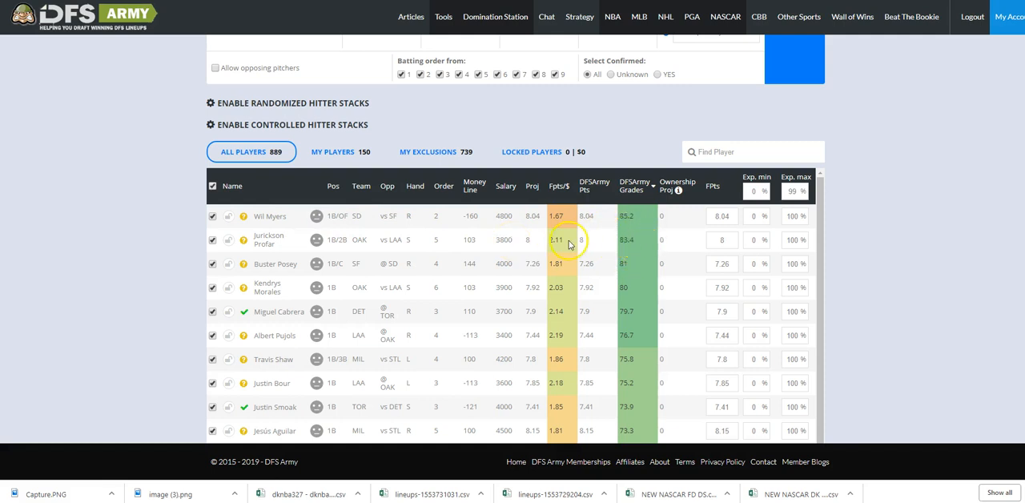
# Compare the Fpts/$, DFSArmy points and grades of Jurickson Profar, Miguel Cabrera and the other first basemen.
pyautogui.click(630, 236)
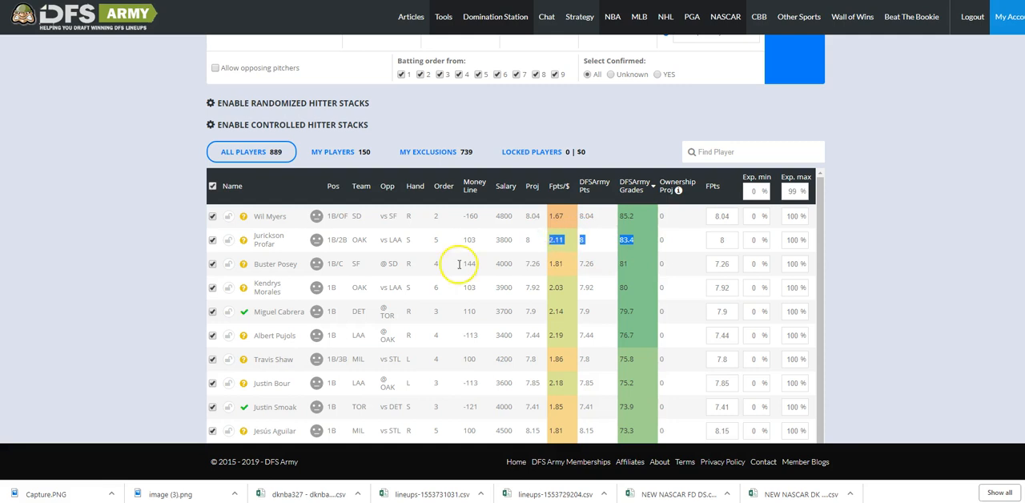
pyautogui.moveTo(637, 311); pyautogui.dragTo(565, 311)
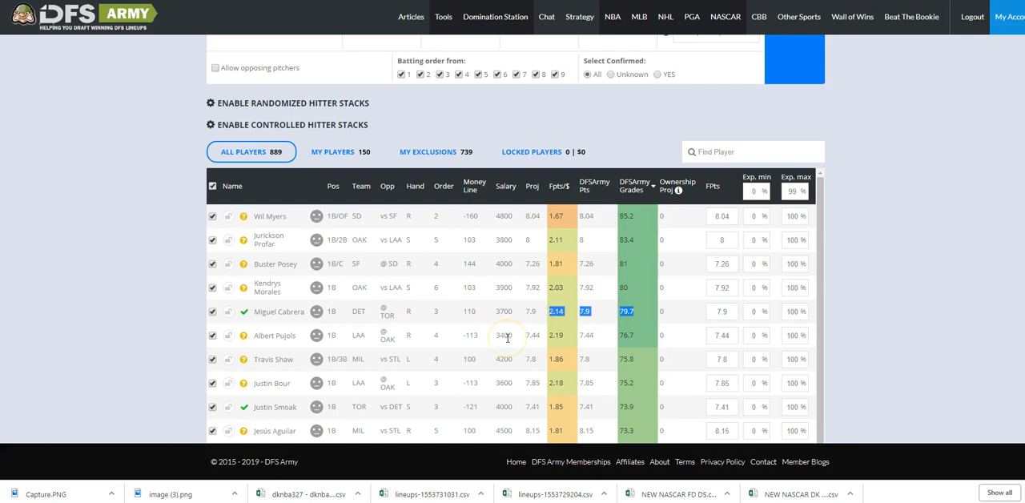
pyautogui.scroll(-1, 512, 340)
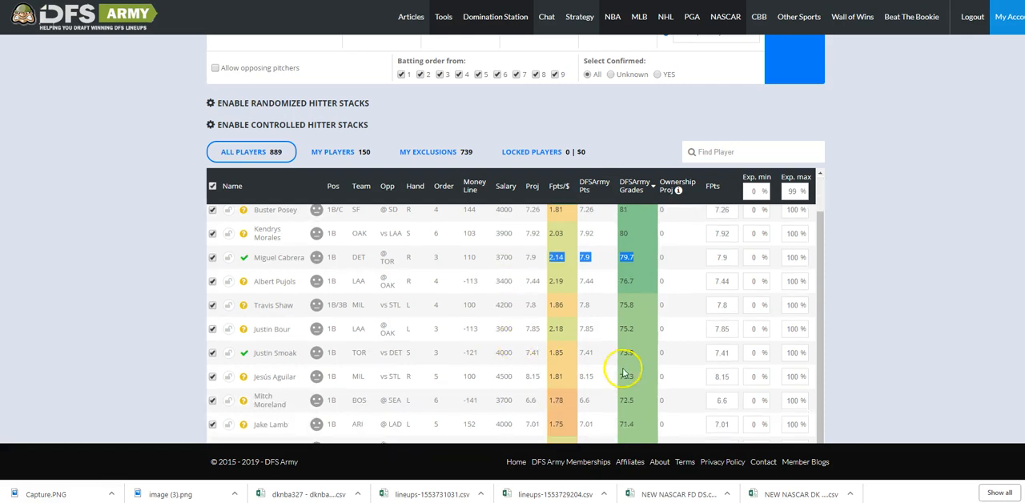
# Filter the player pool to second basemen and examine their DFSArmy grades.
pyautogui.scroll(1, 641, 352)
pyautogui.scroll(2, 320, 136)
pyautogui.click(284, 116)
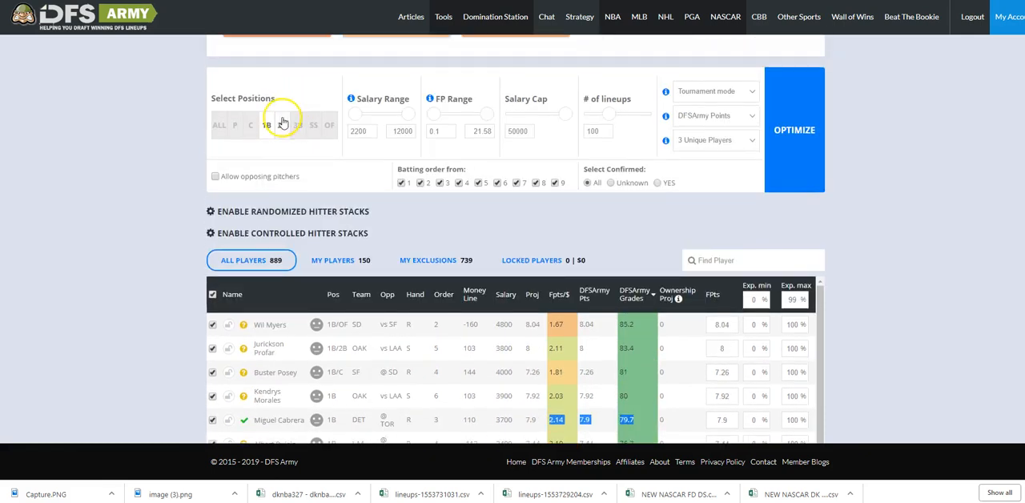
pyautogui.scroll(-4, 336, 152)
pyautogui.scroll(1, 432, 233)
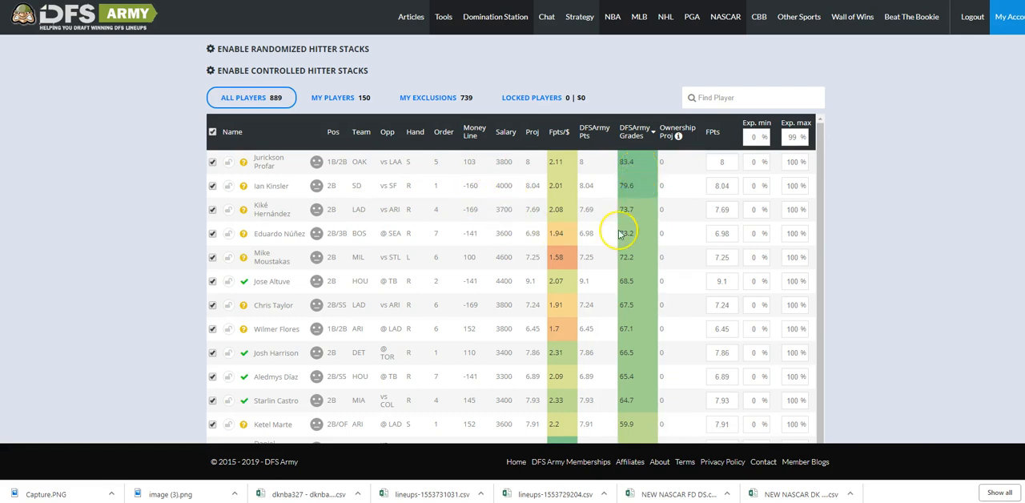
# Filter the player pool to third basemen and examine their DFSArmy grades.
pyautogui.scroll(3, 610, 257)
pyautogui.click(297, 181)
pyautogui.scroll(-3, 312, 186)
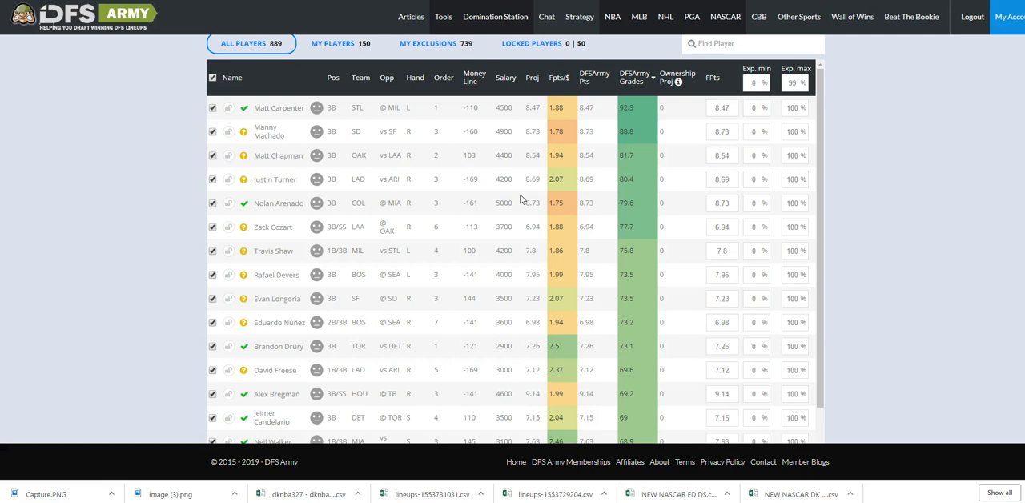
# Open the MLB Weather Station from the site's MLB resources.
pyautogui.moveTo(641, 22)
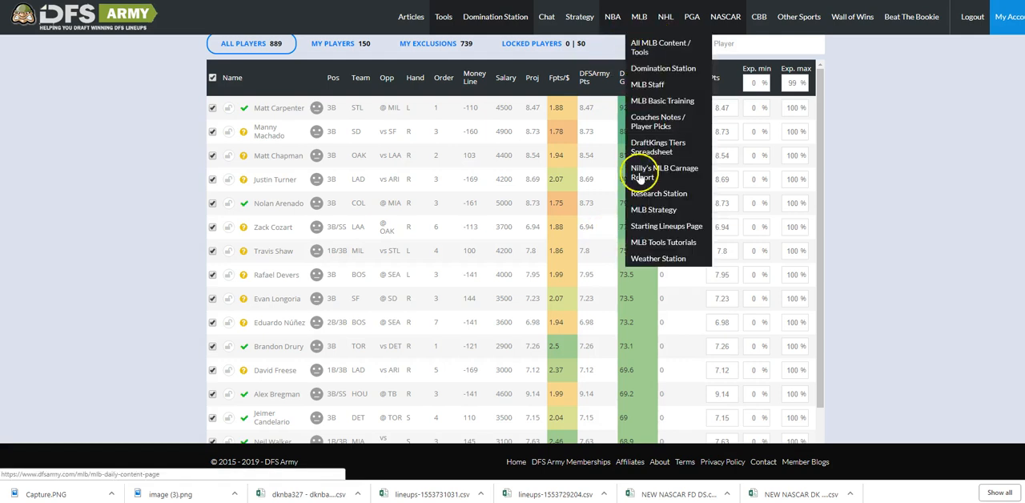
pyautogui.click(661, 259)
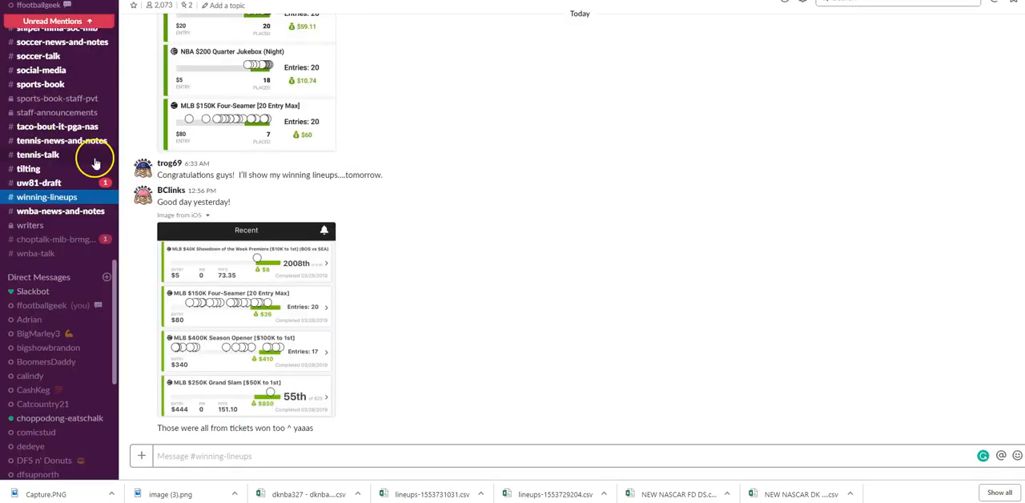
# Look through the channel list of the DFS Army Slack workspace, including the coaches, player-update, news and talk channels for each sport.
pyautogui.scroll(15, 95, 162)
pyautogui.scroll(4, 70, 147)
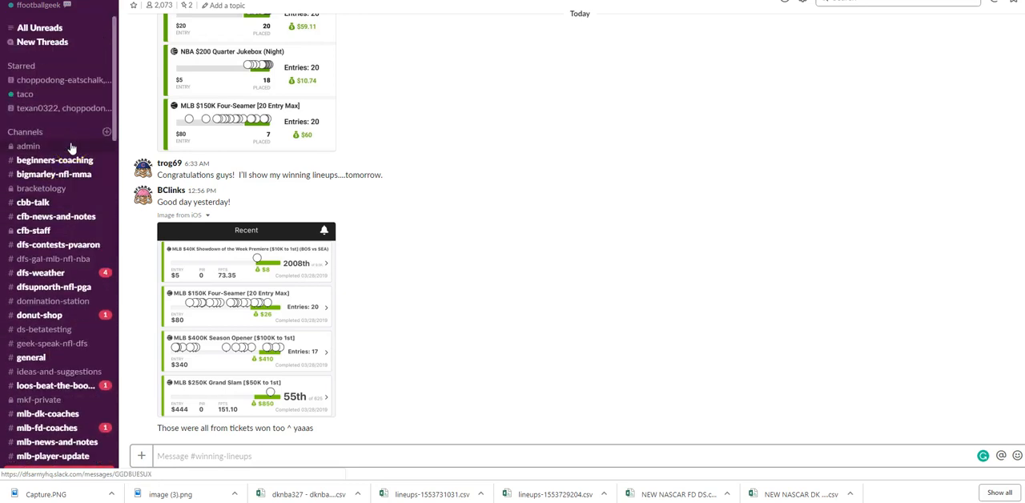
pyautogui.scroll(-4, 70, 146)
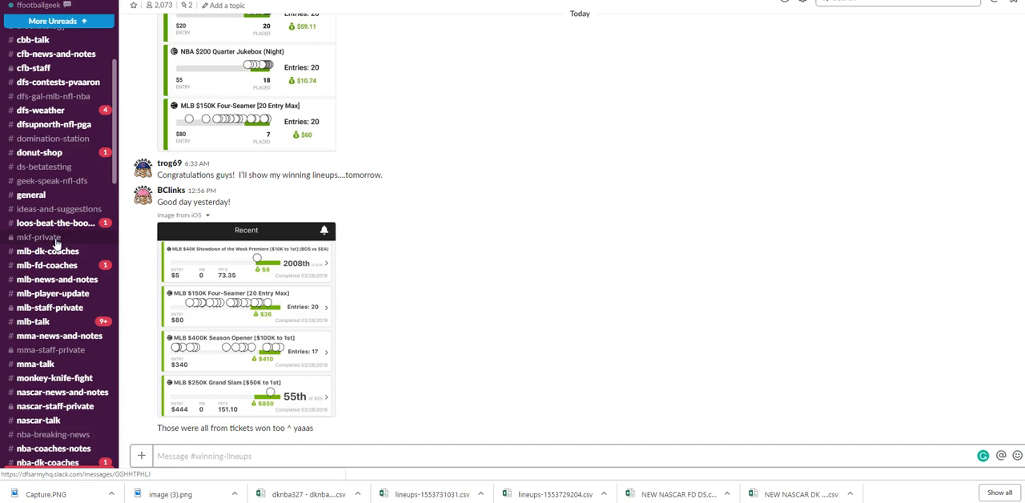
pyautogui.scroll(-3, 48, 240)
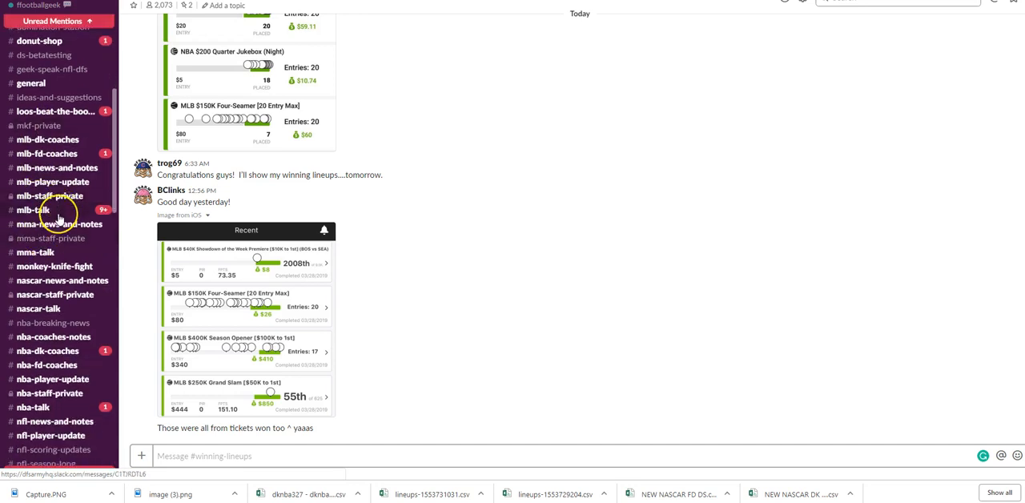
pyautogui.scroll(-3, 58, 218)
pyautogui.scroll(-5, 58, 218)
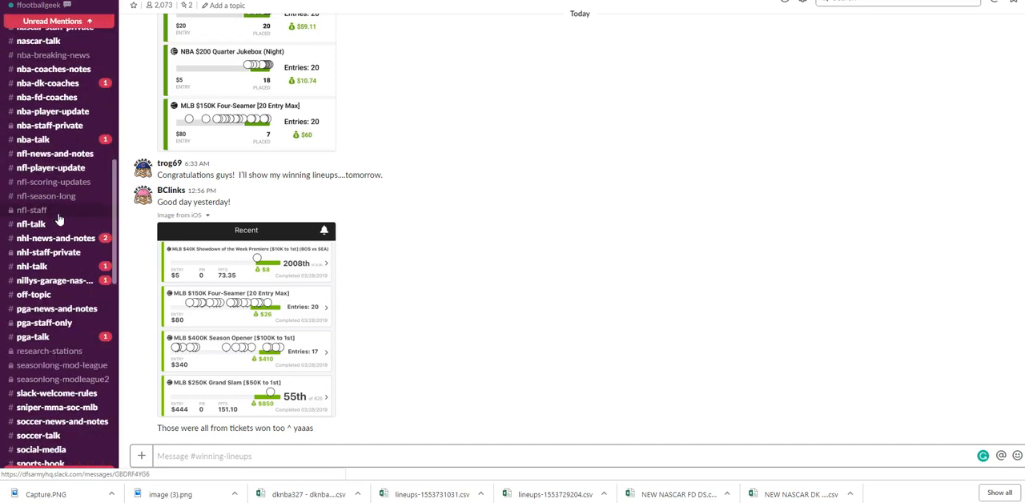
pyautogui.scroll(-3, 59, 219)
pyautogui.scroll(-3, 59, 218)
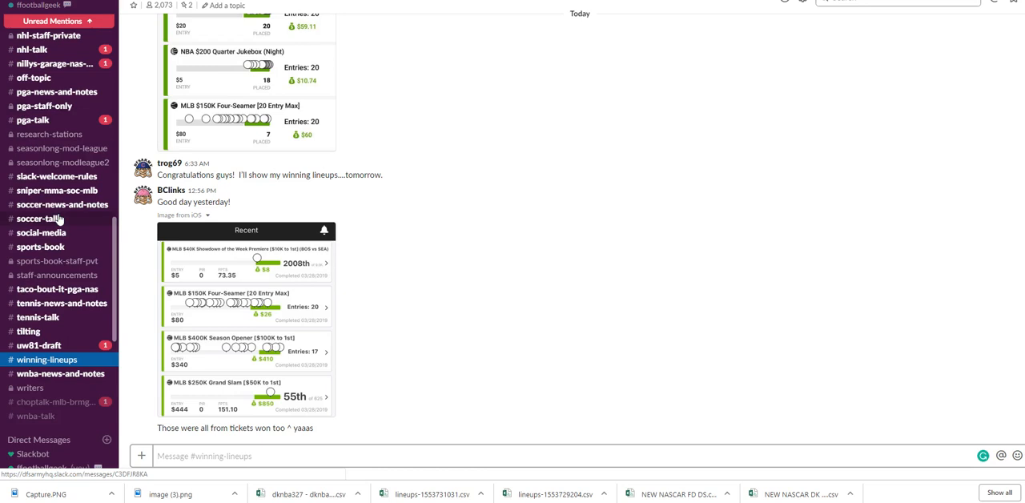
pyautogui.scroll(15, 59, 218)
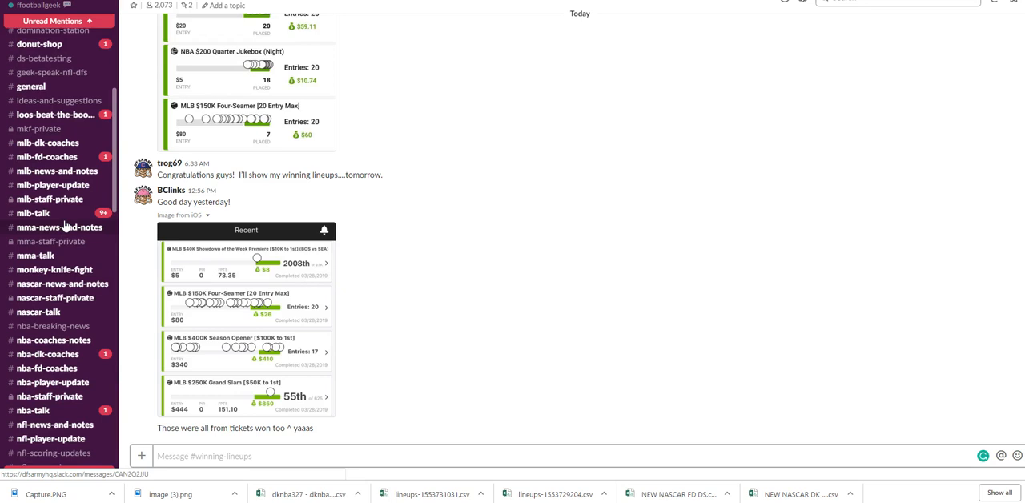
pyautogui.scroll(5, 65, 226)
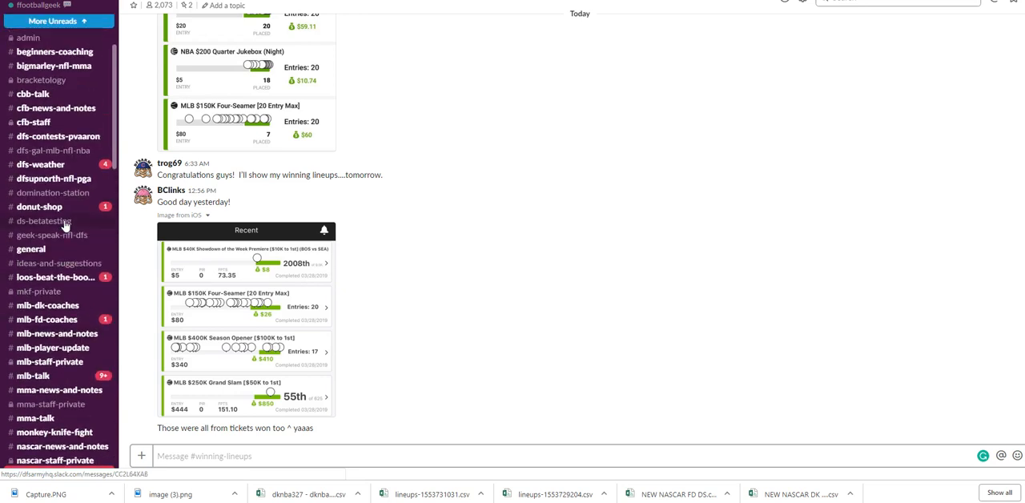
# Switch to the MLB Weather Station page and check each game's wind, delay and postponement risk, and hitter and pitcher ratings.
pyautogui.click(449, 0)
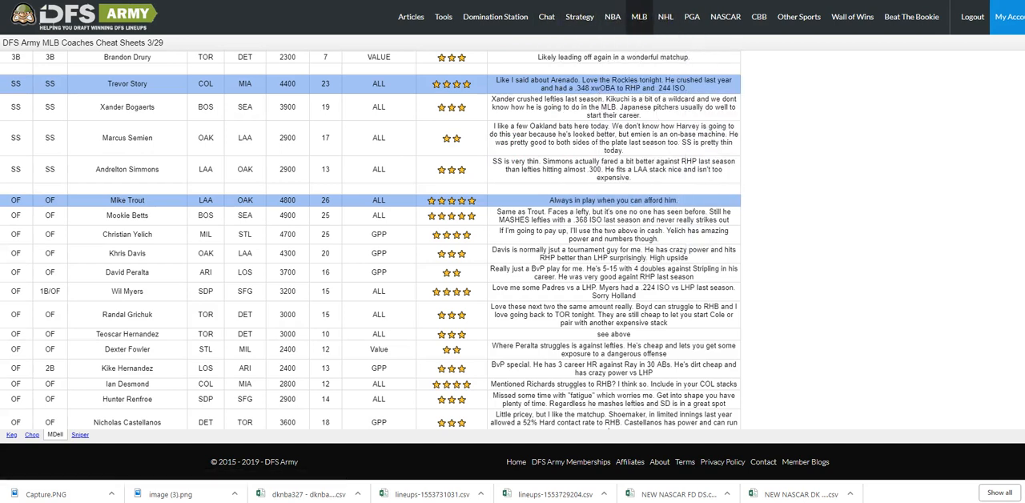
pyautogui.click(554, 0)
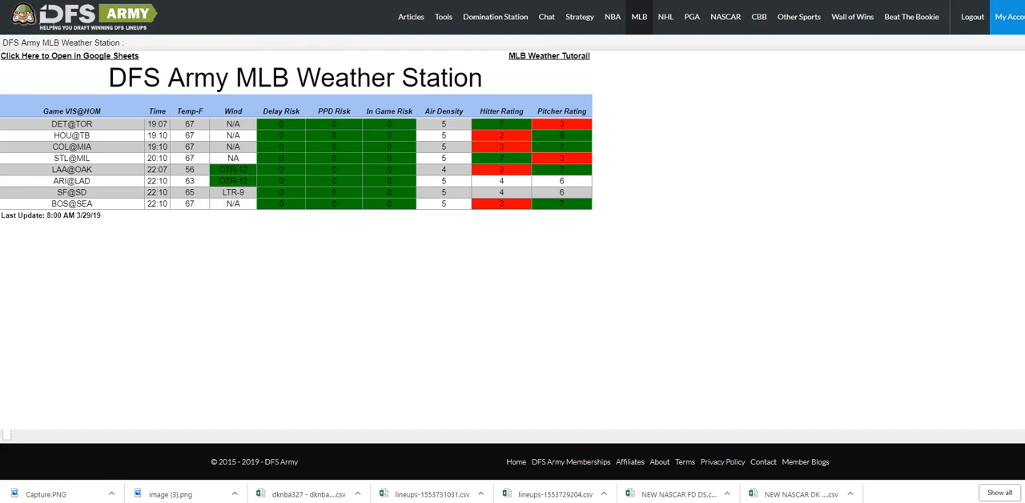
# Return to Slack, open the dfs-weather channel and read through its messages toward the most recent ones.
pyautogui.hotkey('ctrl', 'Tab')
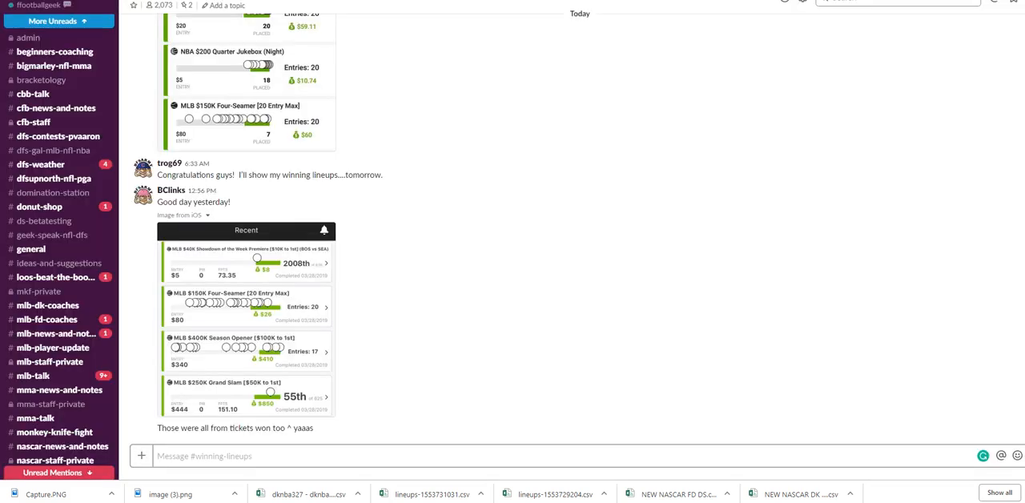
pyautogui.click(70, 169)
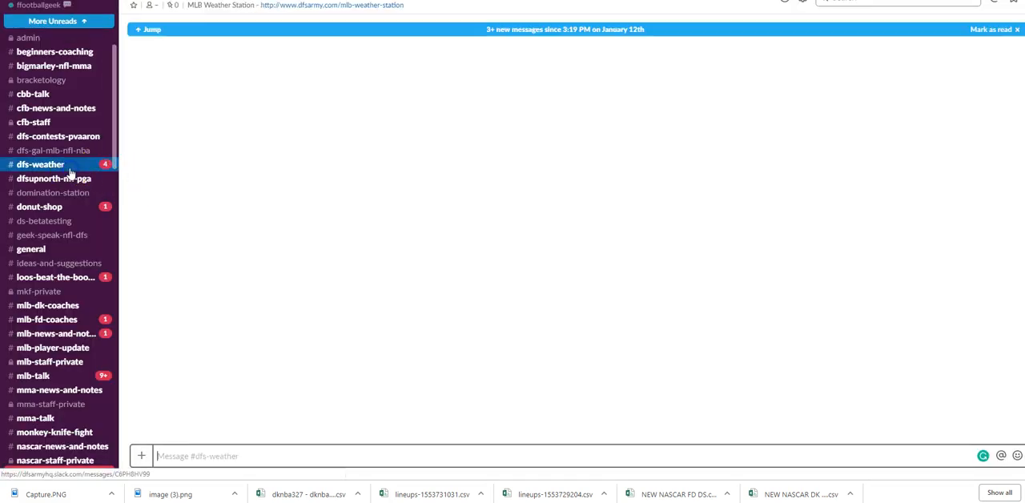
pyautogui.scroll(-15, 344, 232)
pyautogui.scroll(-20, 372, 240)
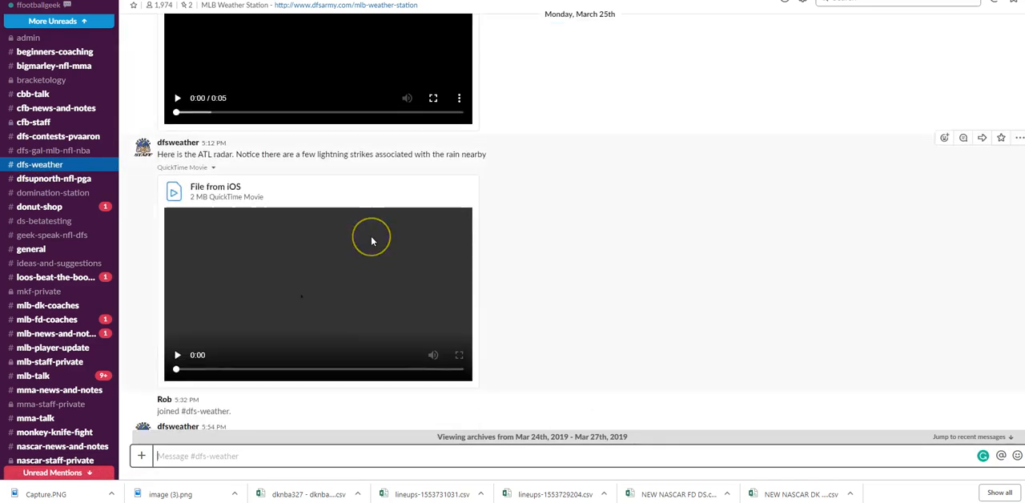
pyautogui.scroll(-15, 380, 238)
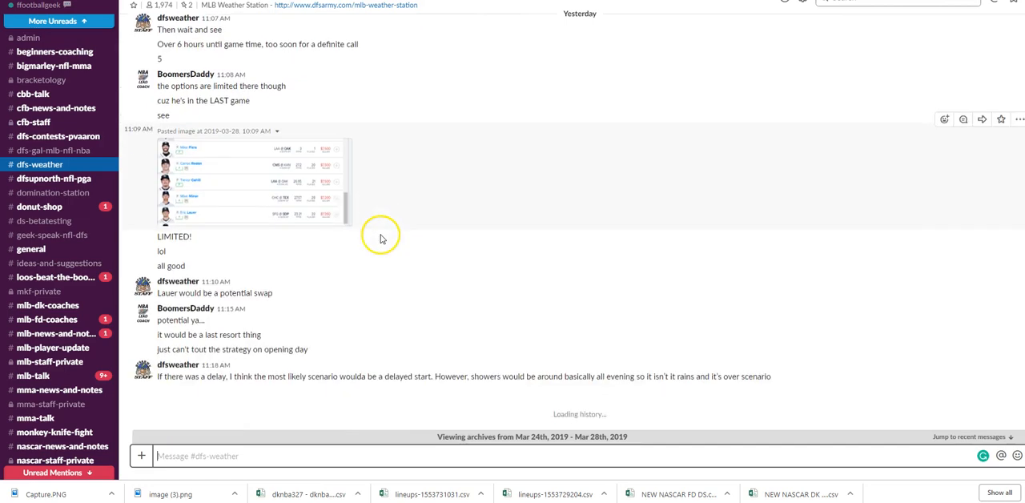
pyautogui.scroll(-10, 383, 242)
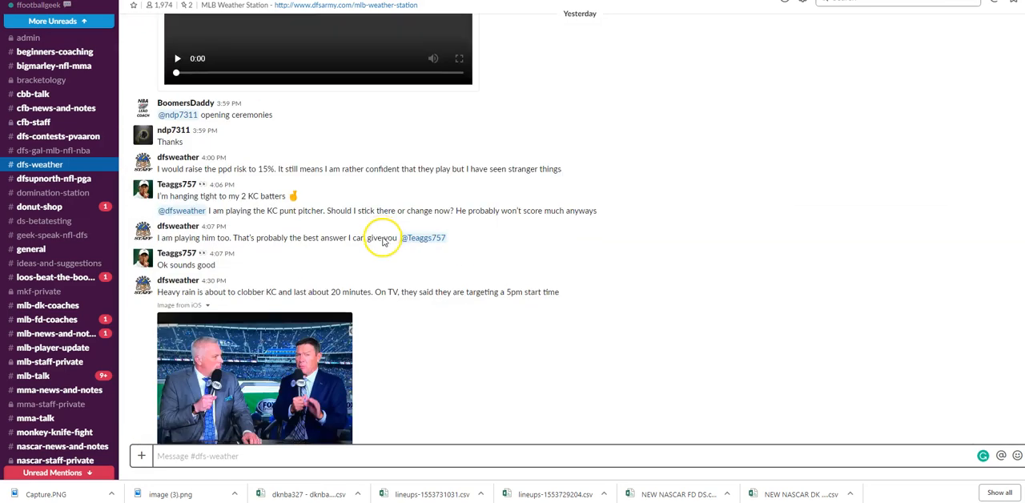